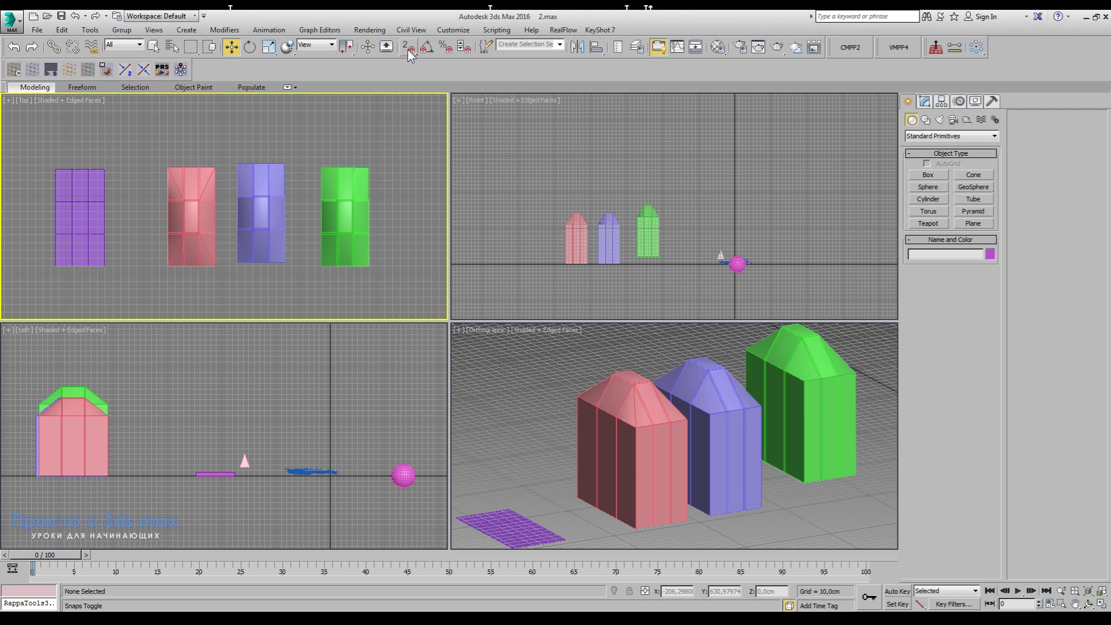
Step: Enable object snapping set to 2D mode from the Snaps Toggle flyout
key("s")
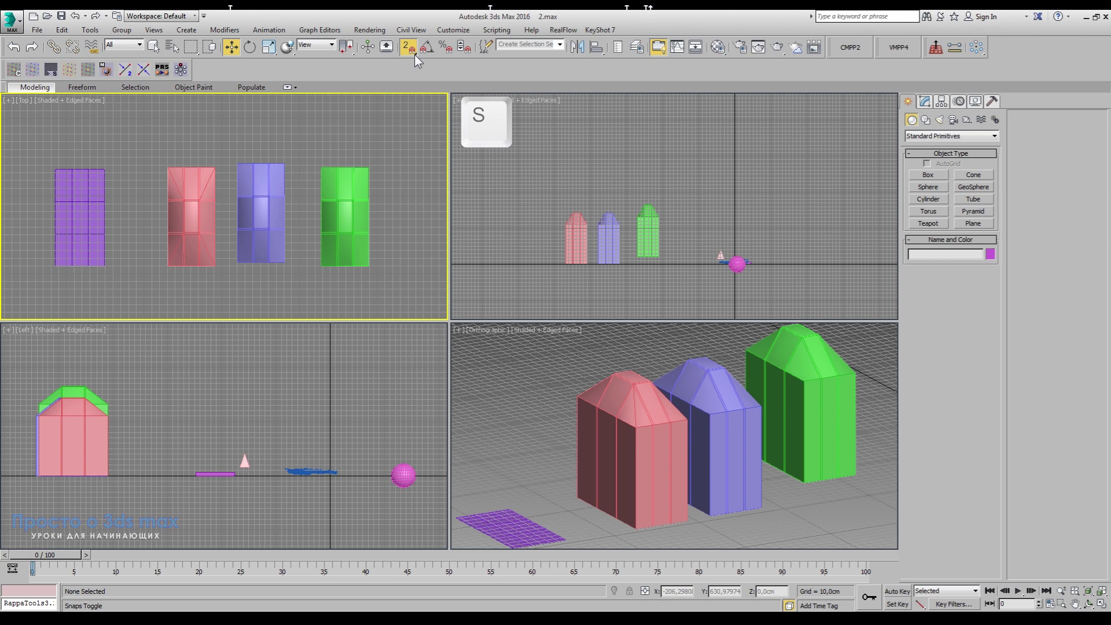
left_click_drag(414, 54, 409, 82)
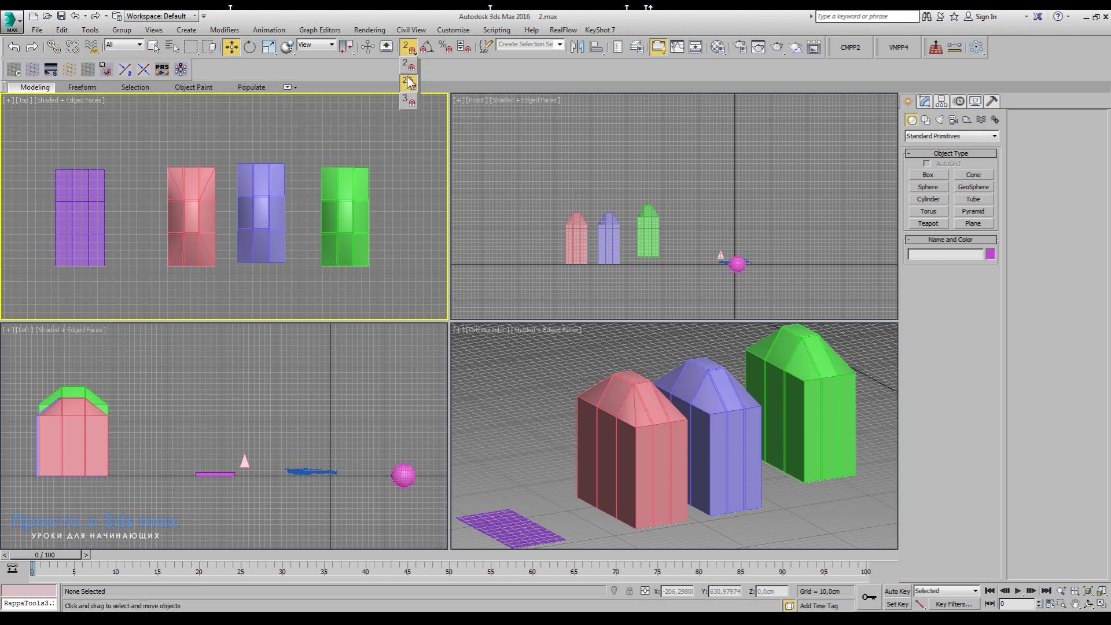
left_click_drag(408, 83, 410, 73)
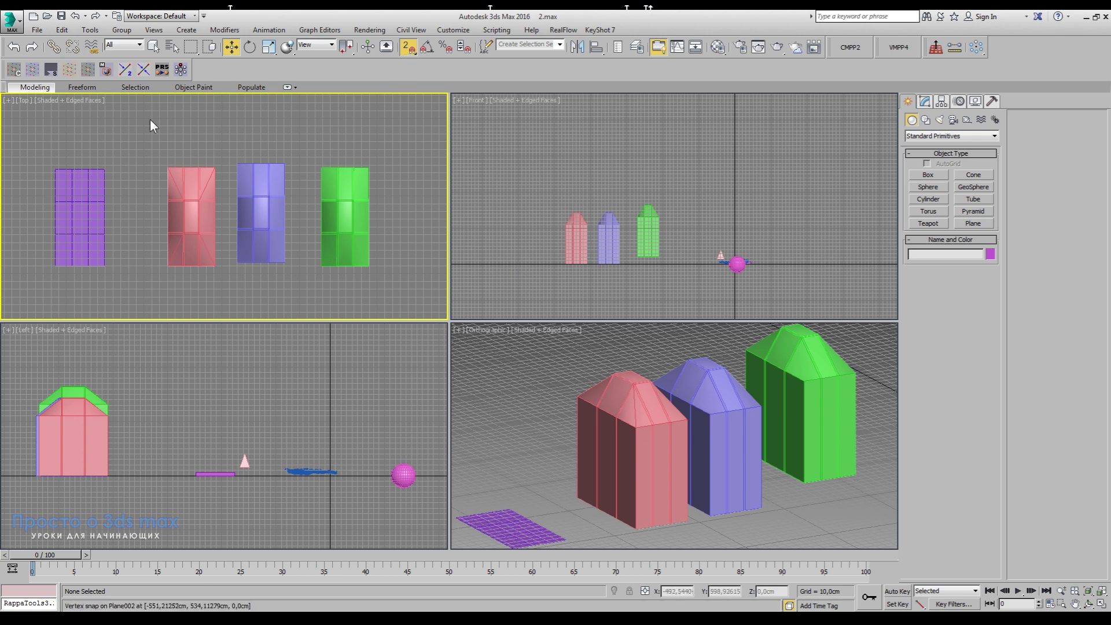
Step: In Grid and Snap Settings, adjust a snap target and enable axis constraints under Options
right_click(410, 48)
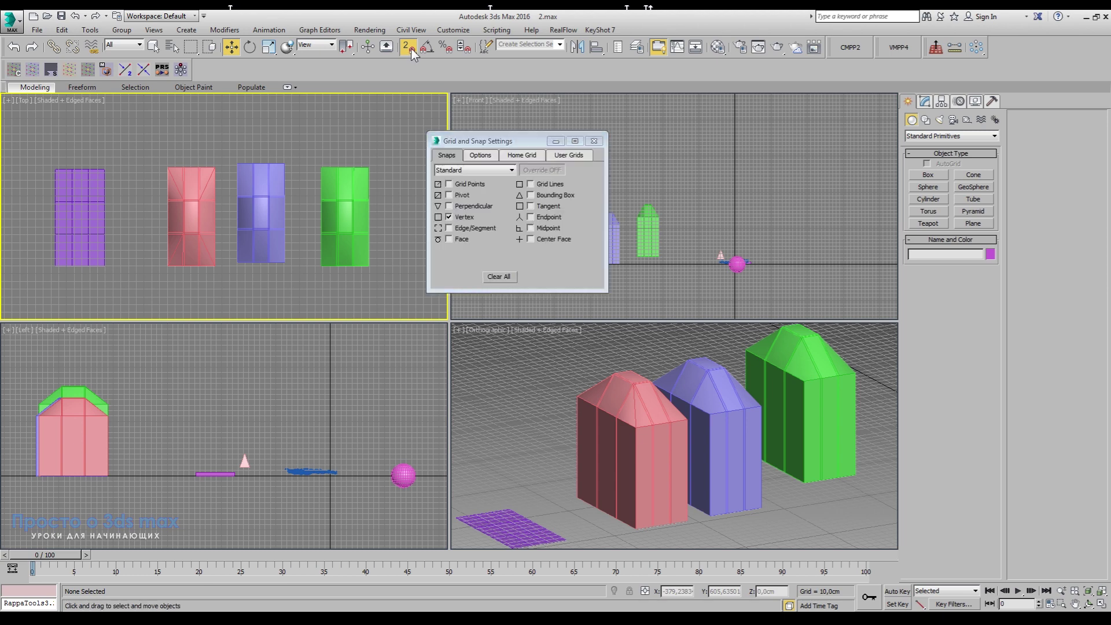
left_click(449, 217)
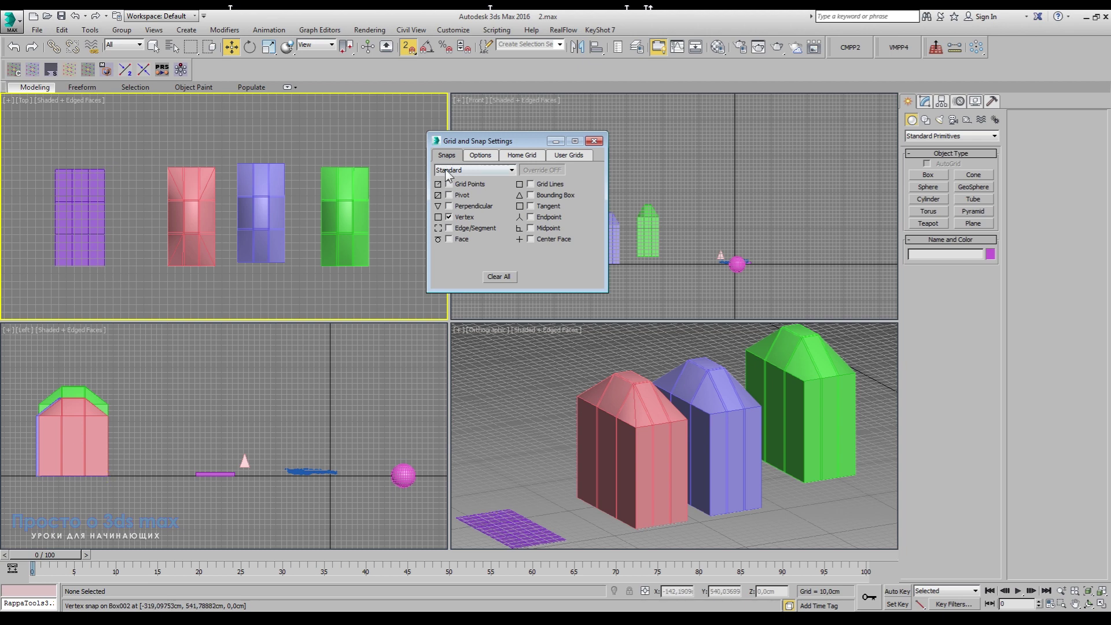
left_click(480, 156)
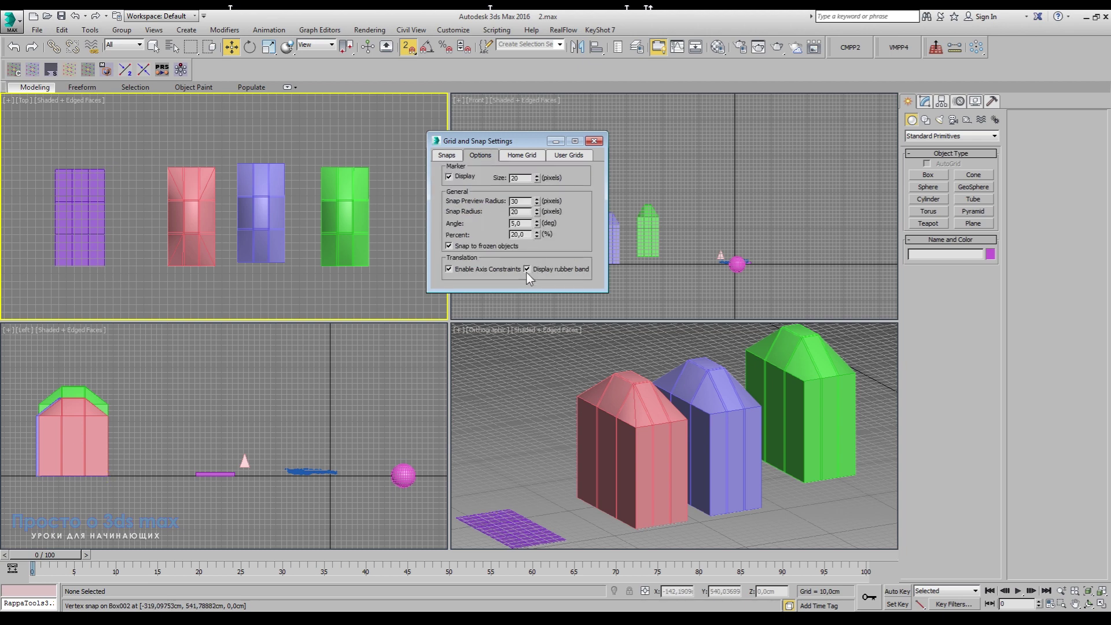
left_click(449, 270)
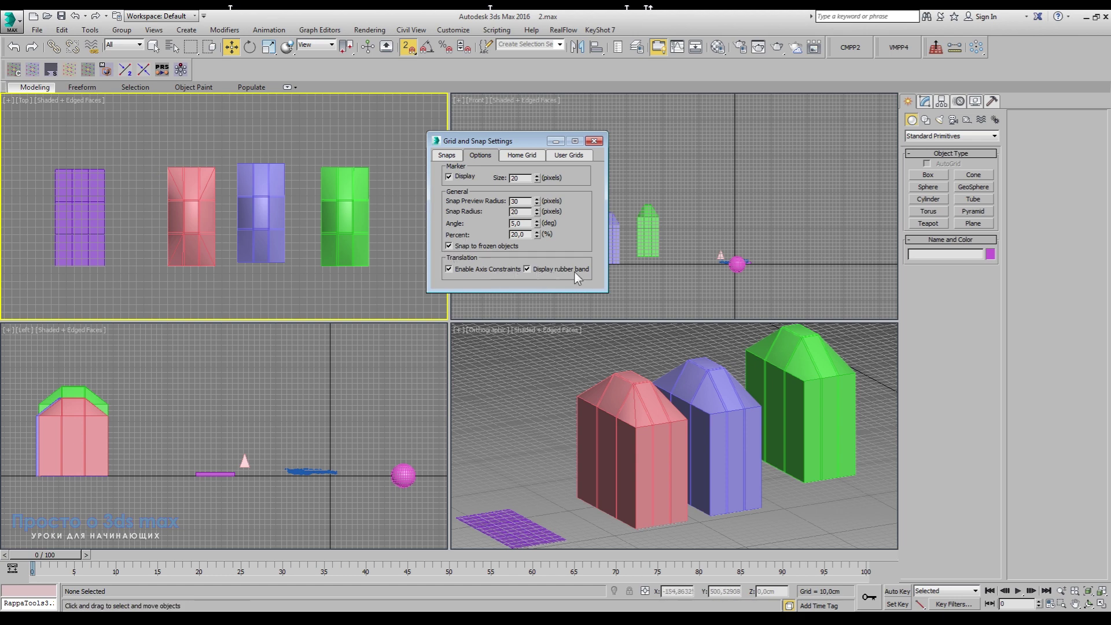
Step: Turn on the rubber-band line and nudge the pink box slightly left with vertex snapping
left_click(527, 269)
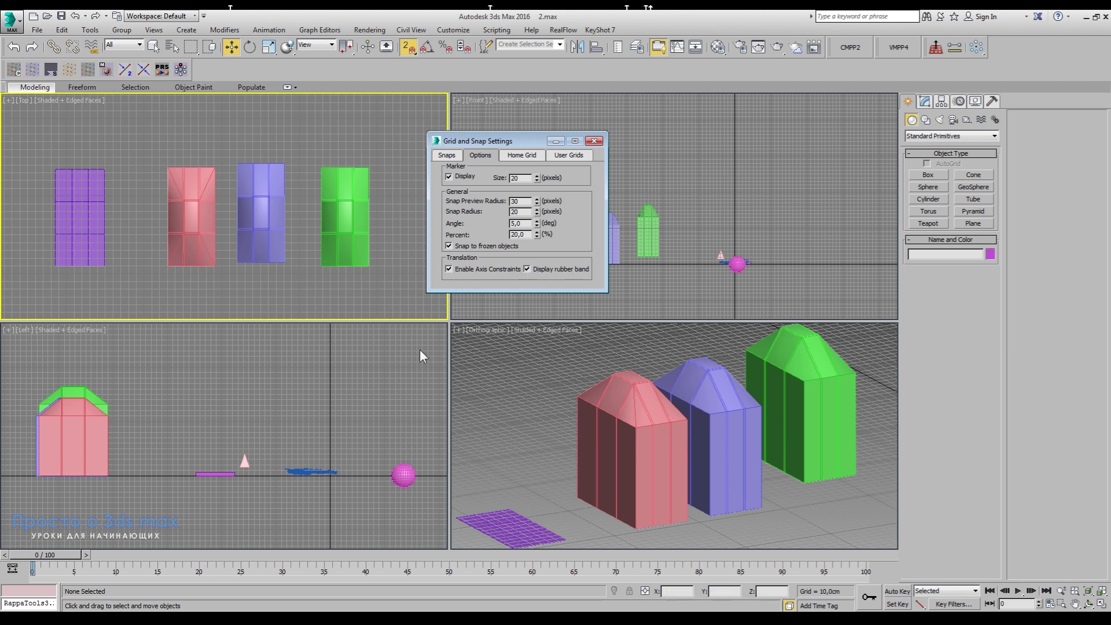
left_click(167, 265)
mouse_move(167, 265)
left_mouse_down()
mouse_move(200, 270)
mouse_move(153, 266)
left_mouse_up()
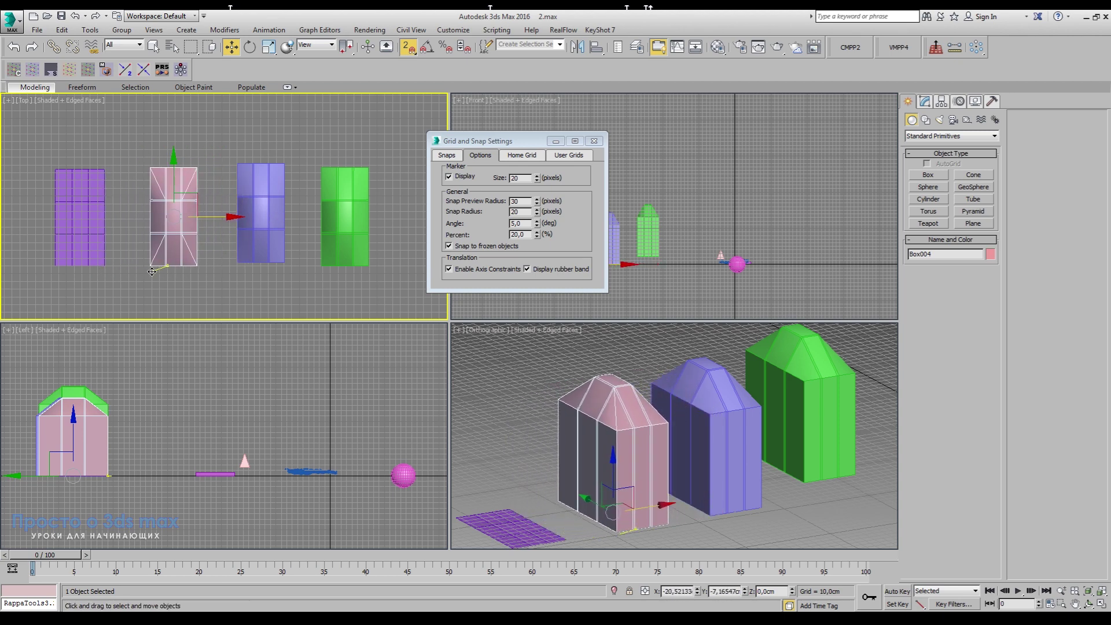
Step: Close Grid and Snap Settings from its Snaps tab and select the blue box
left_click(448, 155)
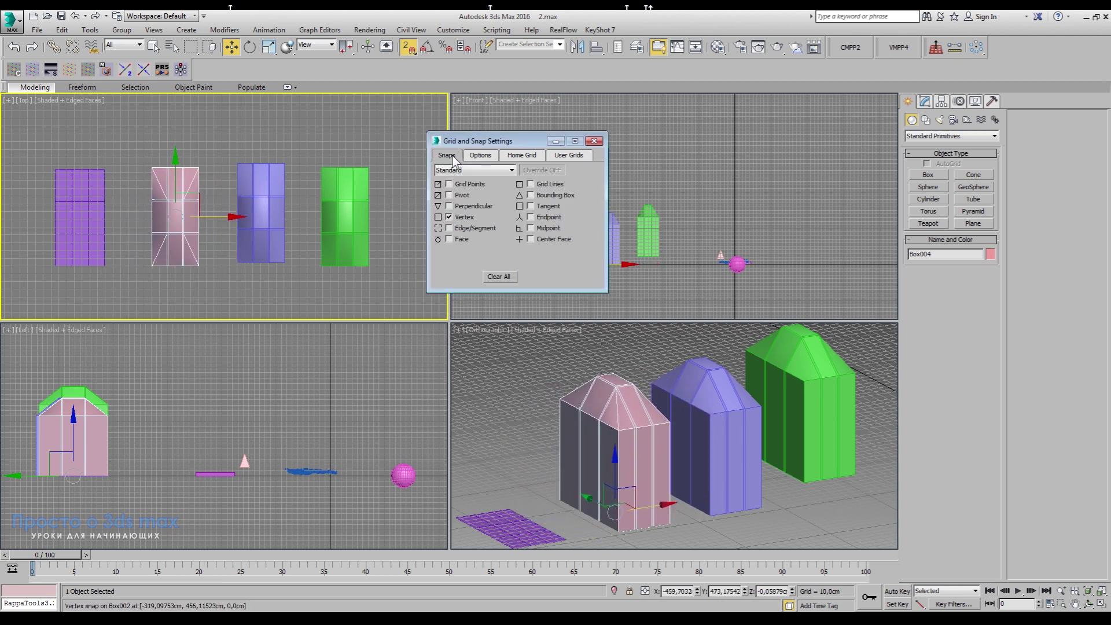
left_click(594, 140)
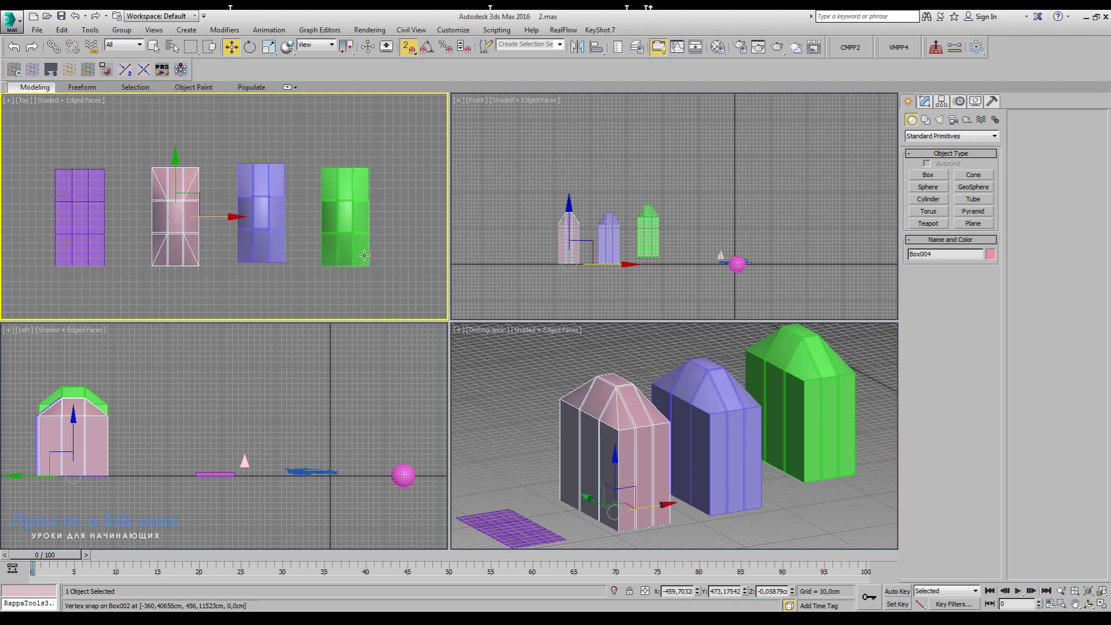
left_click(284, 165)
scroll(284, 165, "up", 2)
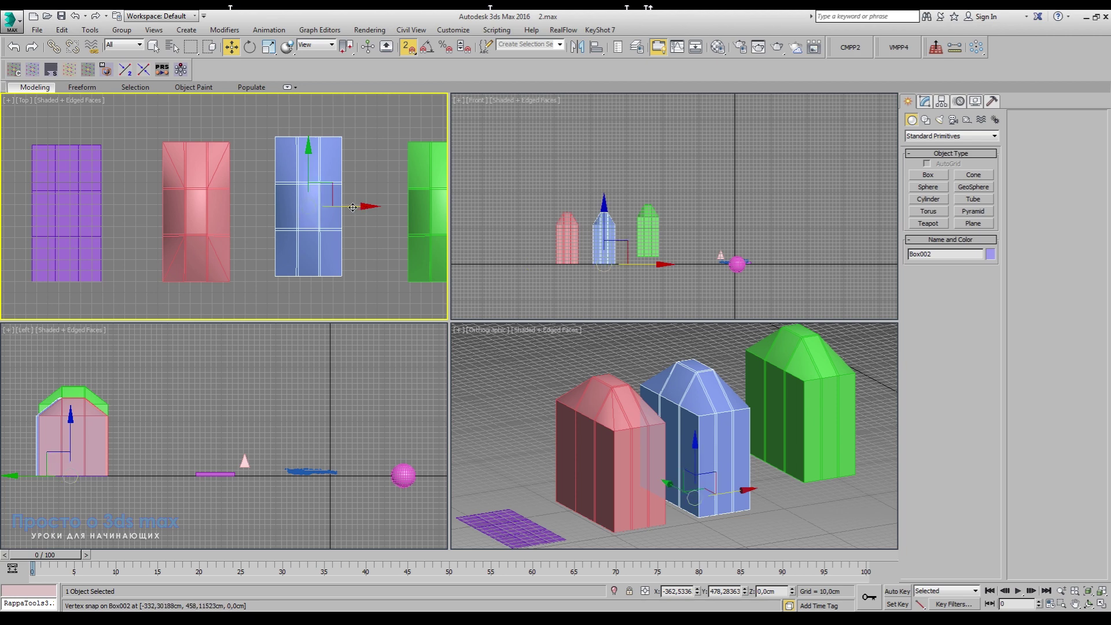
Step: Drag the blue box left in the Top view, snapping its corner to nearby vertices
mouse_move(275, 274)
left_mouse_down()
mouse_move(93, 272)
mouse_move(79, 258)
mouse_move(169, 222)
mouse_move(330, 237)
left_mouse_up()
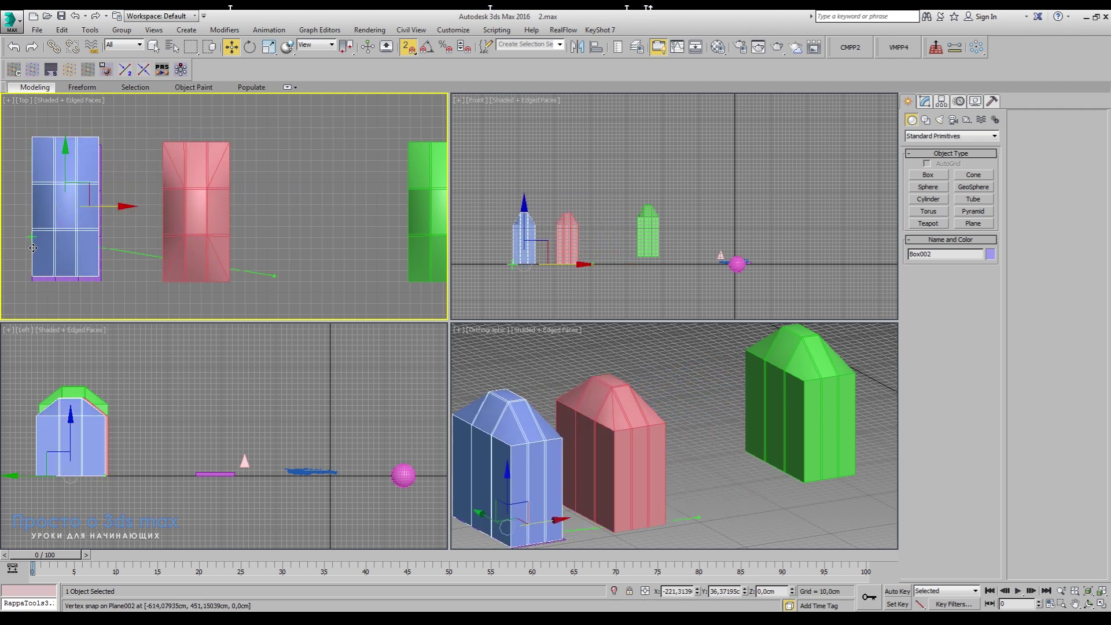
scroll(329, 238, "down", 3)
scroll(329, 237, "up", 3)
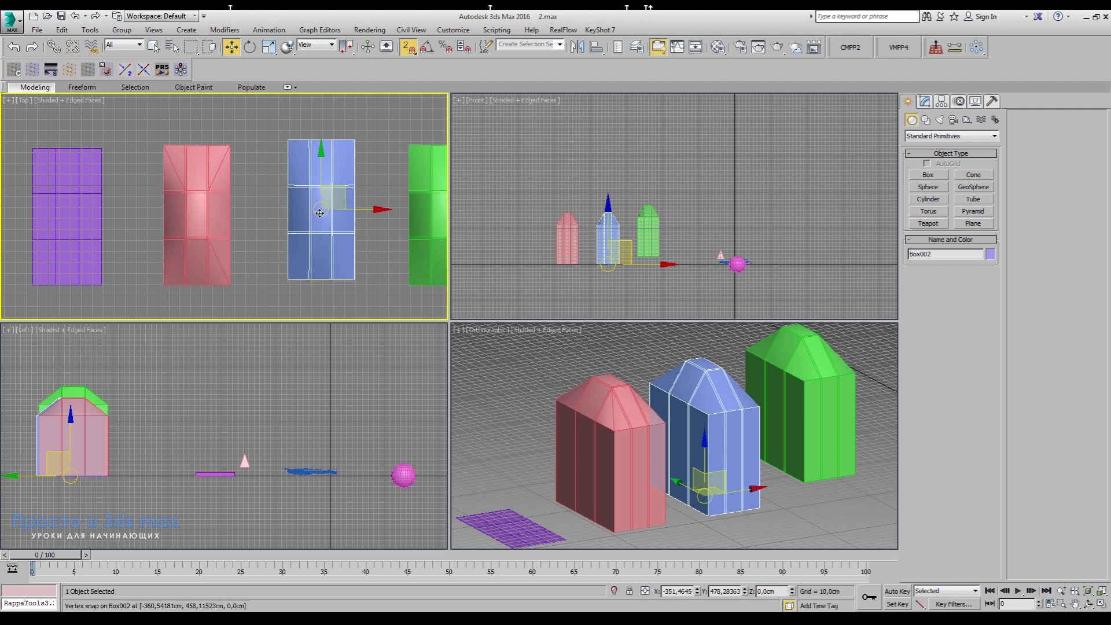
mouse_move(321, 211)
left_mouse_down()
mouse_move(55, 261)
mouse_move(78, 283)
mouse_move(101, 283)
mouse_move(112, 212)
mouse_move(81, 202)
mouse_move(290, 138)
mouse_move(80, 150)
mouse_move(94, 158)
mouse_move(104, 279)
mouse_move(35, 279)
mouse_move(44, 161)
mouse_move(299, 143)
left_mouse_up()
left_click_drag(241, 198, 232, 200)
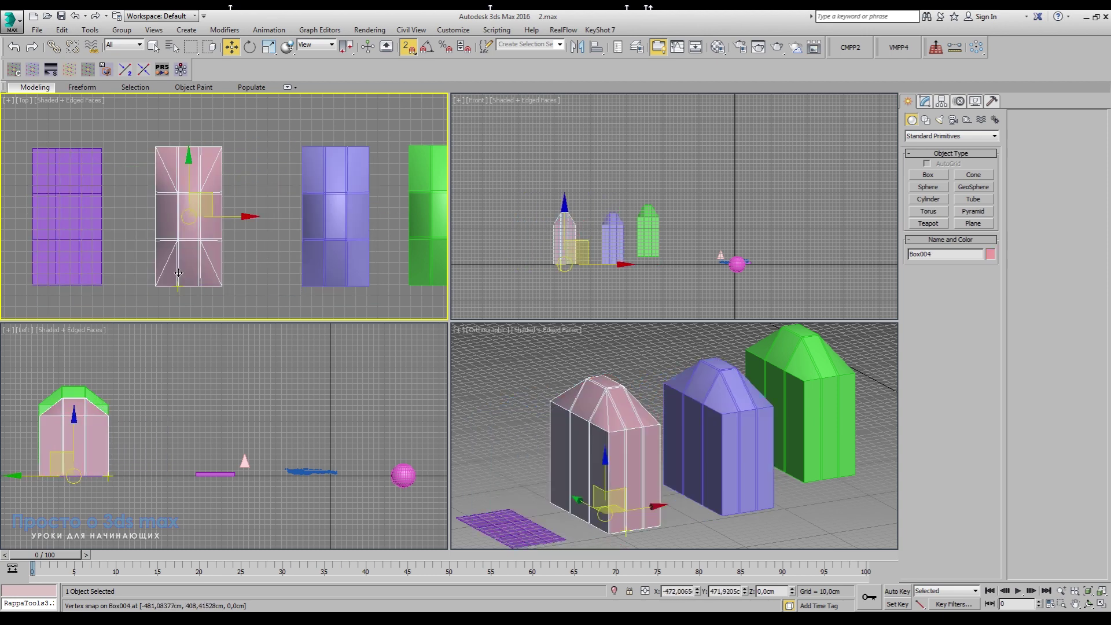
left_click_drag(220, 286, 224, 283)
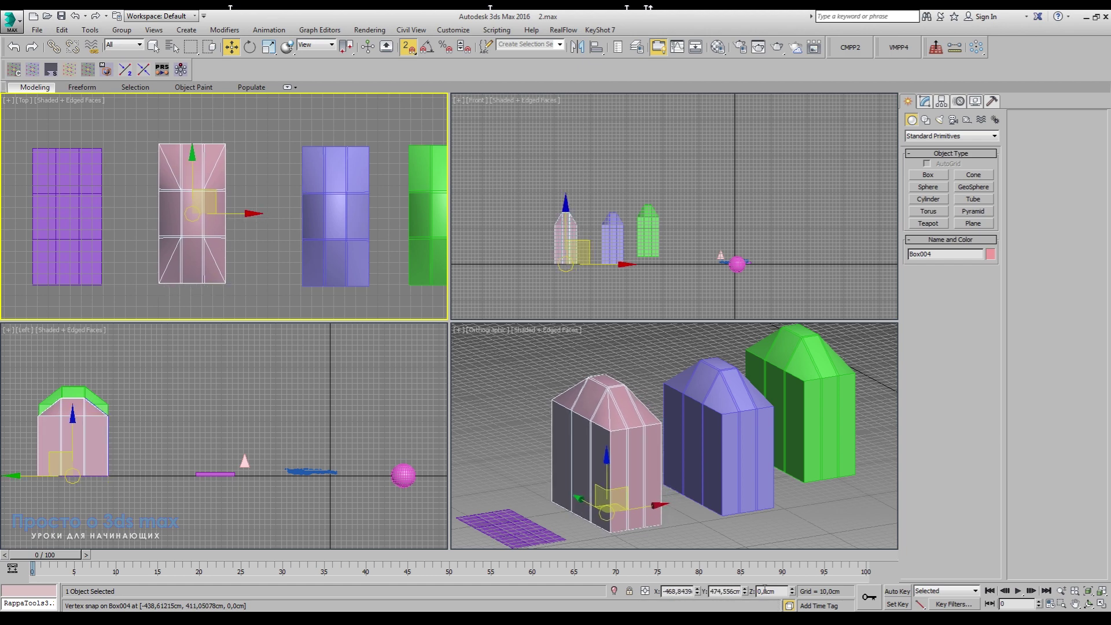
left_click(749, 534)
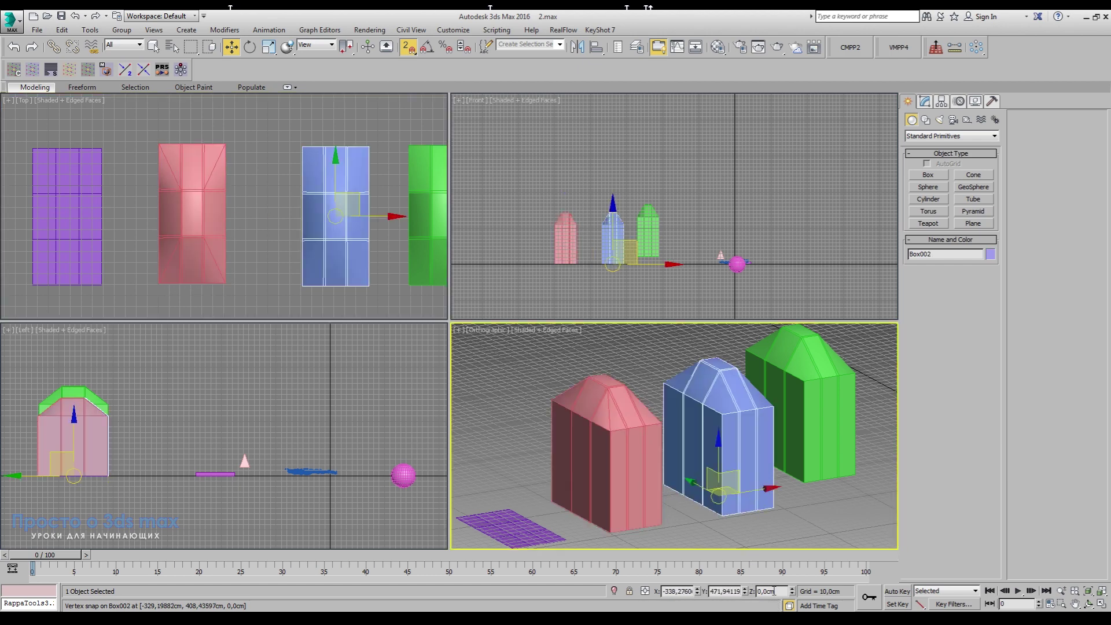
left_click(226, 285)
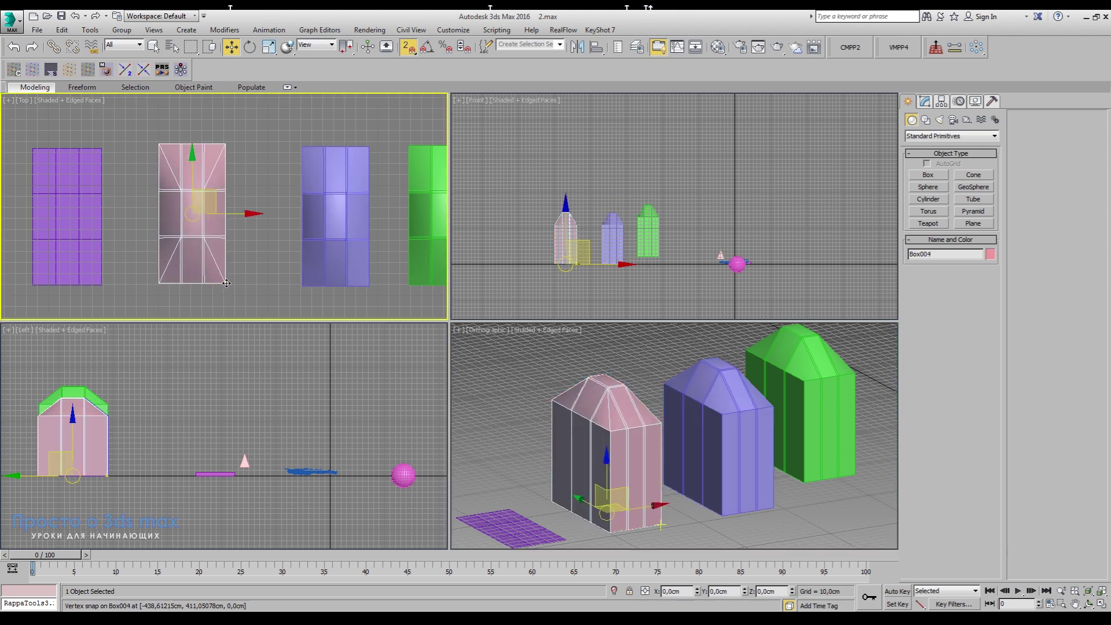
mouse_move(225, 286)
left_mouse_down()
mouse_move(344, 288)
mouse_move(308, 145)
left_mouse_up()
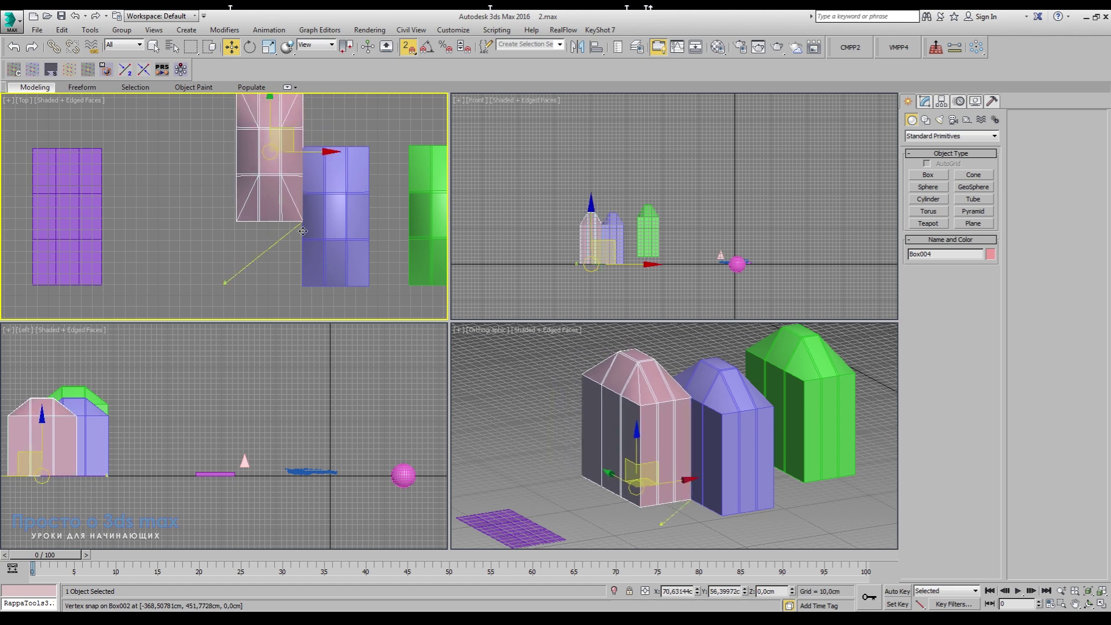
left_click_drag(309, 145, 221, 283)
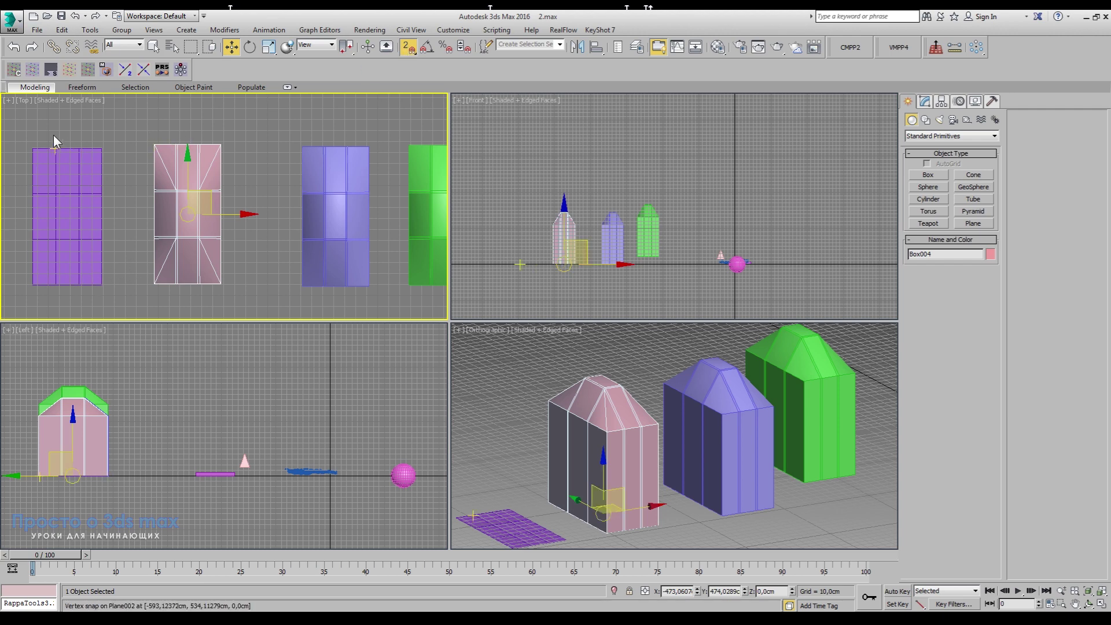
scroll(565, 266, "up", 3)
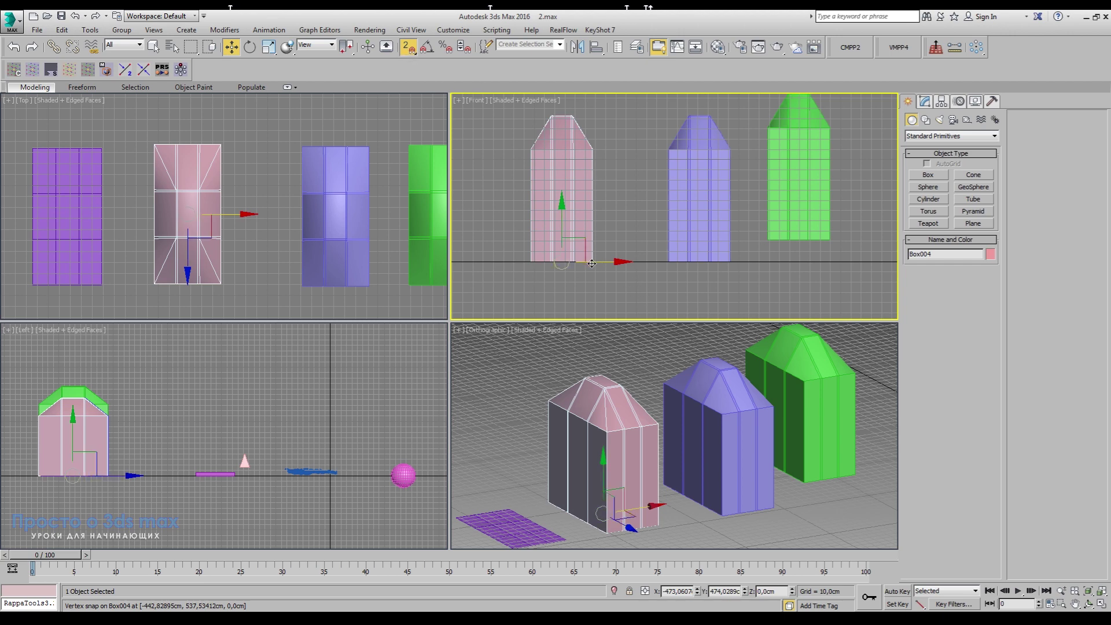
mouse_move(561, 261)
left_mouse_down()
mouse_move(673, 250)
mouse_move(561, 262)
left_mouse_up()
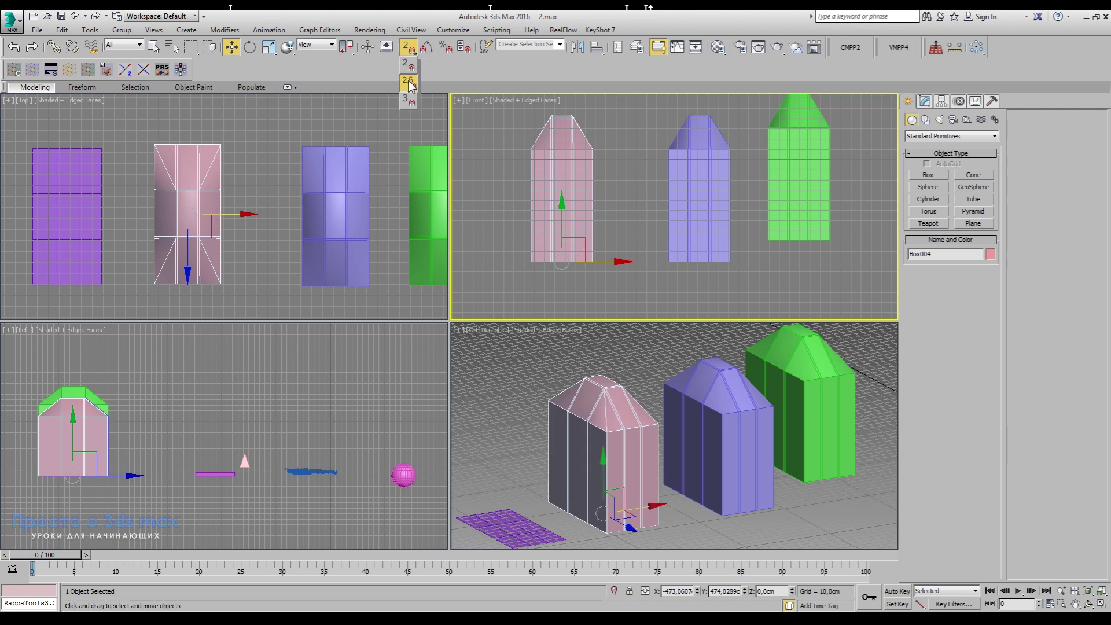
Step: Switch snapping to 2.5D, activate the Top view and constrain moves to the XY plane
left_click_drag(414, 50, 410, 74)
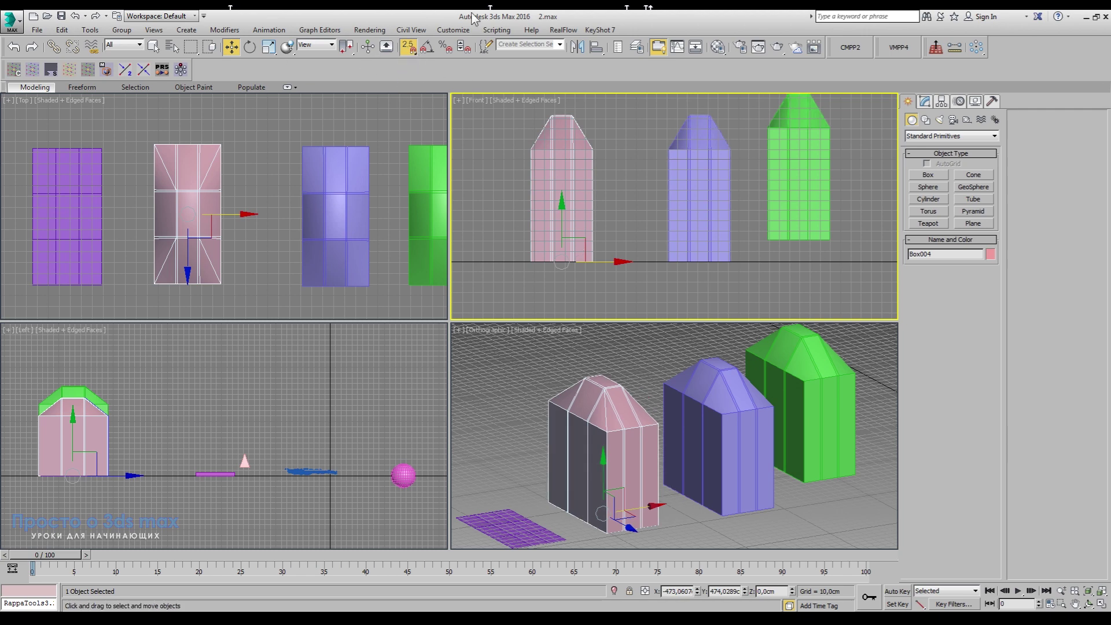
left_click(217, 283)
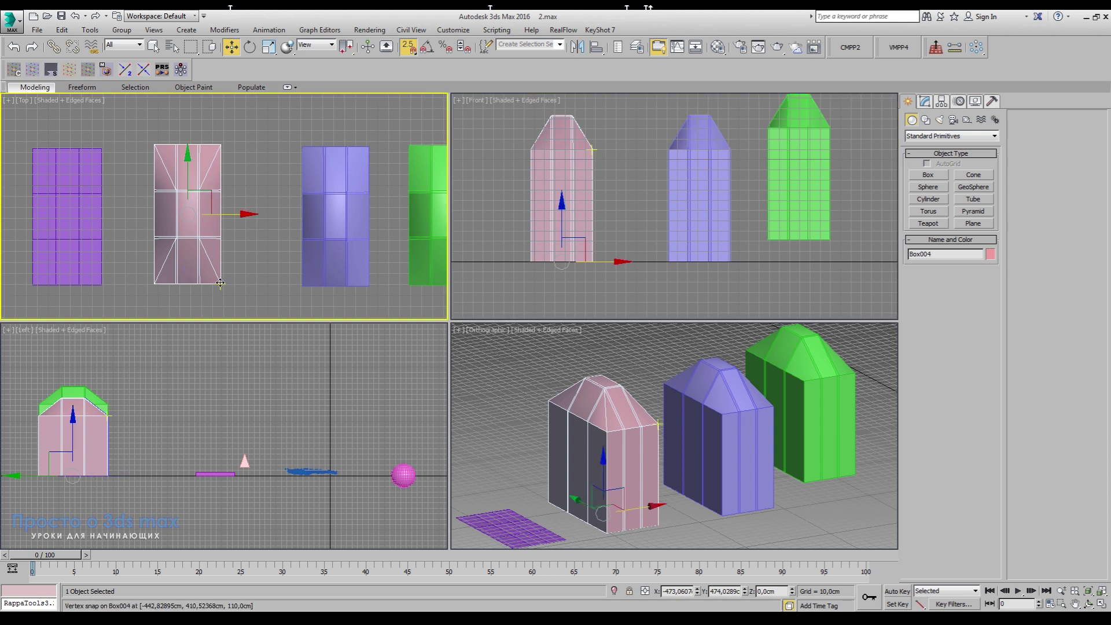
key("F8")
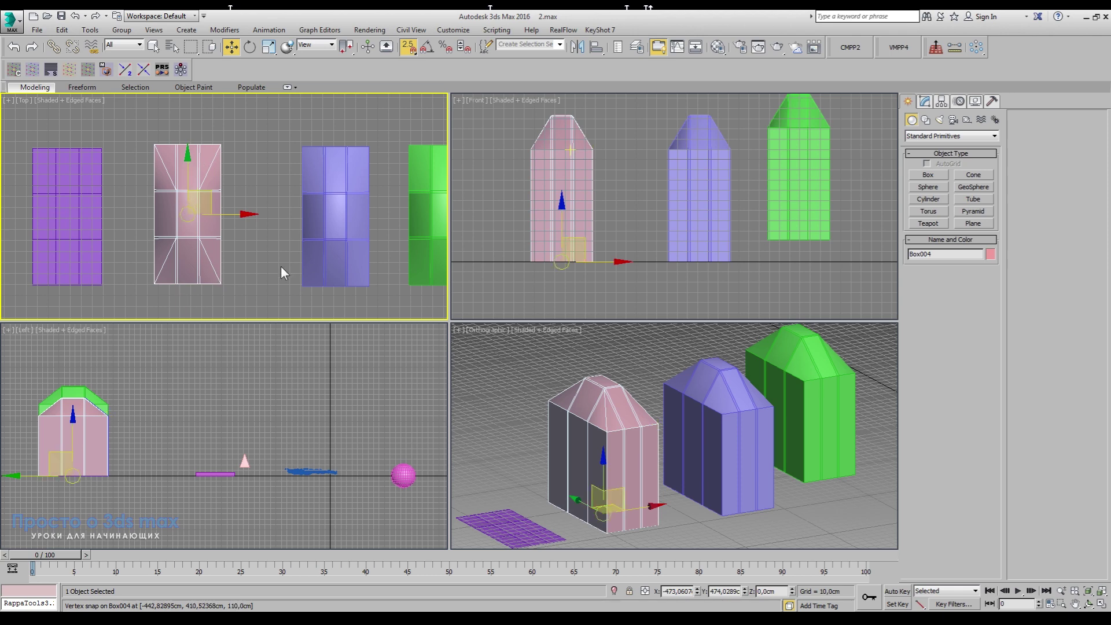
Step: Move the pink box back and forth, finally settling it left, clear of the blue box
left_click_drag(220, 283, 296, 289)
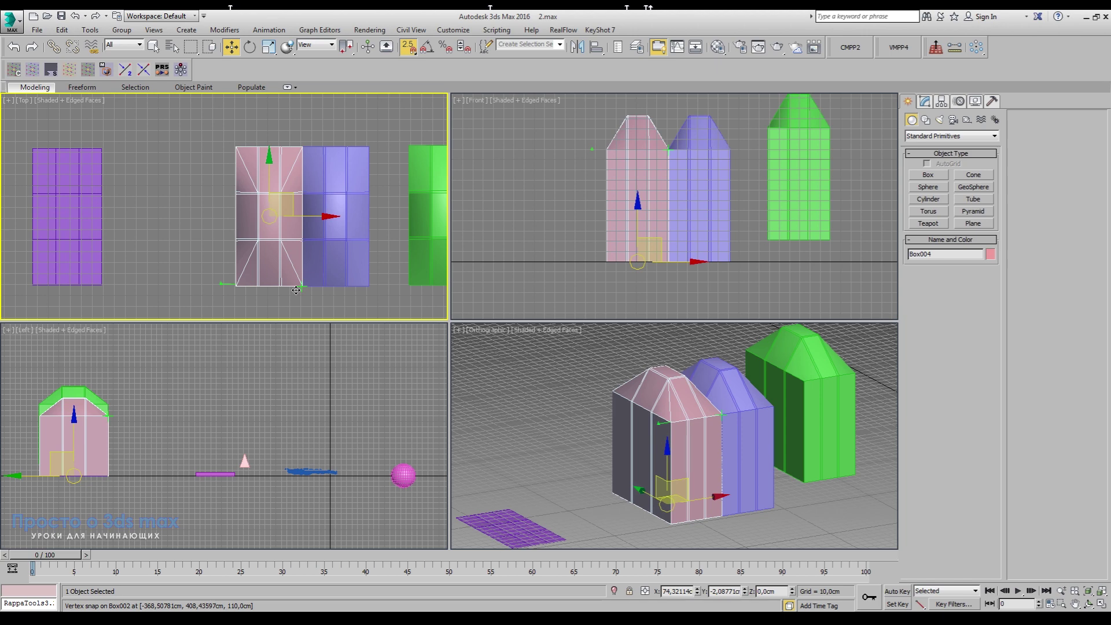
mouse_move(296, 290)
left_mouse_down()
mouse_move(105, 287)
mouse_move(403, 282)
left_mouse_up()
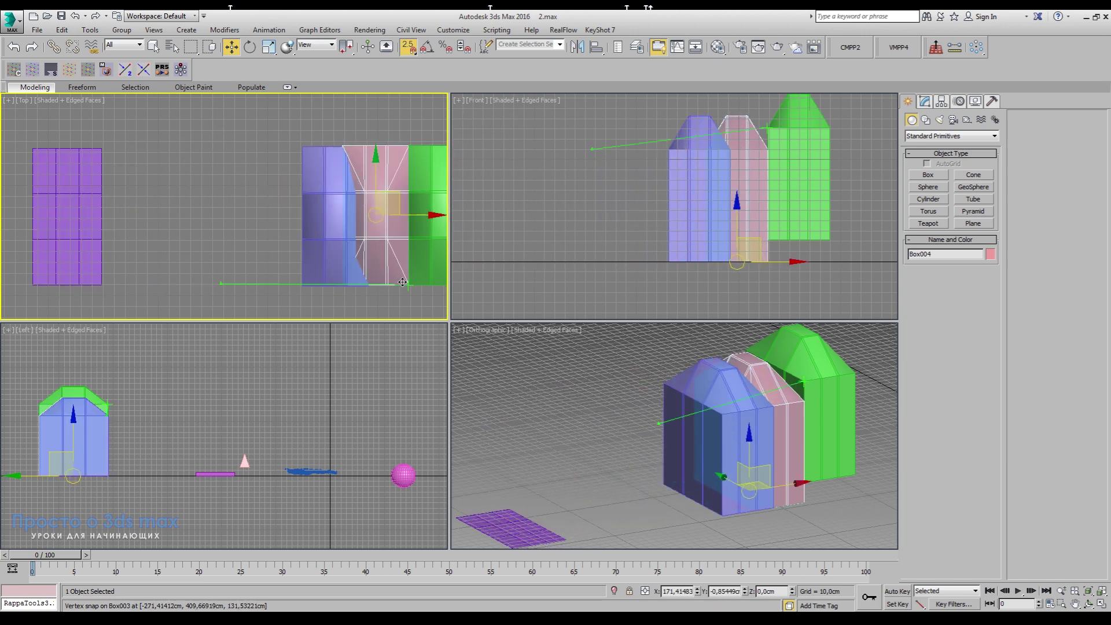
left_click_drag(410, 283, 221, 284)
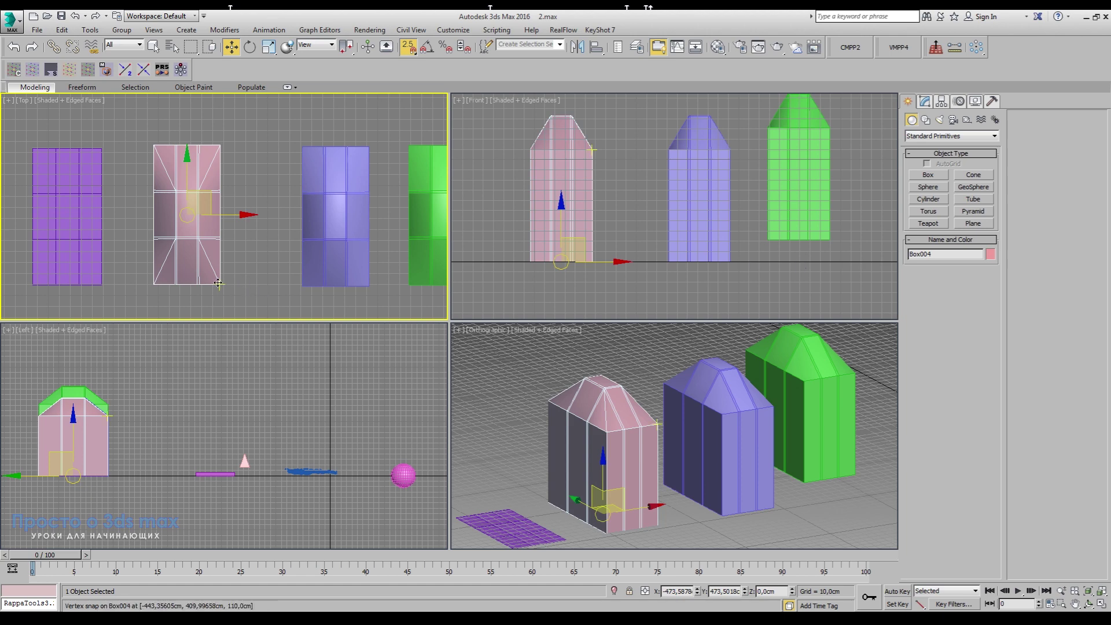
left_click_drag(219, 283, 404, 286)
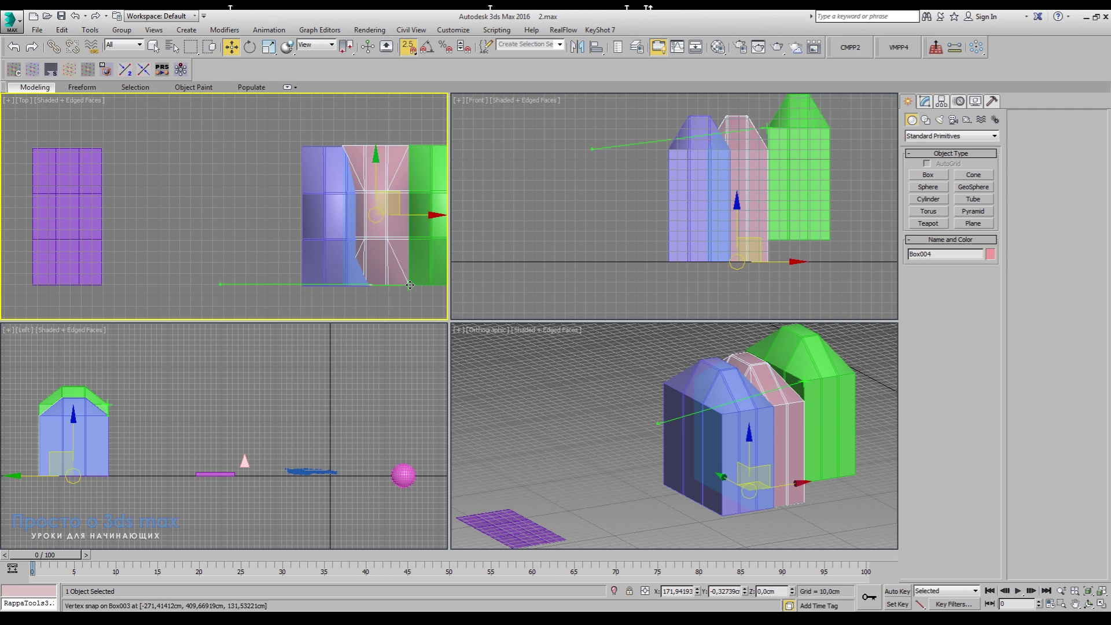
mouse_move(410, 284)
left_mouse_down()
mouse_move(387, 277)
mouse_move(401, 282)
left_mouse_up()
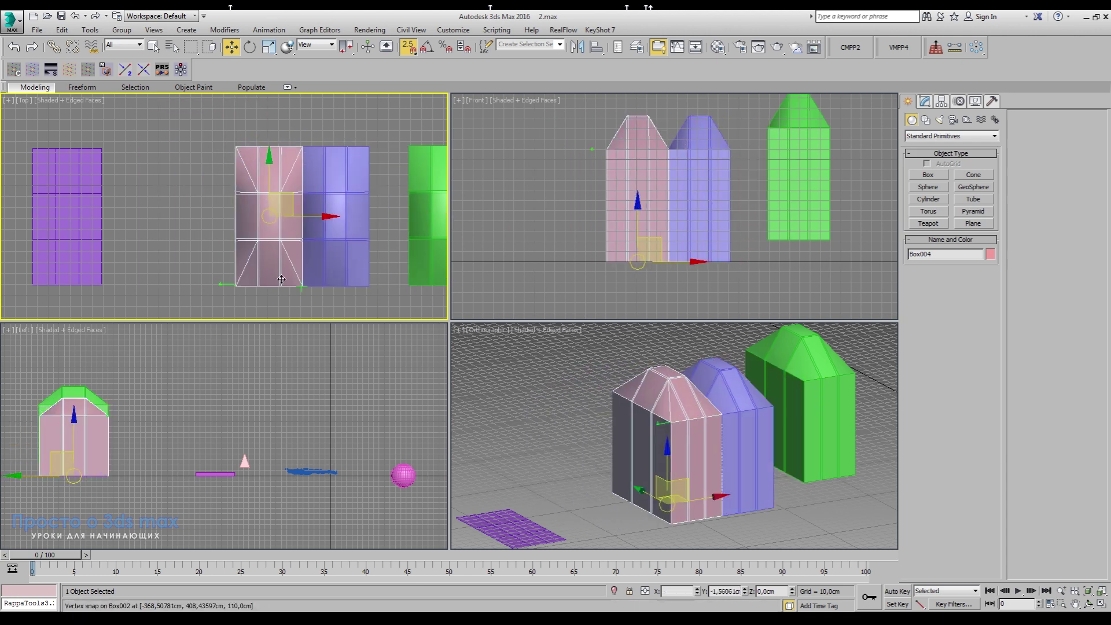
left_click_drag(401, 281, 220, 284)
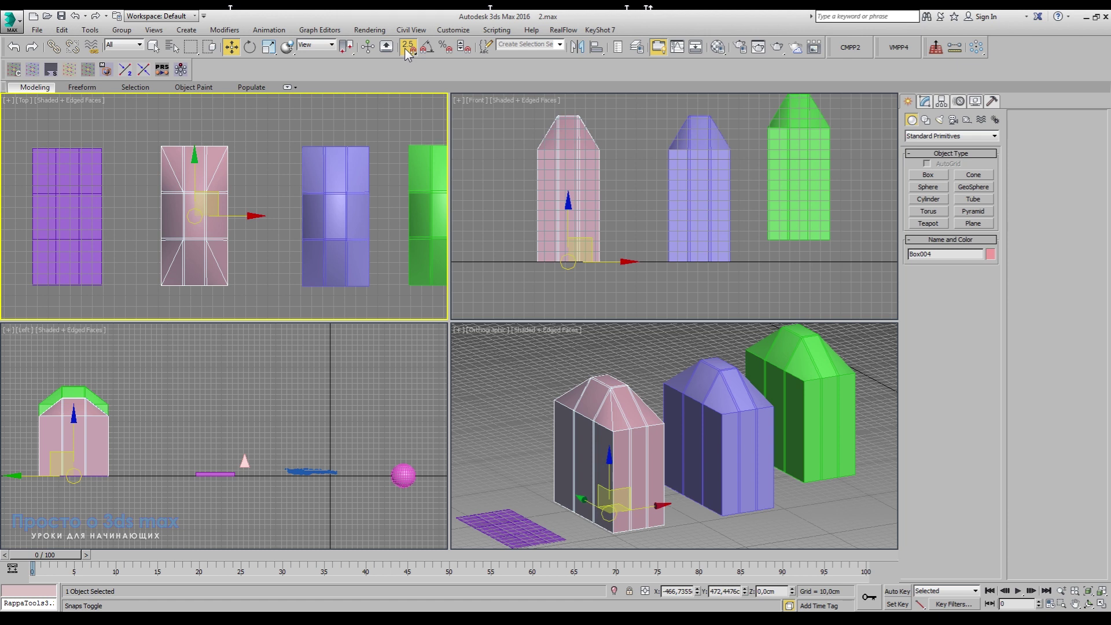
Step: Switch snapping to 3D and test-snap the pink box beside the blue one, cancelling the move
left_click_drag(408, 51, 410, 102)
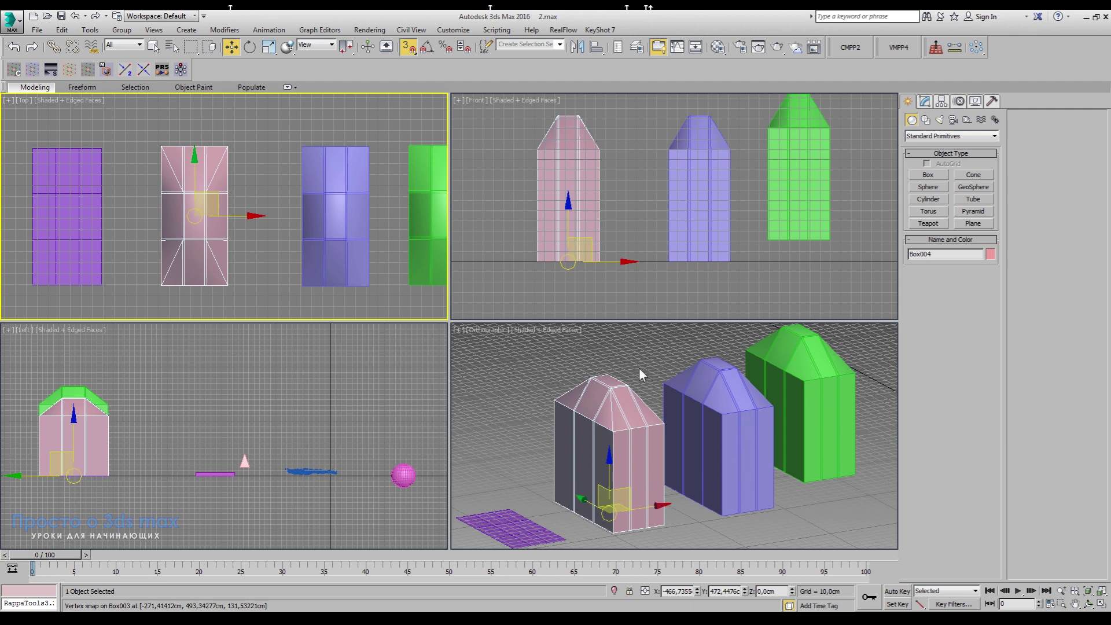
left_click_drag(228, 285, 403, 288)
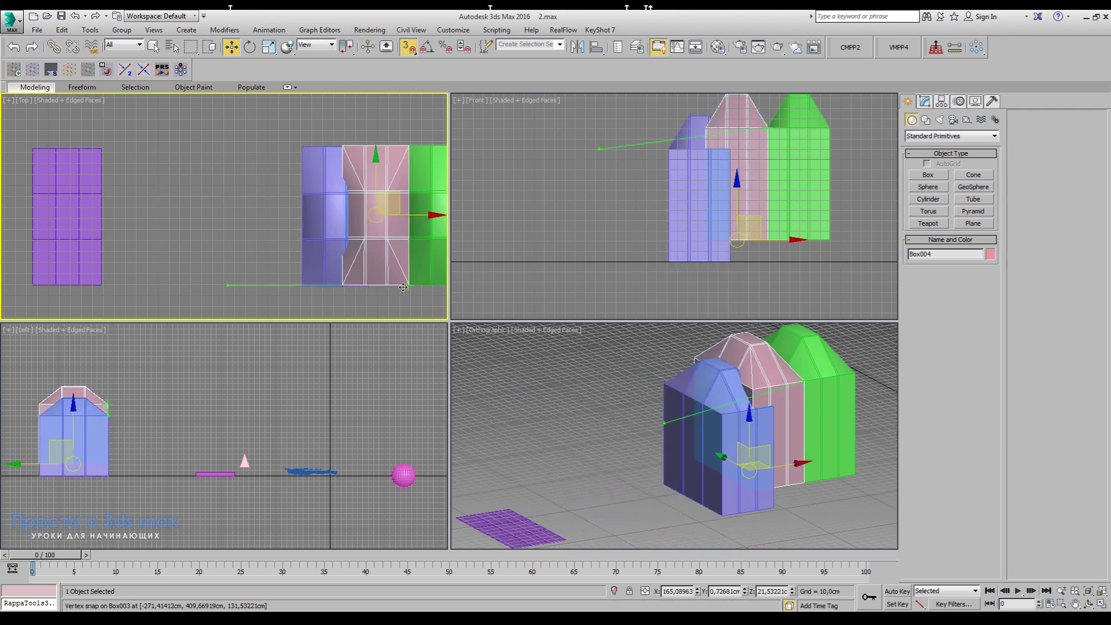
right_click(403, 287)
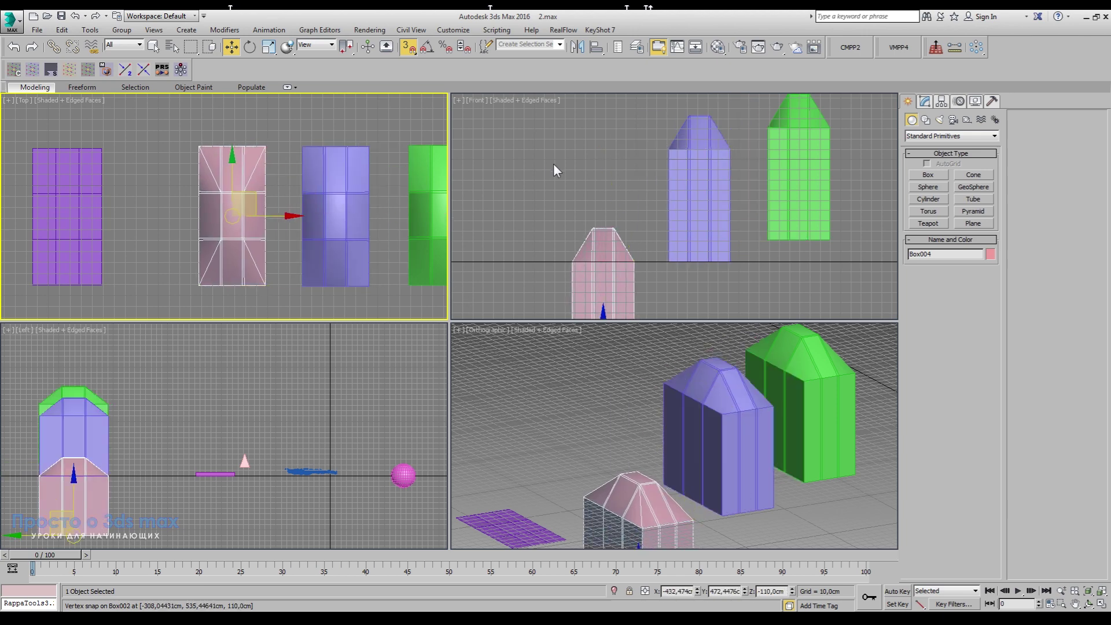
Step: In the maximized Perspective view, snap the blue box flush against the green box
left_click(589, 407)
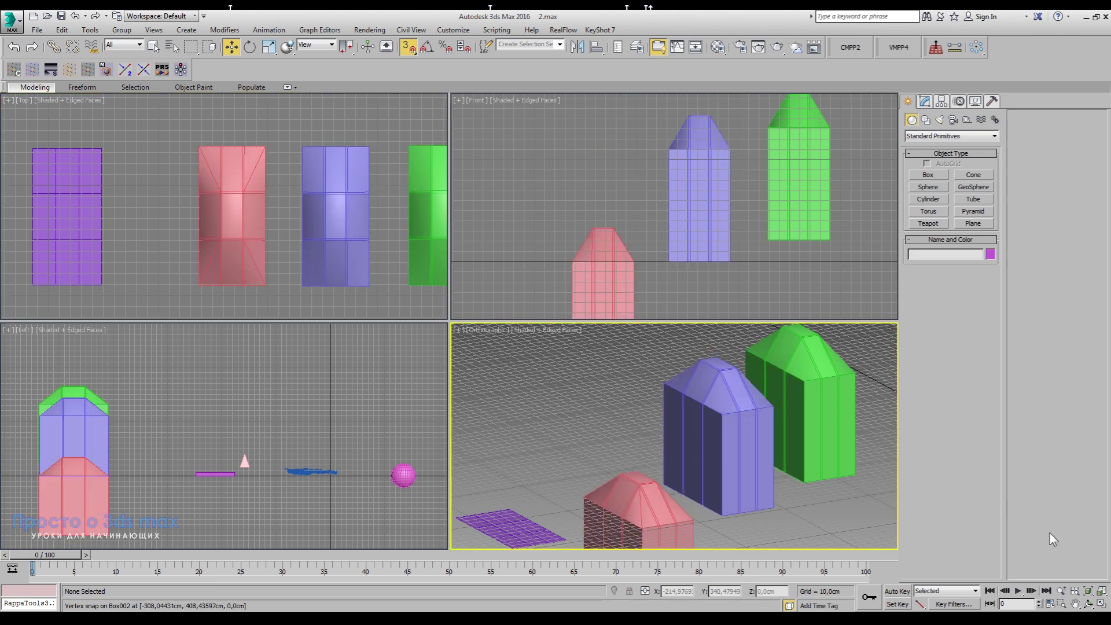
left_click(1102, 604)
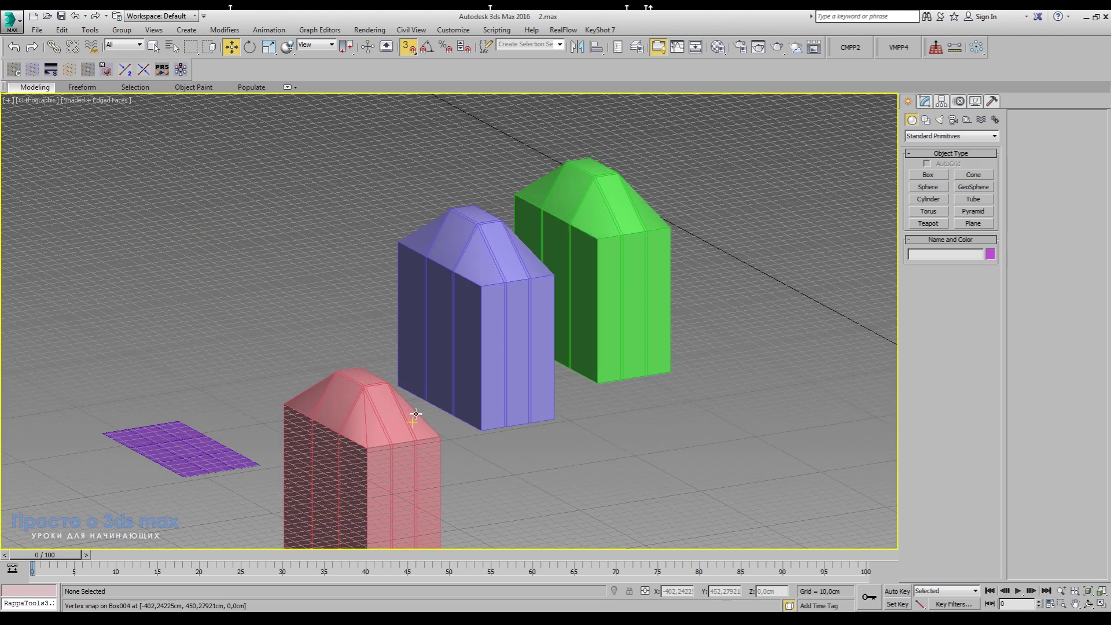
left_click_drag(429, 438, 504, 259)
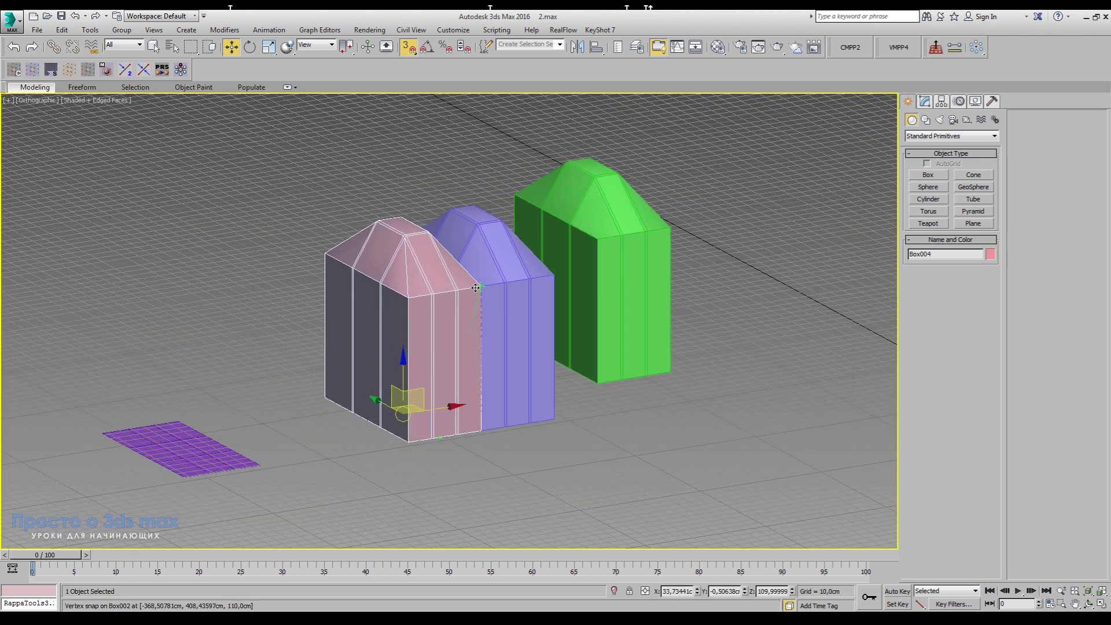
scroll(477, 300, "up", 3)
scroll(252, 311, "down", 3)
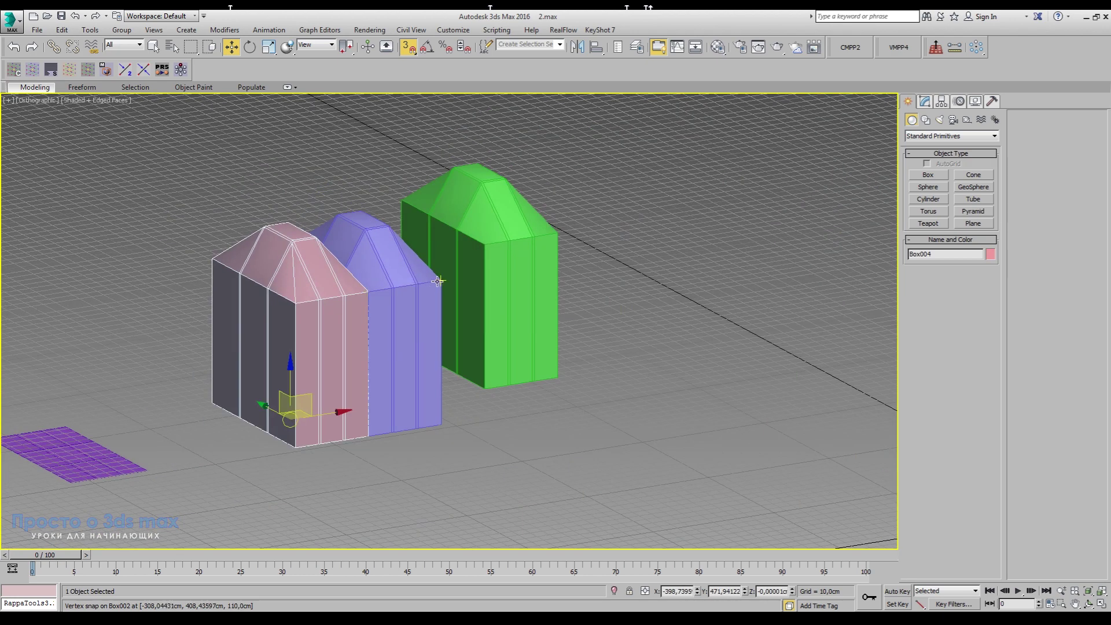
left_click_drag(439, 281, 480, 248)
middle_click_drag(560, 281, 527, 388, "alt")
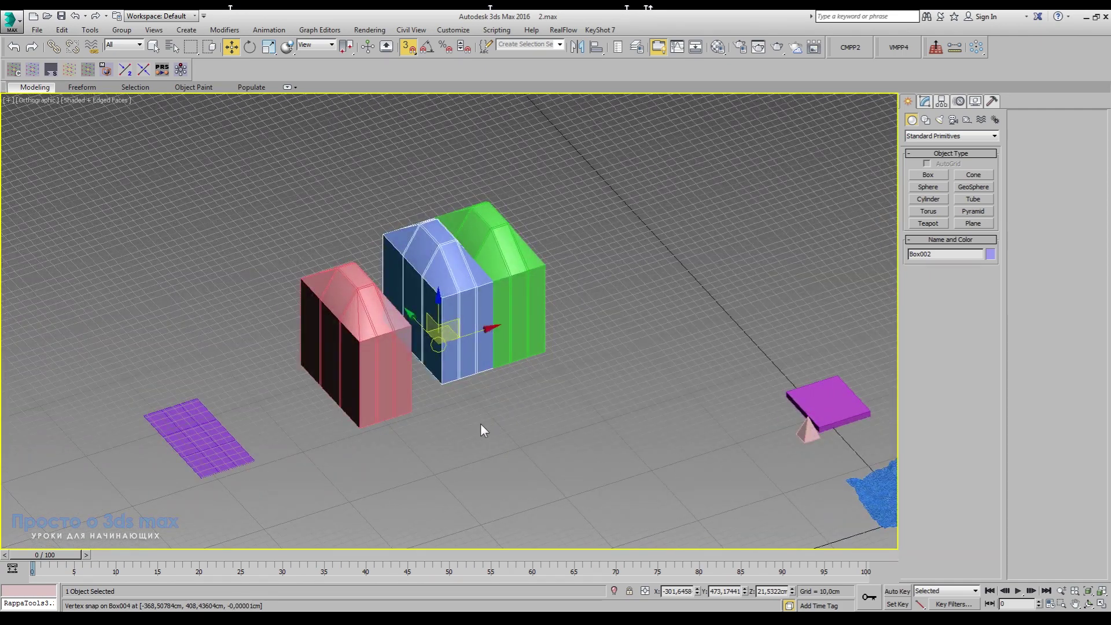
middle_click_drag(481, 423, 373, 419)
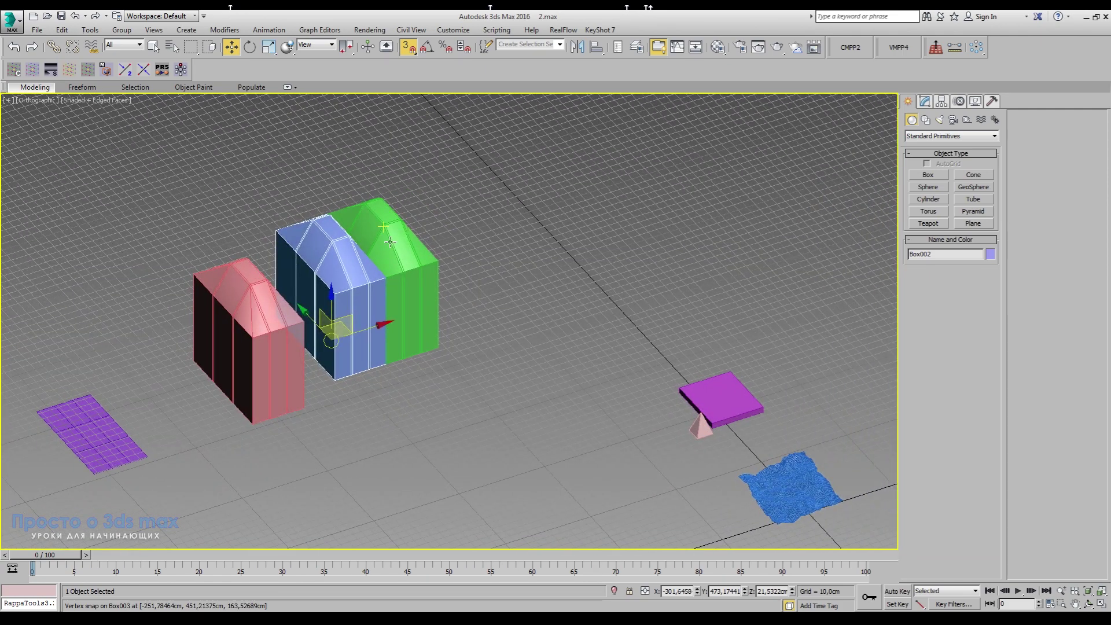
middle_click_drag(406, 237, 477, 441, "alt")
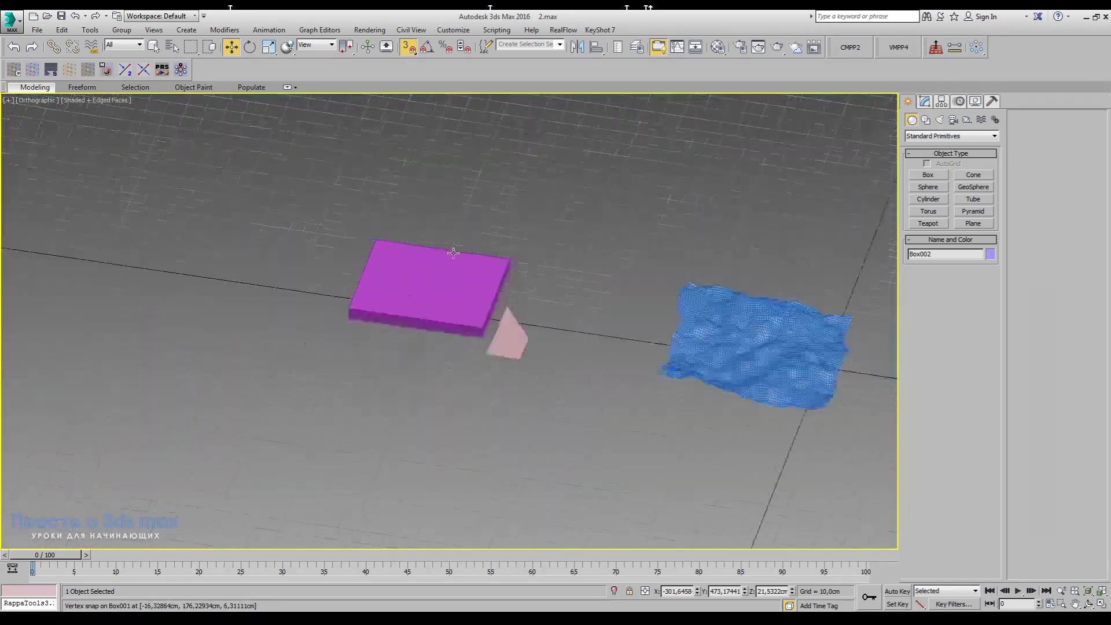
scroll(439, 376, "up", 10)
scroll(411, 326, "down", 8)
scroll(436, 334, "up", 1)
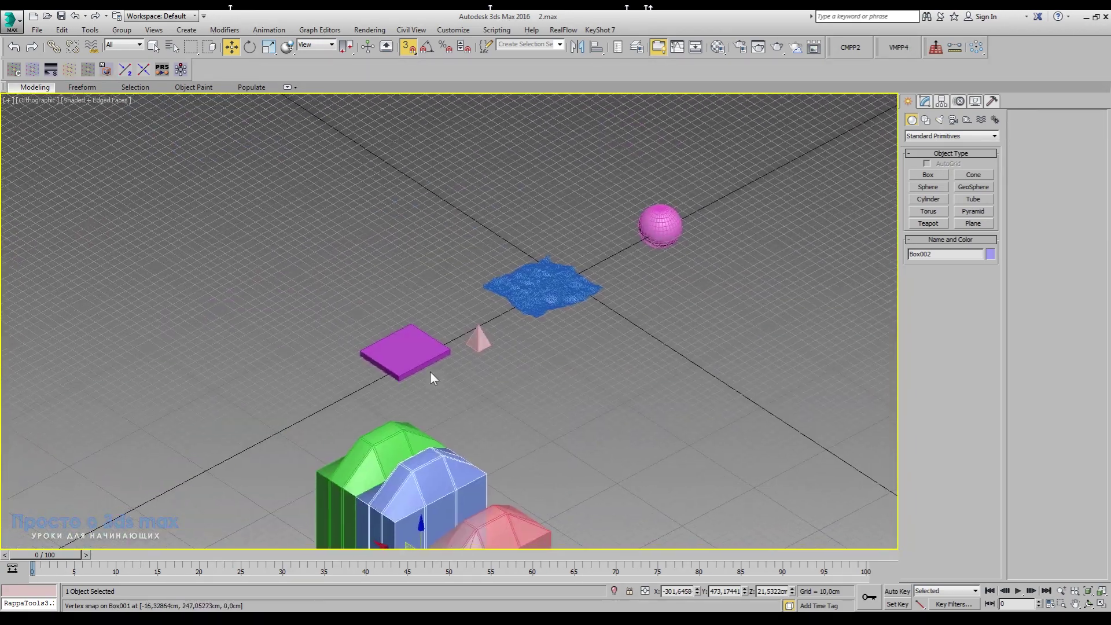
scroll(429, 347, "up", 5)
scroll(452, 356, "down", 4)
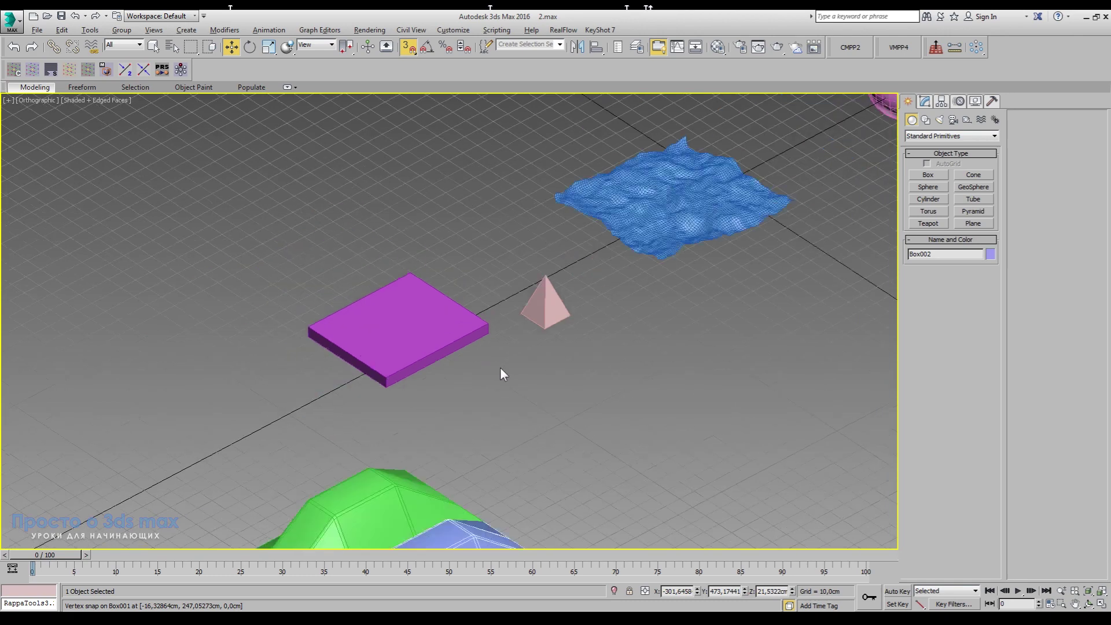
mouse_move(500, 367)
middle_mouse_down("alt")
mouse_move(541, 315)
mouse_move(446, 425)
middle_mouse_up("alt")
scroll(508, 345, "up", 2)
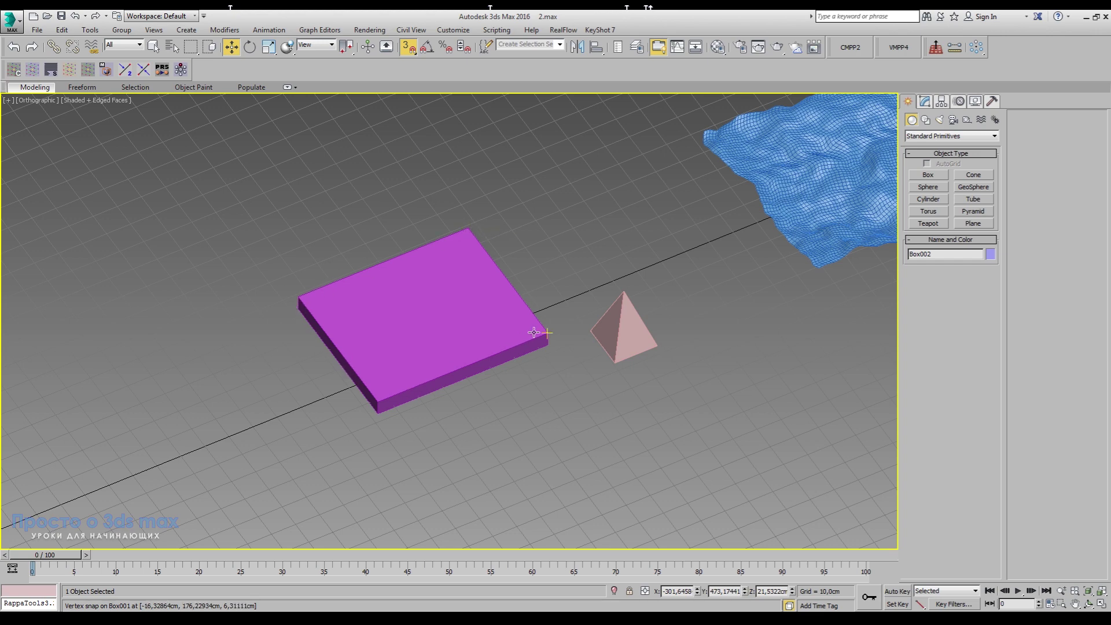
scroll(515, 347, "up", 2)
scroll(463, 387, "up", 3)
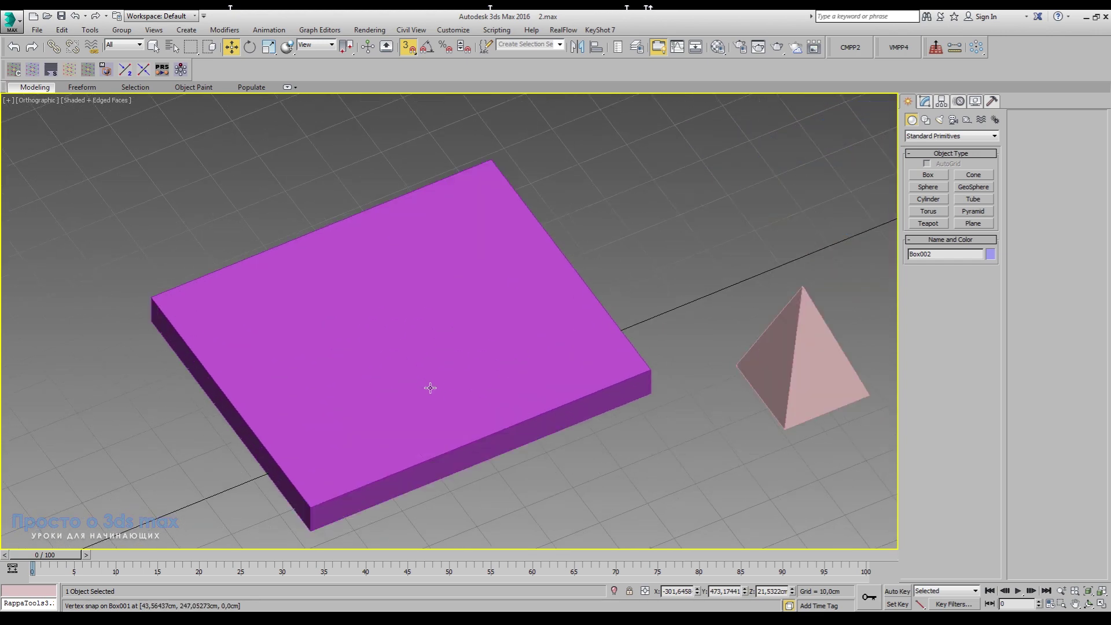
scroll(430, 388, "down", 2)
Step: Select the pink pyramid and vertex-snap its base corner onto the purple slab's corner
left_click(651, 397)
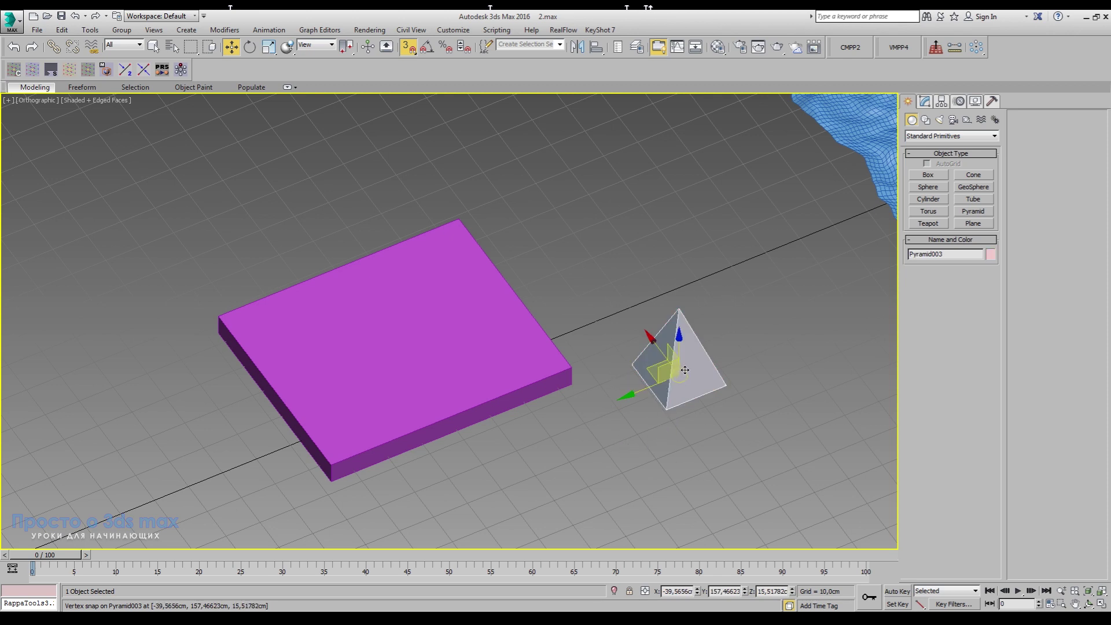
left_click(761, 384)
left_click(684, 377)
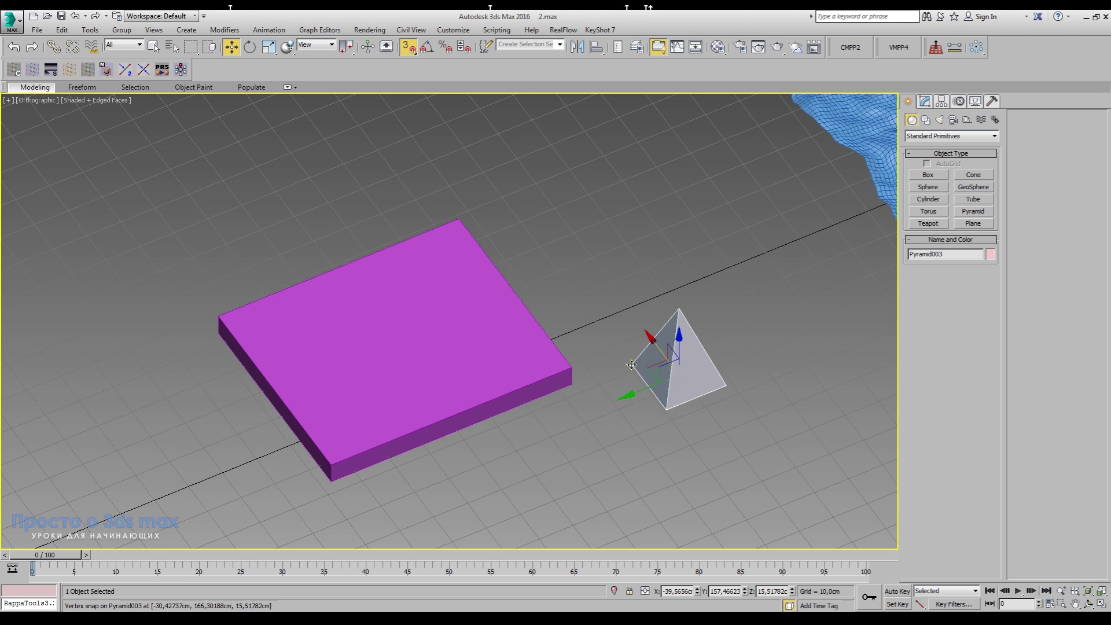
mouse_move(632, 364)
left_mouse_down()
mouse_move(491, 218)
mouse_move(552, 323)
left_mouse_up()
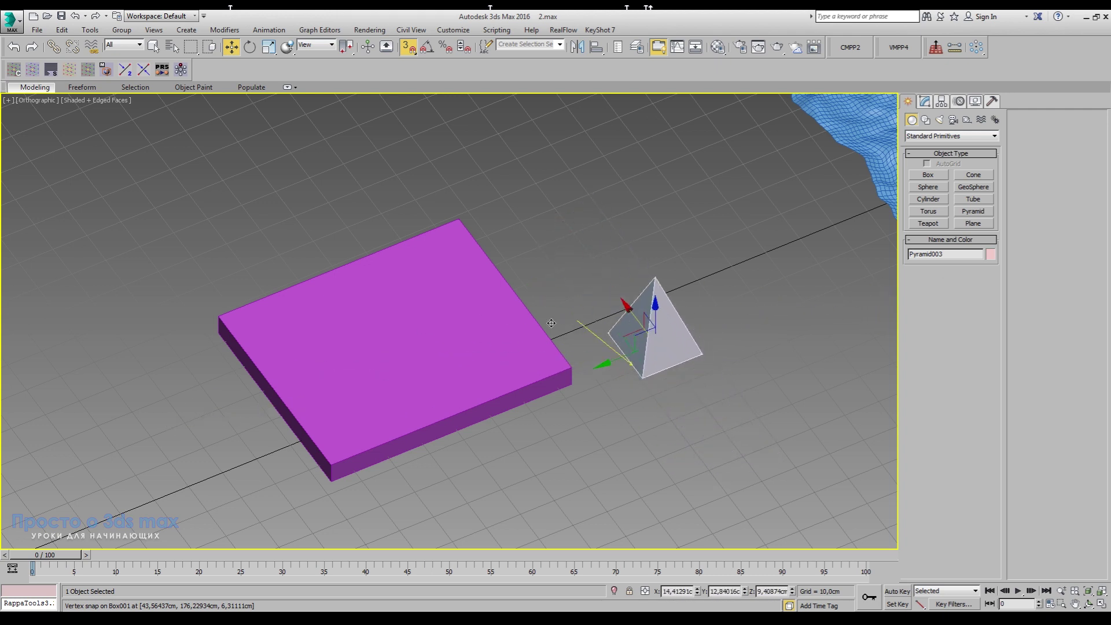
left_click_drag(551, 323, 530, 296)
right_click(530, 296)
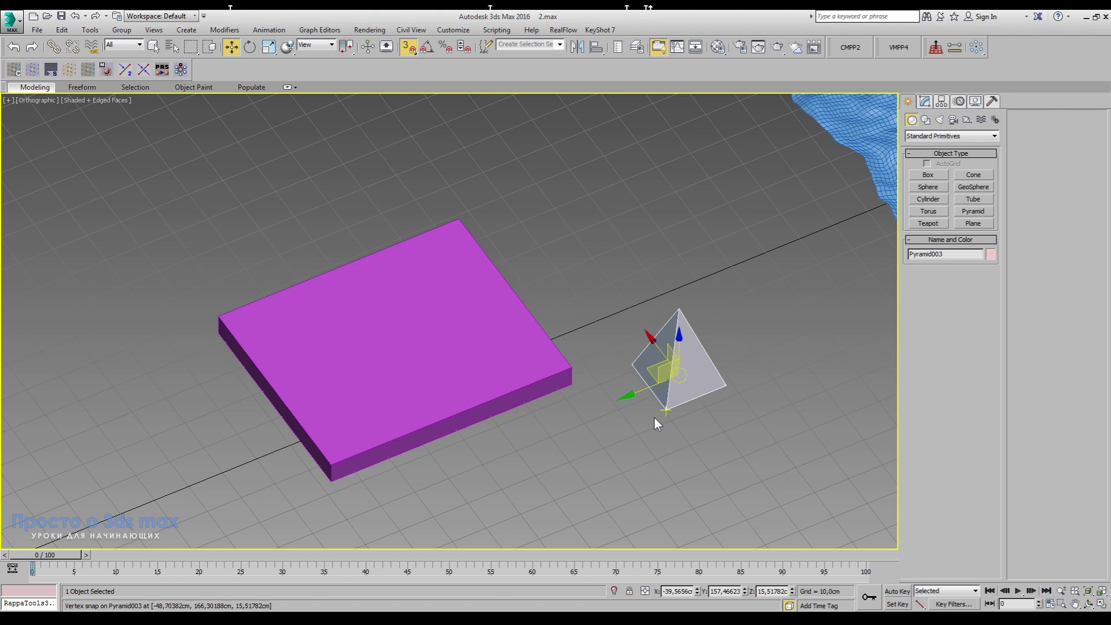
mouse_move(664, 409)
left_mouse_down()
mouse_move(576, 368)
mouse_move(336, 408)
mouse_move(330, 458)
left_mouse_up()
mouse_move(592, 441)
middle_mouse_down("alt")
mouse_move(494, 422)
mouse_move(573, 404)
mouse_move(590, 444)
mouse_move(599, 381)
mouse_move(550, 447)
mouse_move(602, 445)
middle_mouse_up("alt")
scroll(452, 454, "up", 4)
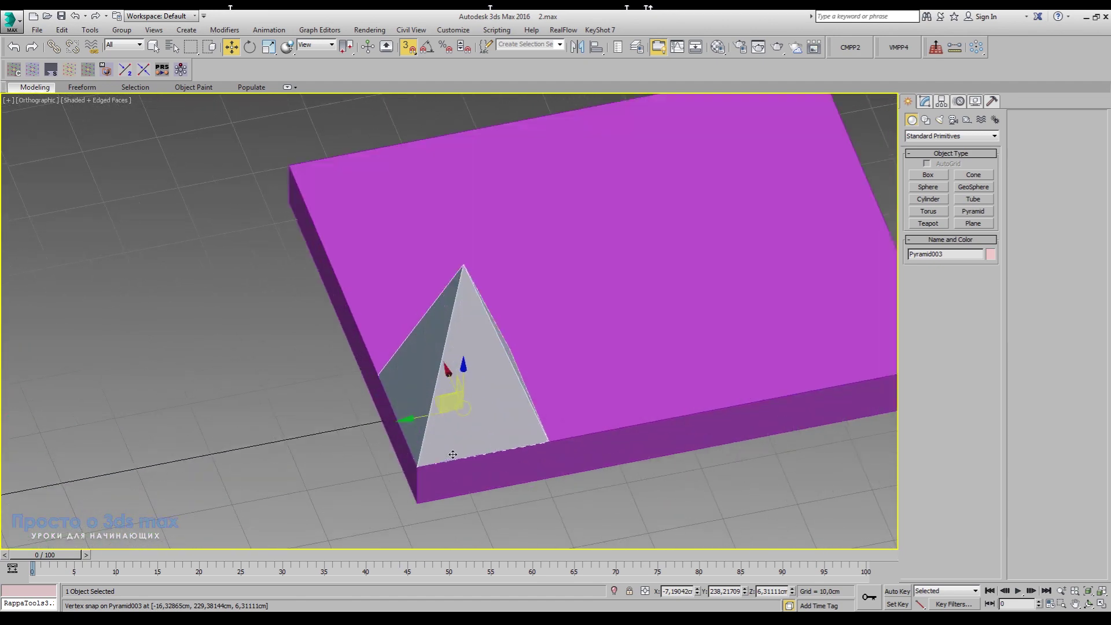
scroll(459, 458, "down", 2)
scroll(459, 459, "down", 1)
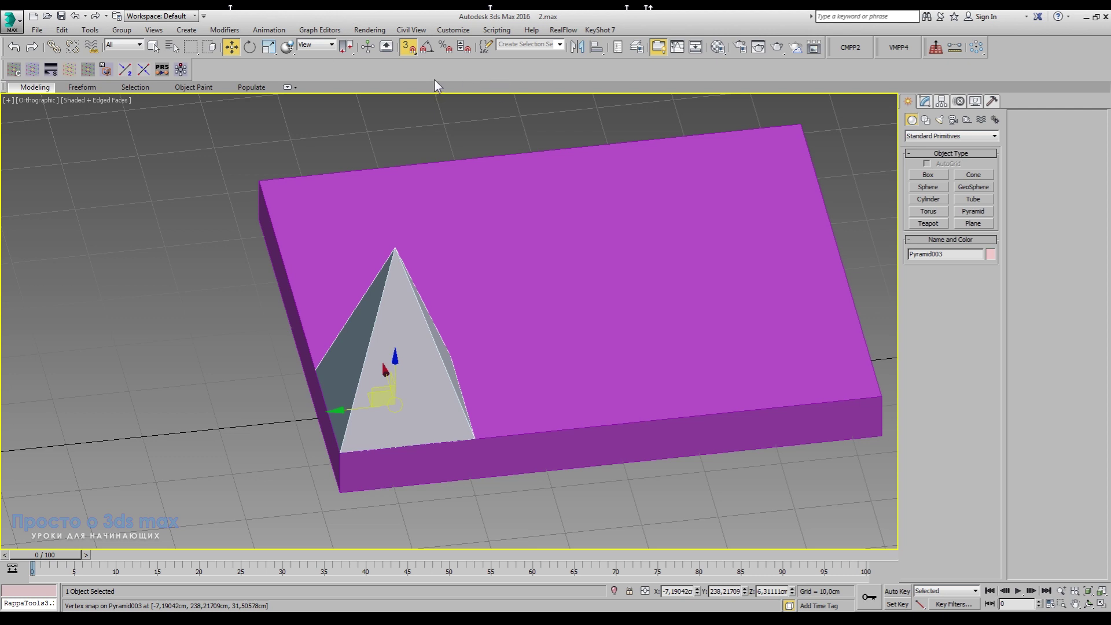
Step: Try a free rotation of the pyramid with Select and Rotate, then cancel it
left_click(249, 46)
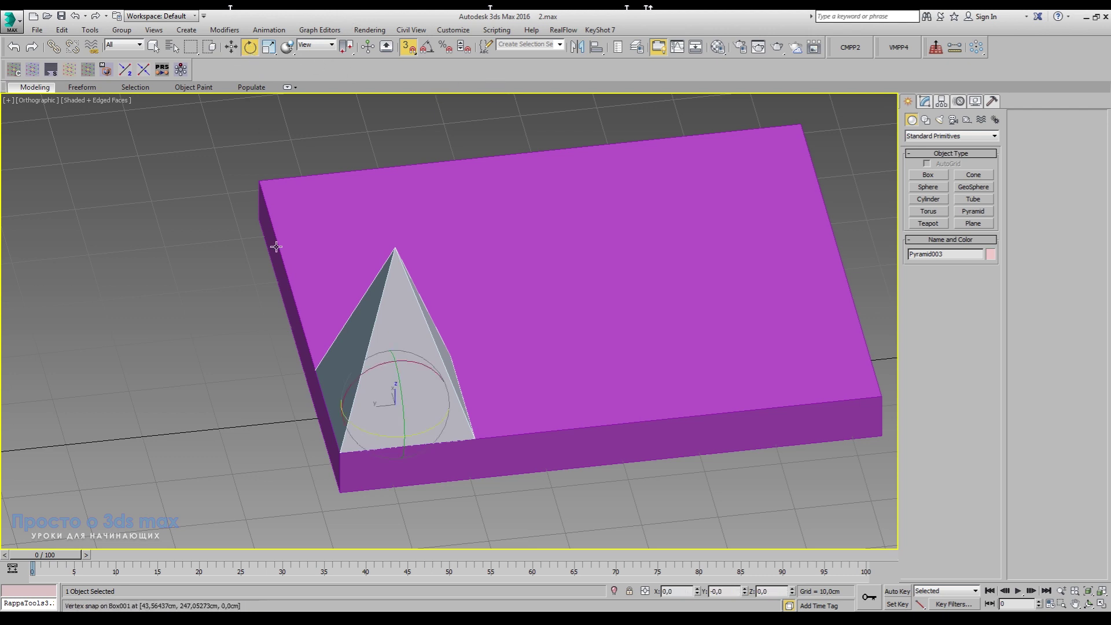
mouse_move(416, 364)
left_mouse_down()
mouse_move(218, 365)
mouse_move(606, 375)
mouse_move(461, 361)
left_mouse_up()
right_click(540, 368)
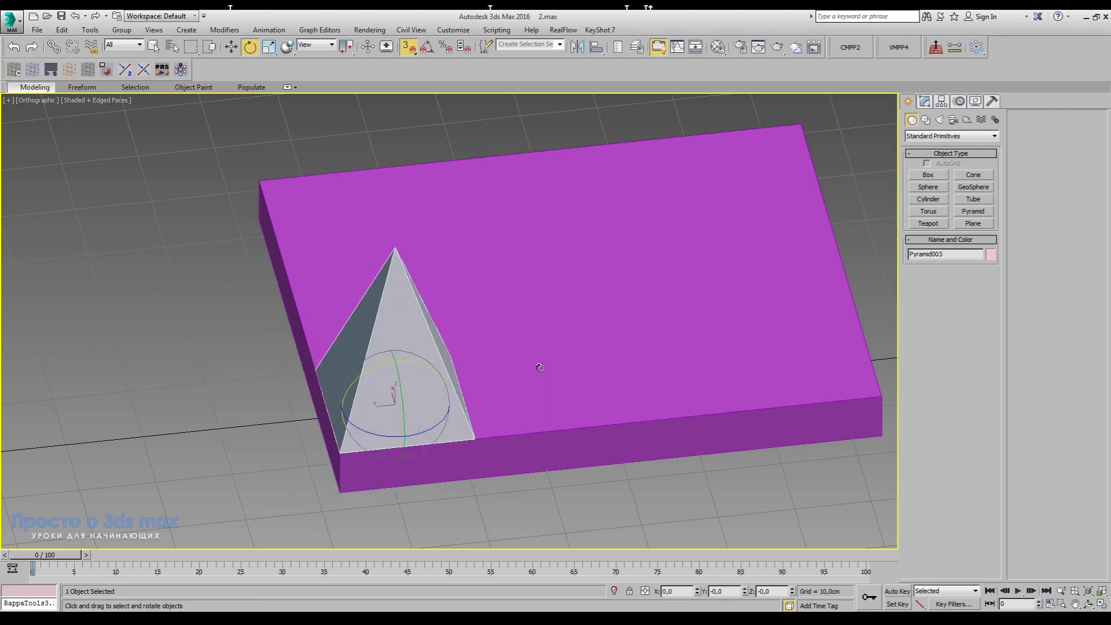
Step: With 45° angle snap on, flip the pyramid 180° upside down, then restore 3D snapping
left_click(427, 47)
right_click(427, 47)
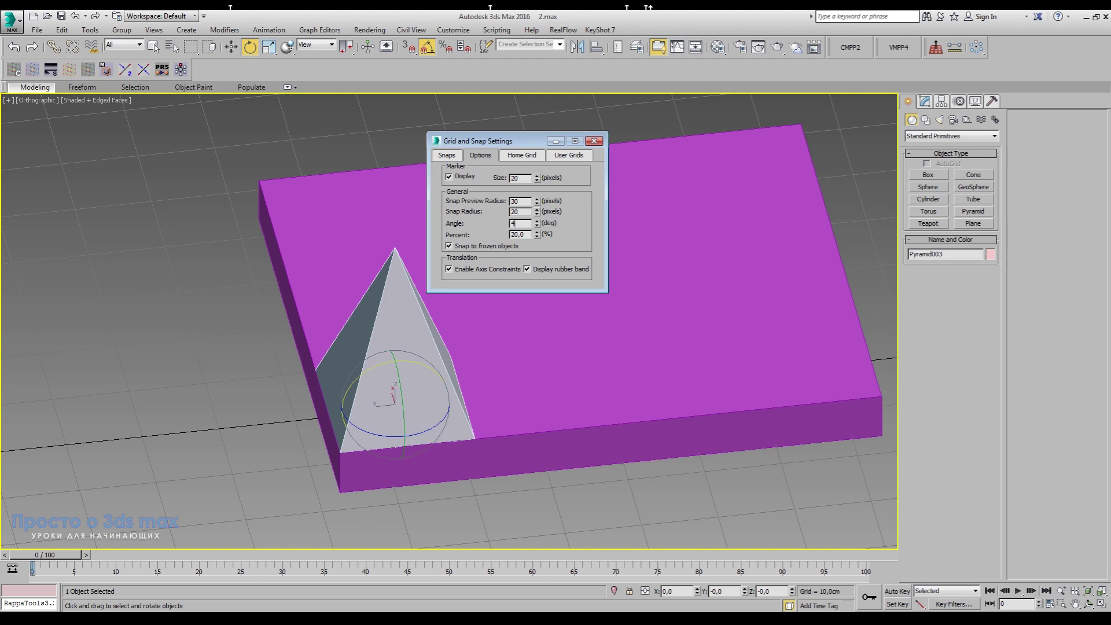
left_click(594, 141)
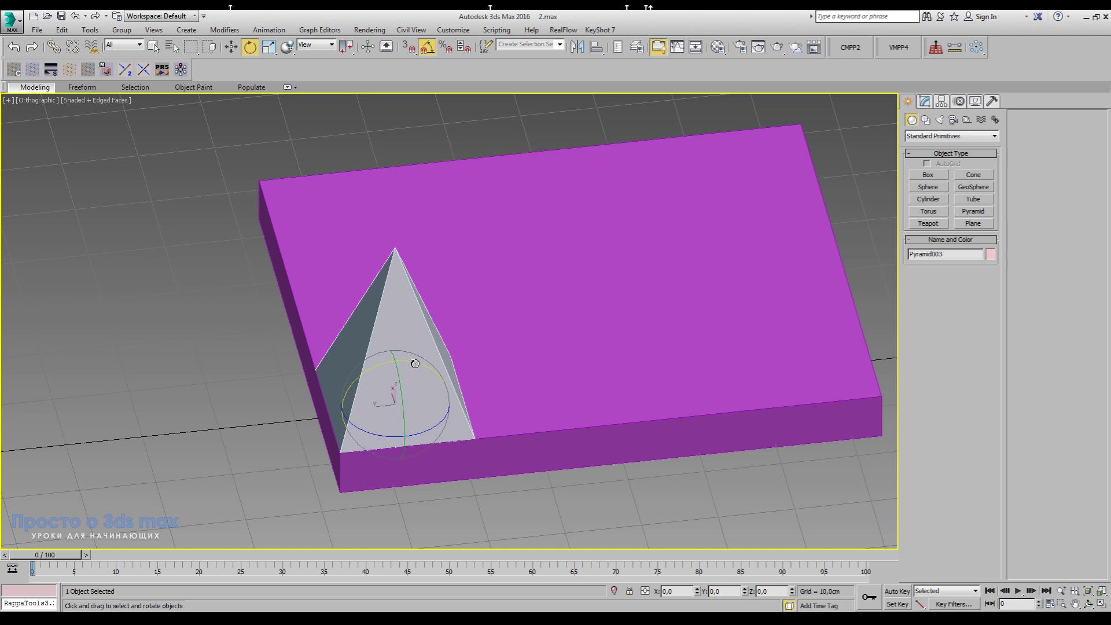
left_click_drag(415, 363, 395, 366)
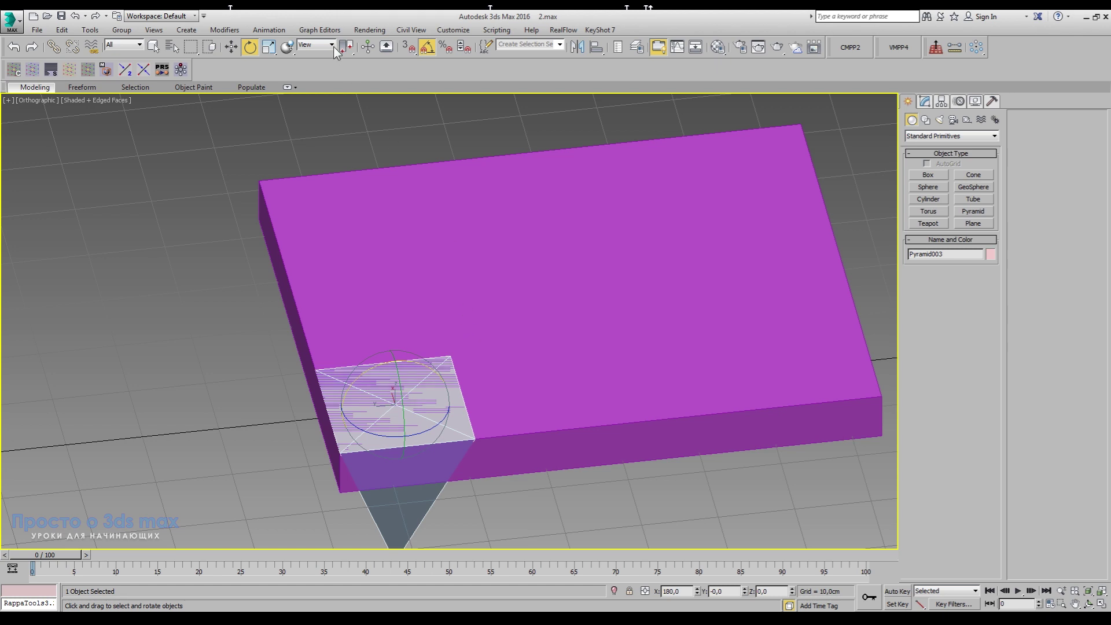
left_click(410, 47)
scroll(446, 150, "down", 2)
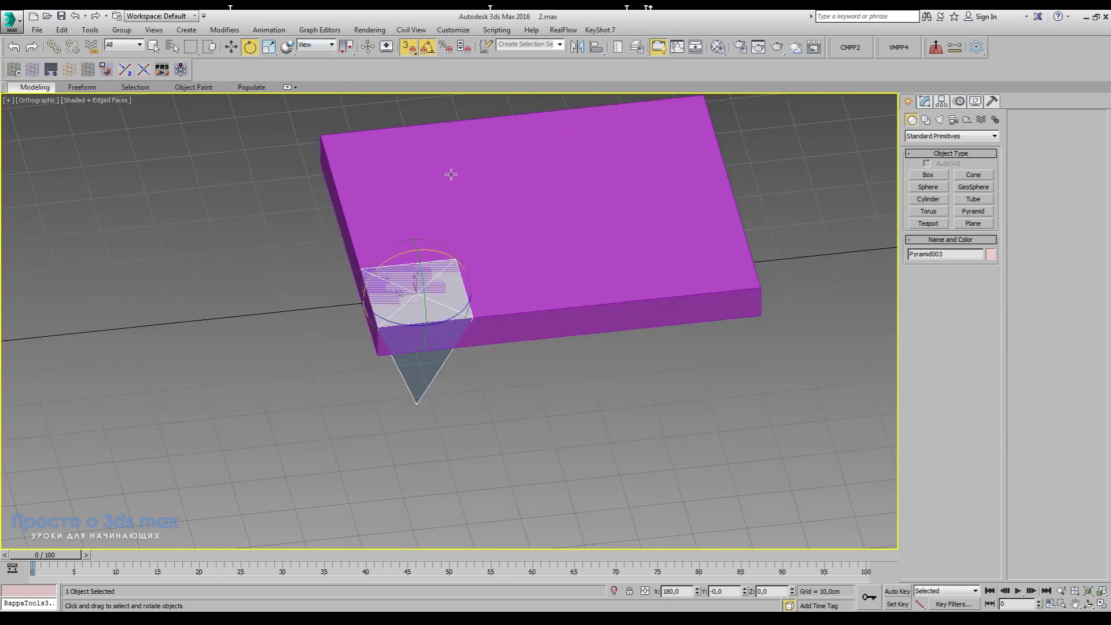
Step: Snap the upside-down pyramid's tip to the slab corner and check it from another angle
left_click(232, 48)
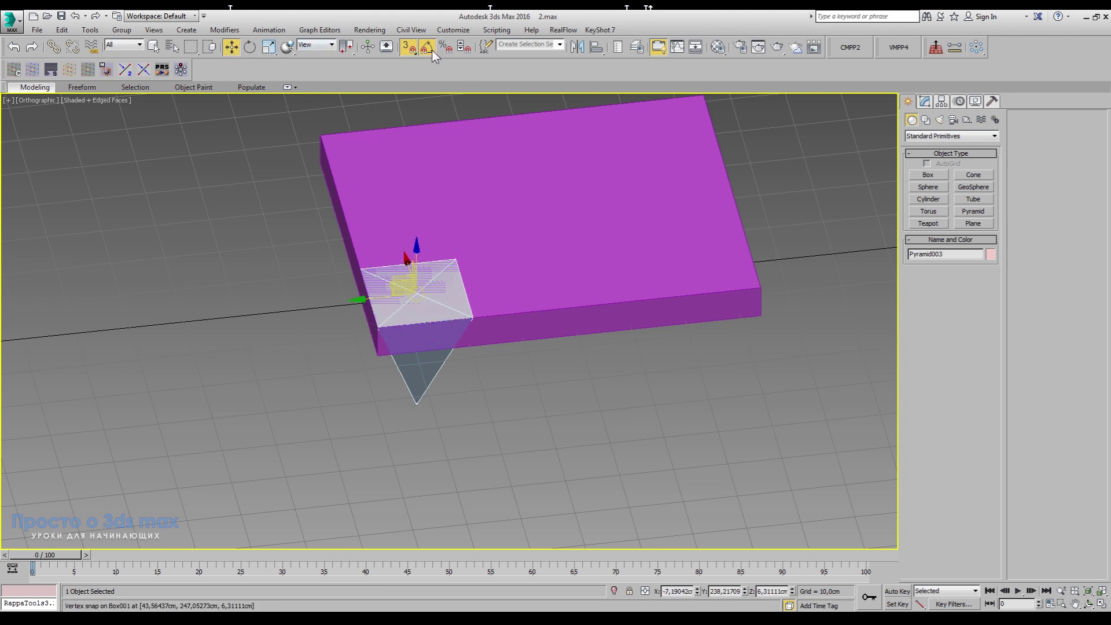
left_click_drag(416, 404, 379, 318)
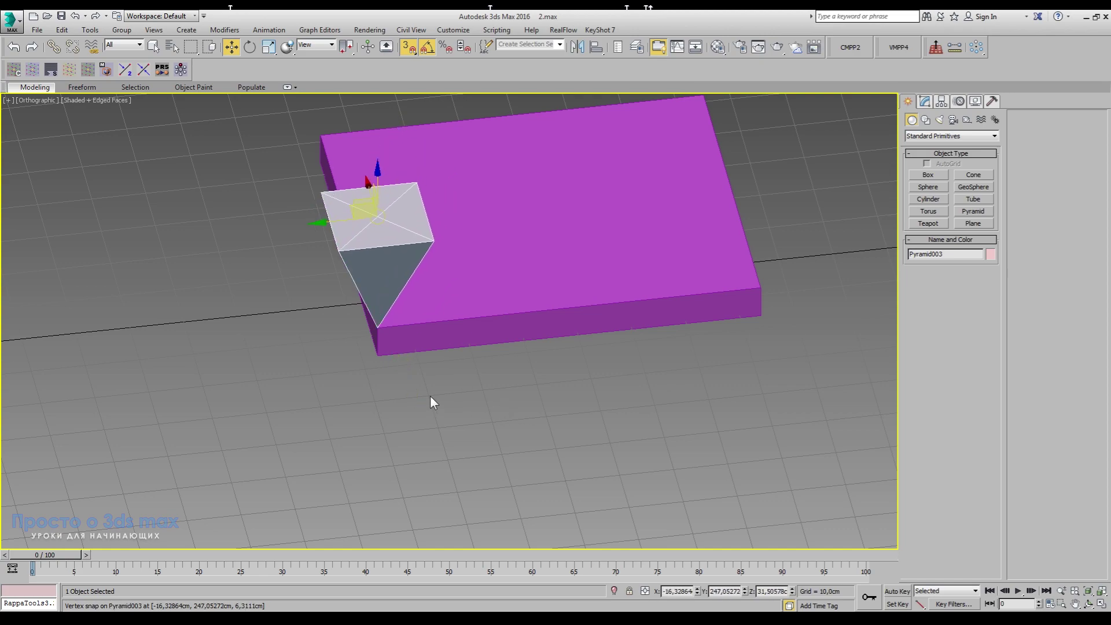
mouse_move(429, 395)
middle_mouse_down("alt")
mouse_move(593, 366)
mouse_move(387, 395)
mouse_move(381, 334)
middle_mouse_up("alt")
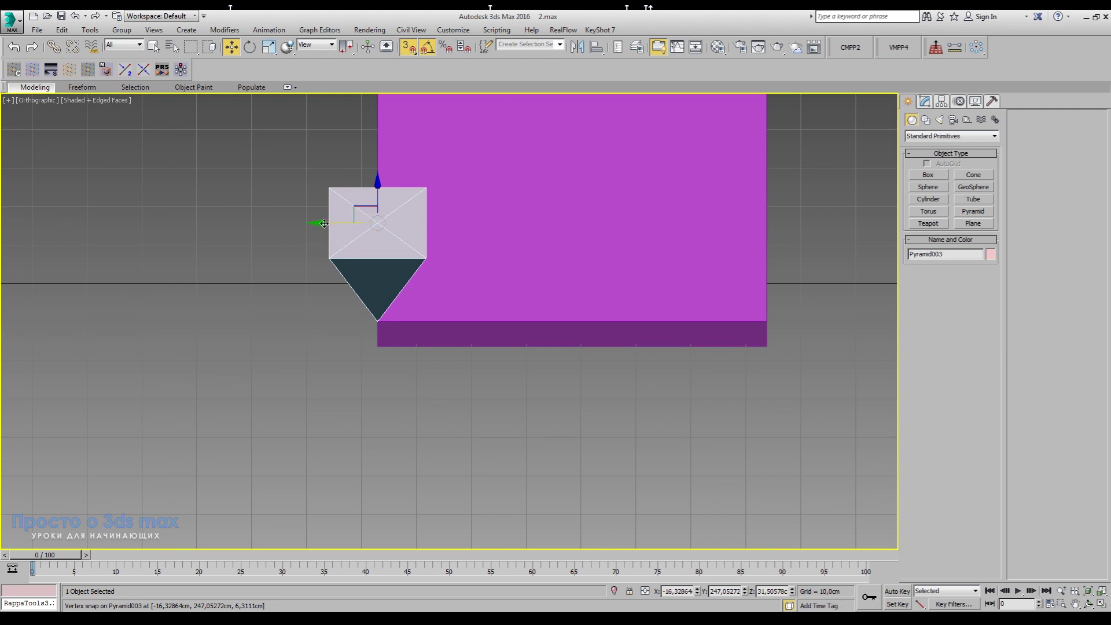
Step: Clone the pyramid as Pyramid004, snapped onto the slab's other corner
left_click_drag(324, 223, 765, 323, "shift")
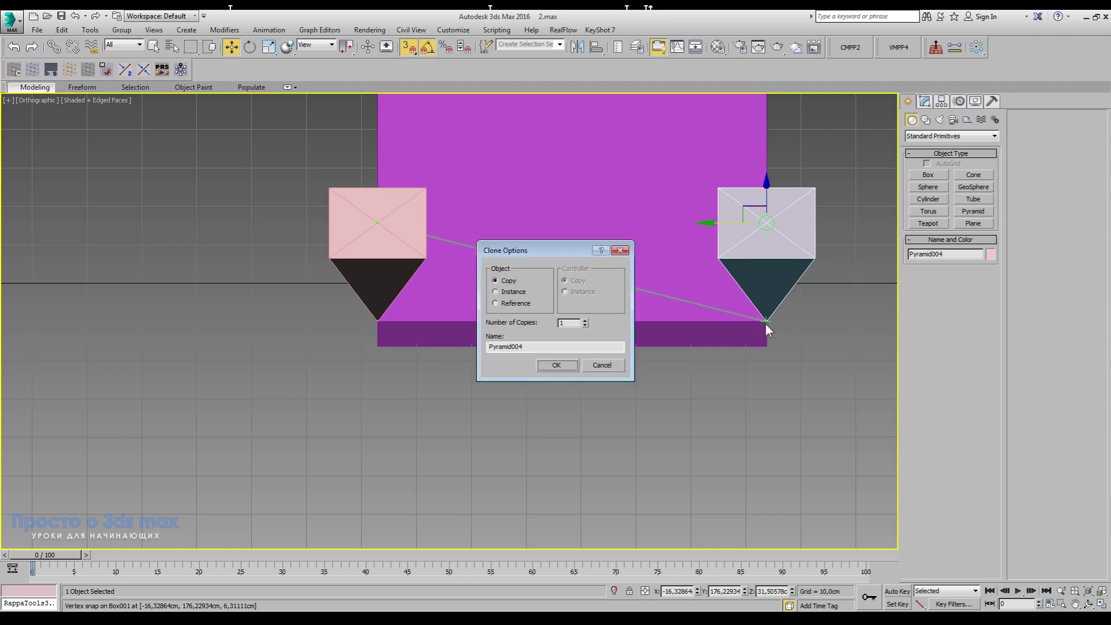
left_click(575, 364)
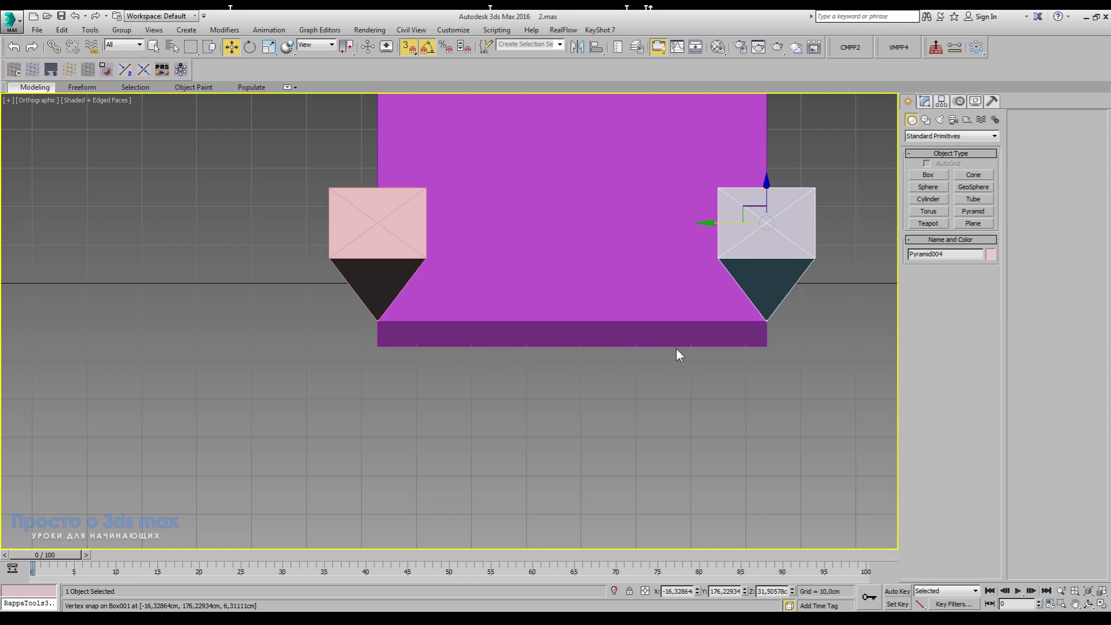
scroll(676, 348, "down", 2)
mouse_move(418, 402)
middle_mouse_down("alt")
mouse_move(325, 367)
mouse_move(483, 350)
mouse_move(335, 382)
mouse_move(594, 373)
mouse_move(510, 406)
middle_mouse_up("alt")
Step: Select both pyramid legs together
left_click(442, 147, "ctrl")
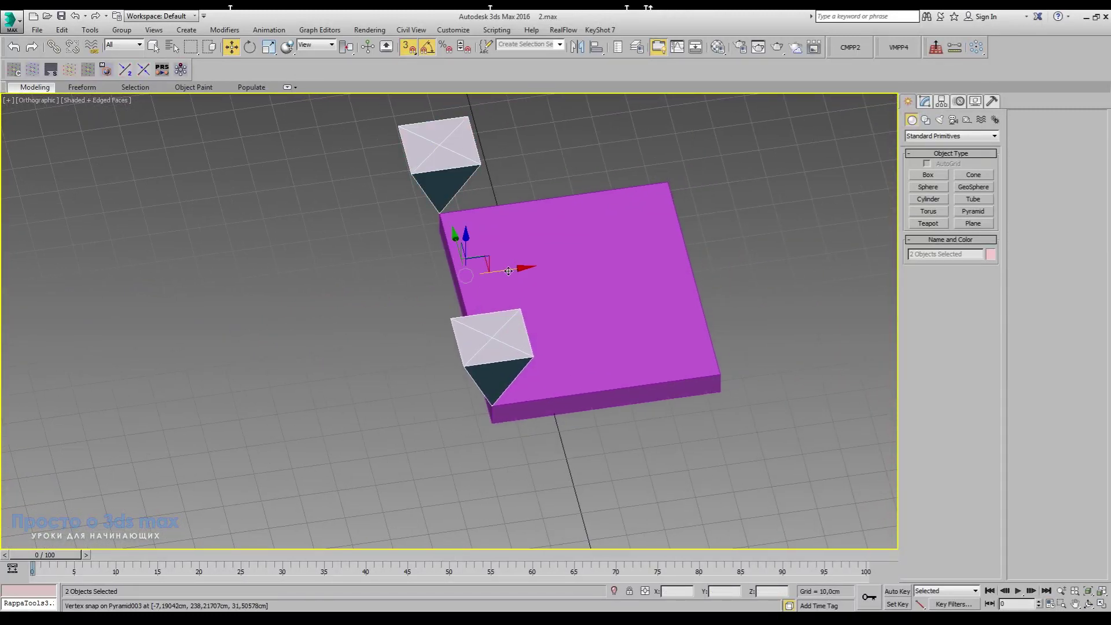
left_click(445, 160)
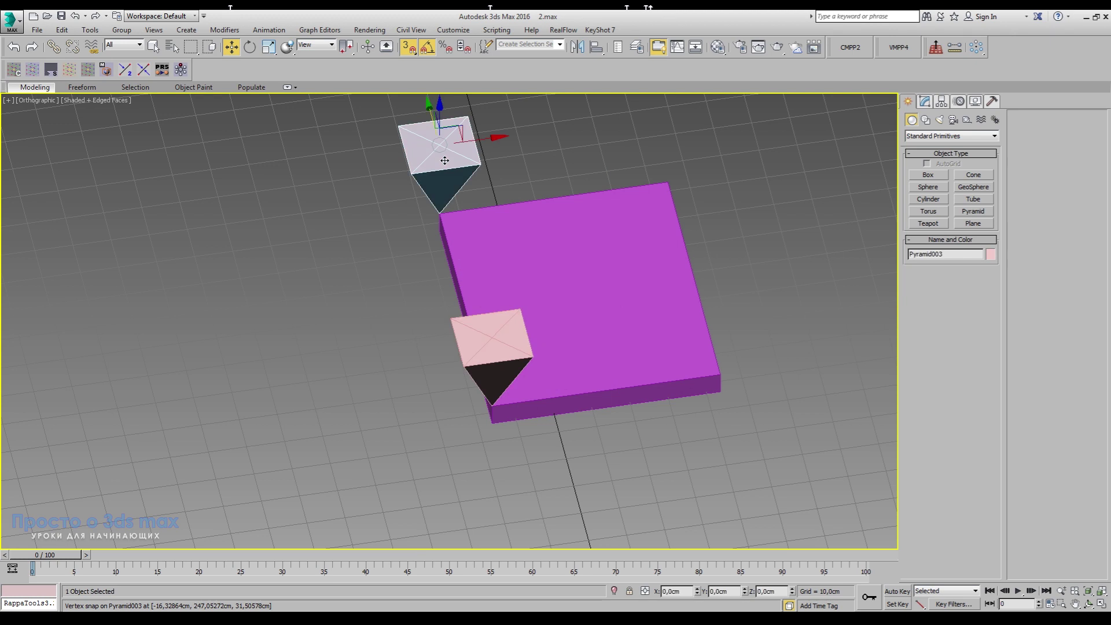
left_click(466, 341)
left_click(448, 164, "ctrl")
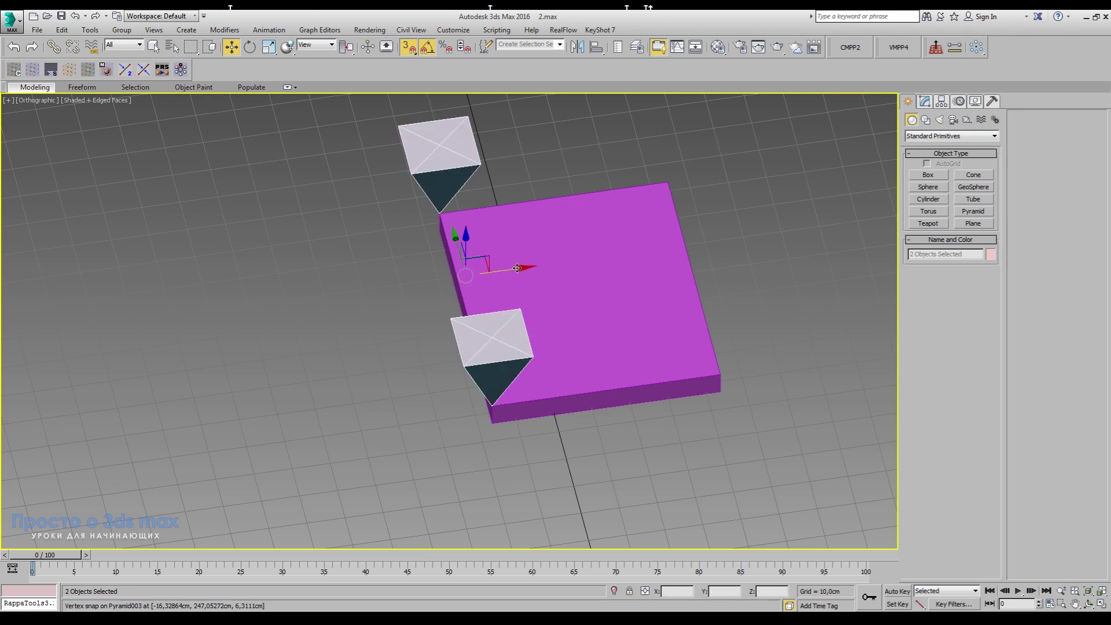
left_click(610, 268)
left_click(474, 333)
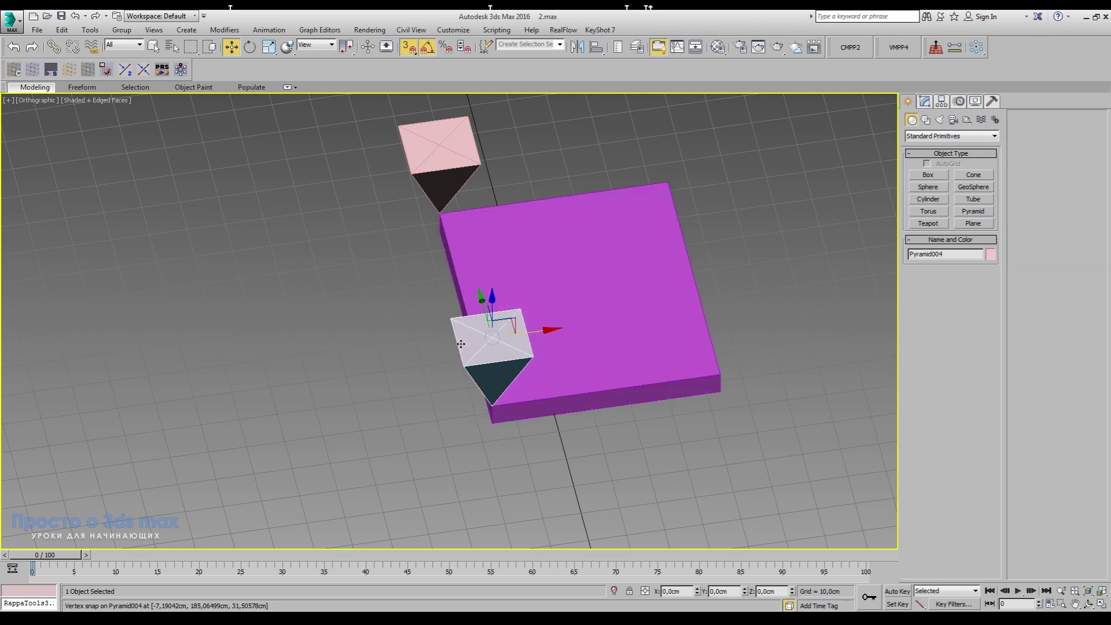
left_click(459, 132, "ctrl")
Step: Clone the pyramid pair, snapped onto the slab's far corners
left_click_drag(505, 270, 720, 370, "shift")
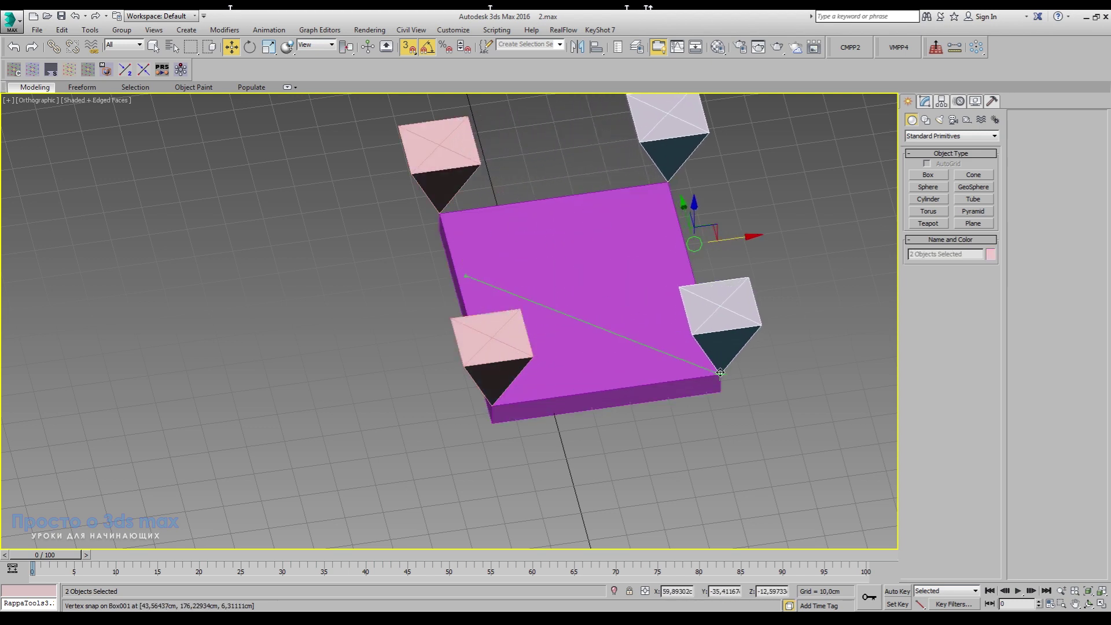
left_click_drag(720, 371, 721, 371, "shift")
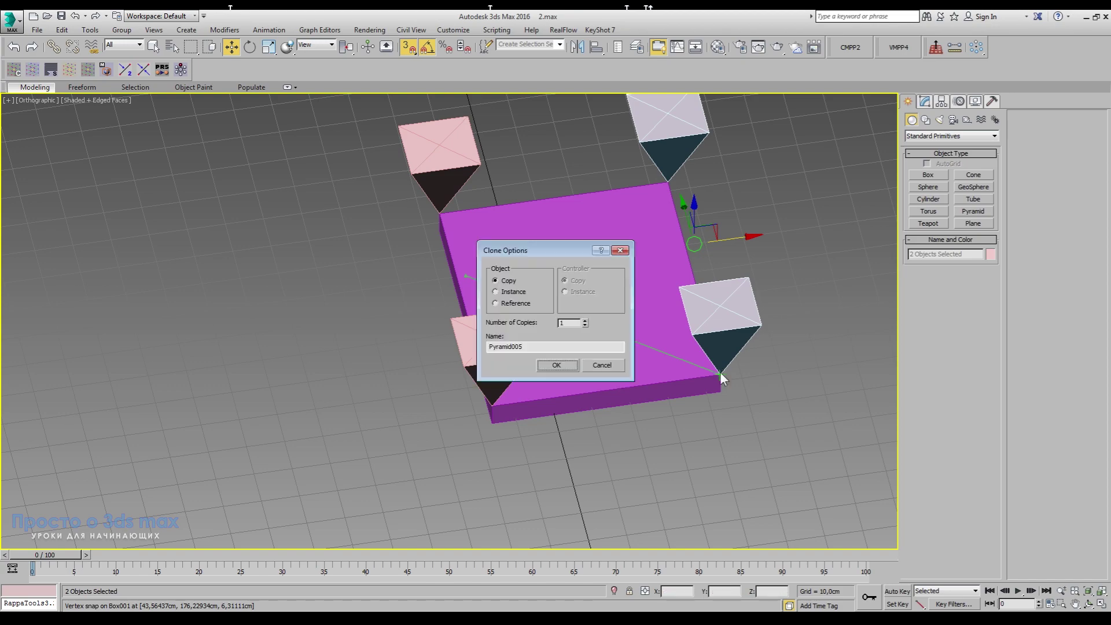
left_click(559, 364)
mouse_move(716, 433)
middle_mouse_down("alt")
mouse_move(708, 396)
mouse_move(778, 396)
mouse_move(384, 389)
middle_mouse_up("alt")
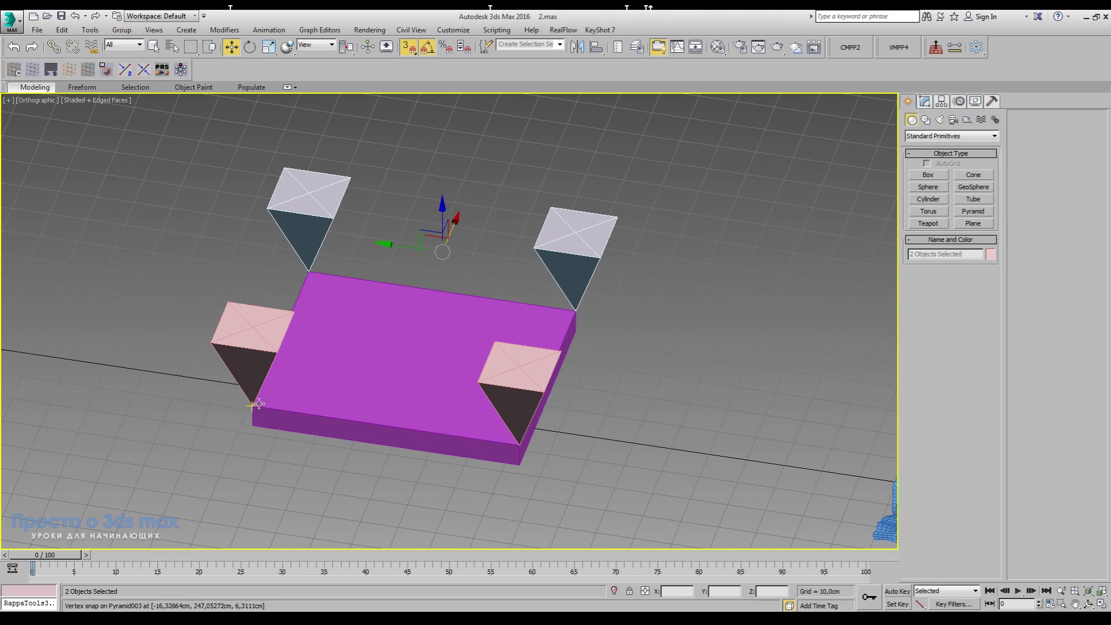
Step: With 3D Snap off, scale both new pyramid legs to 120% about their own pivot centres
scroll(441, 414, "down", 3)
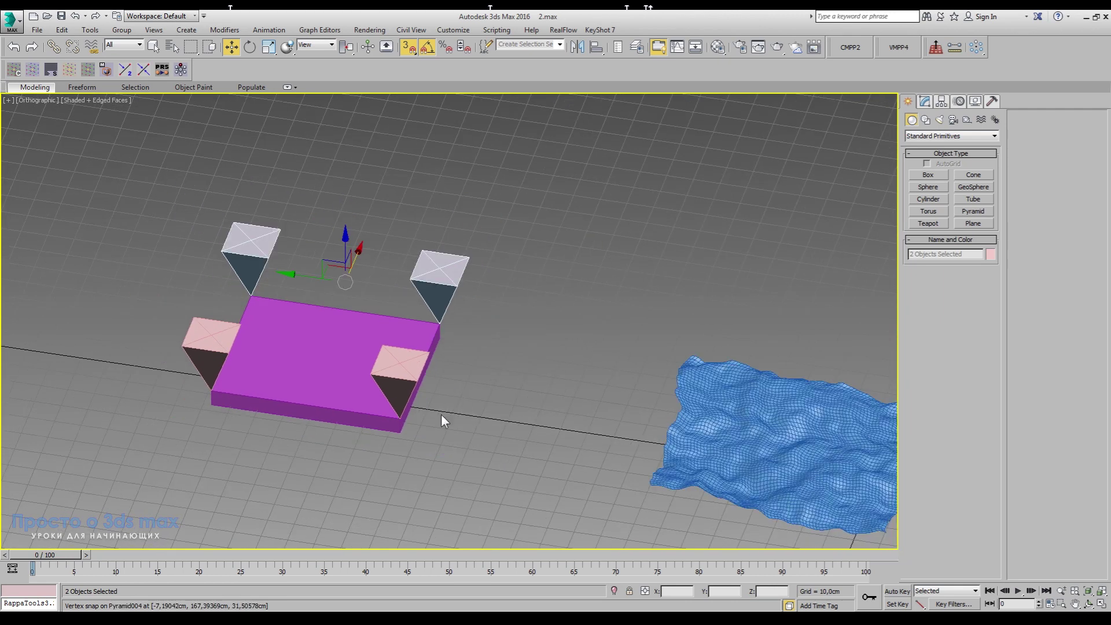
left_click(409, 49)
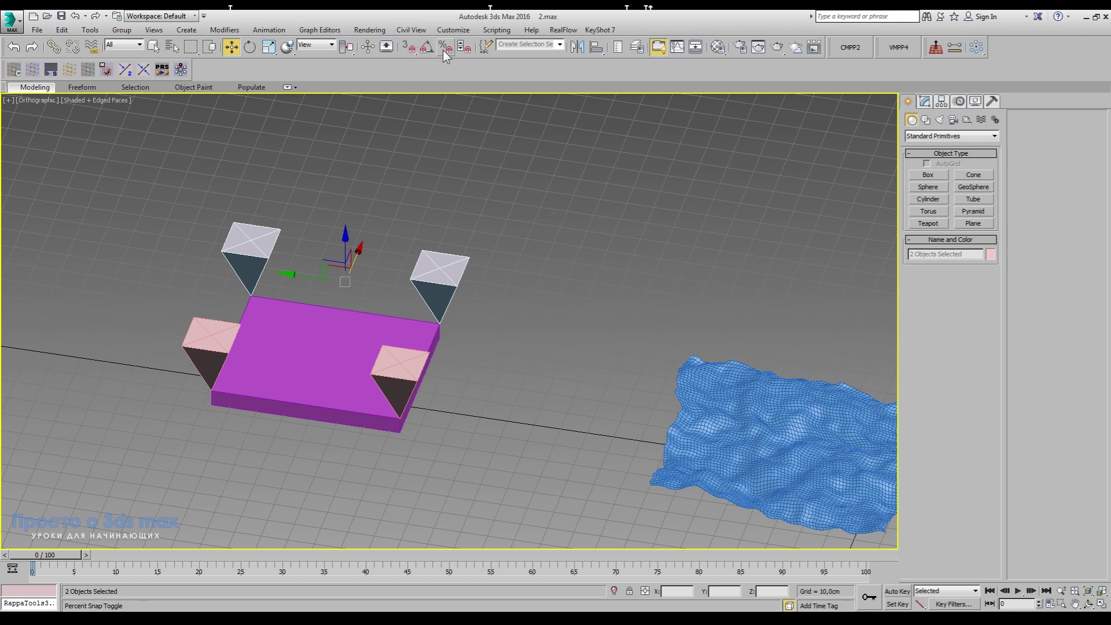
right_click(269, 47)
left_click_drag(477, 371, 701, 113)
type("110")
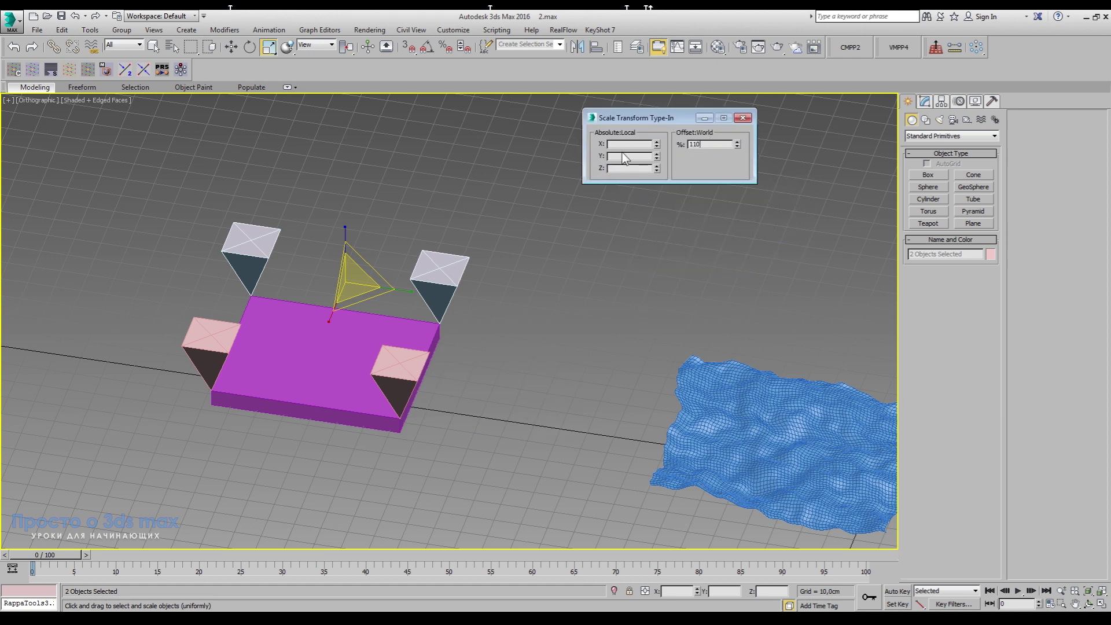
key("Return")
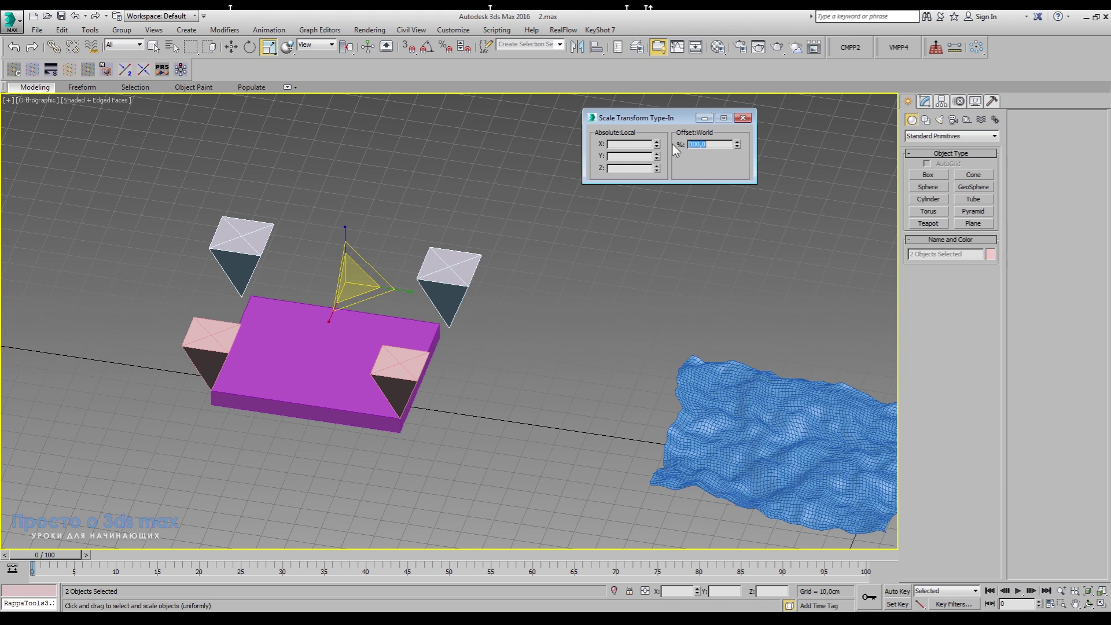
left_click(14, 46)
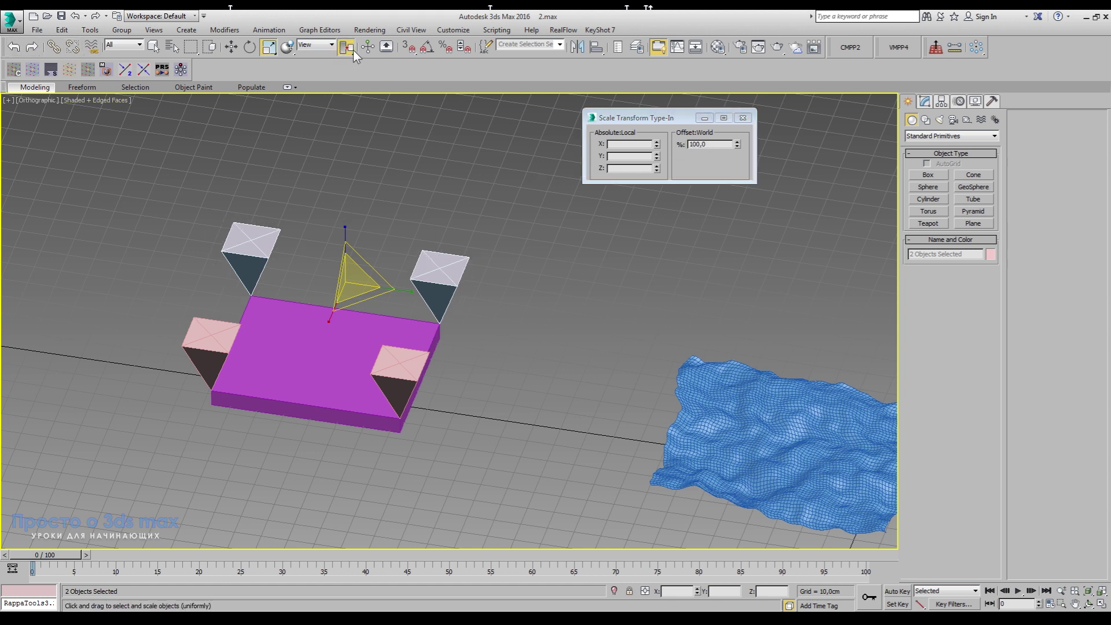
left_click_drag(353, 49, 352, 61)
left_click_drag(345, 52, 346, 60)
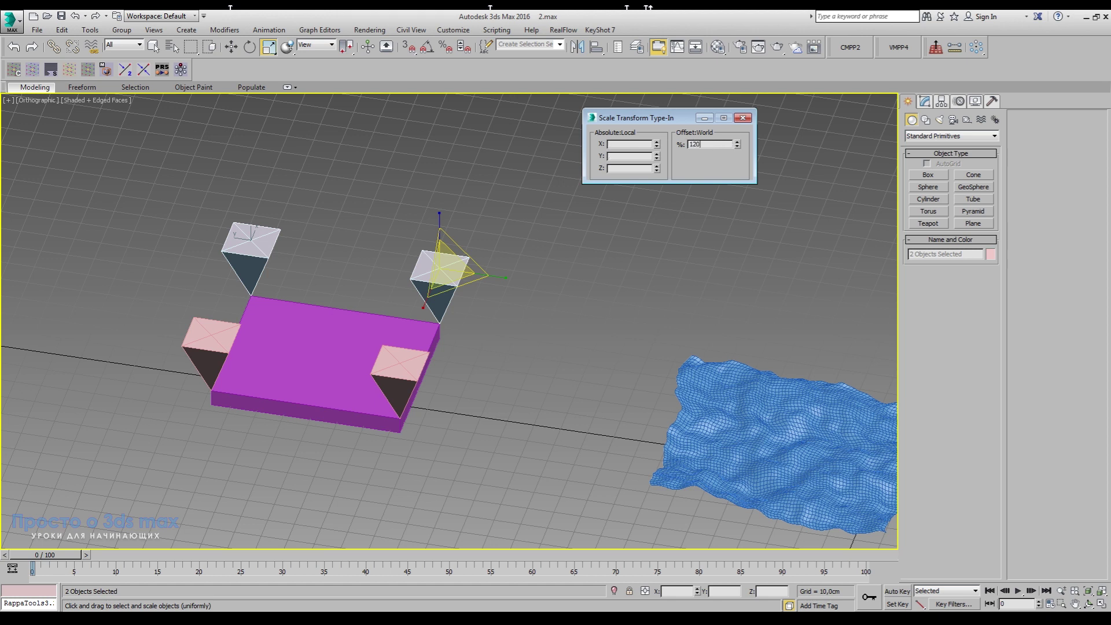
key("Return")
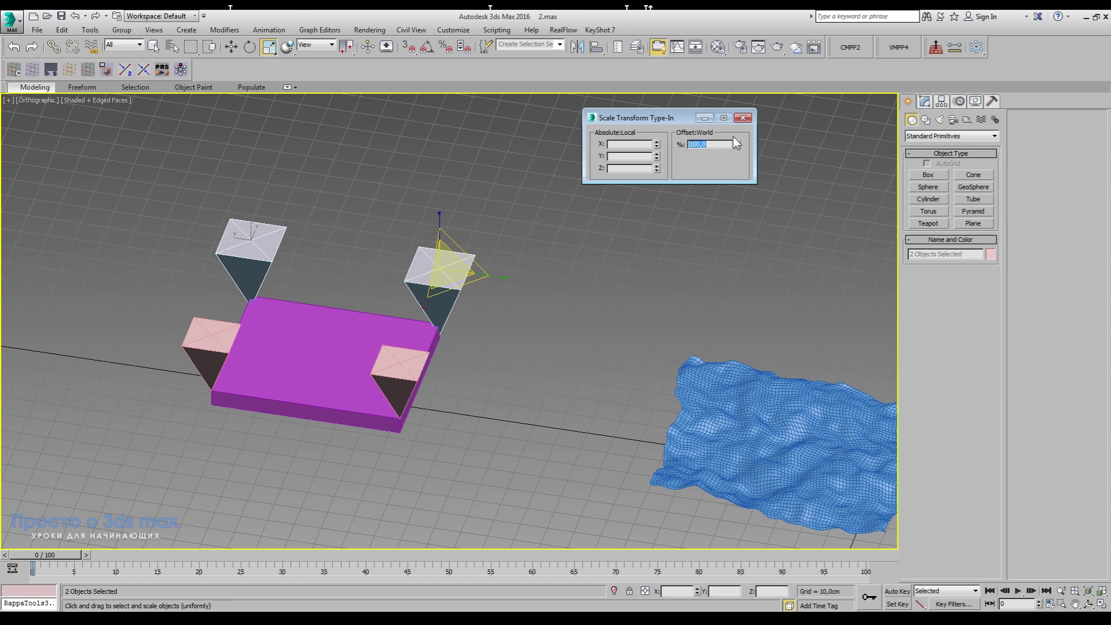
left_click(743, 117)
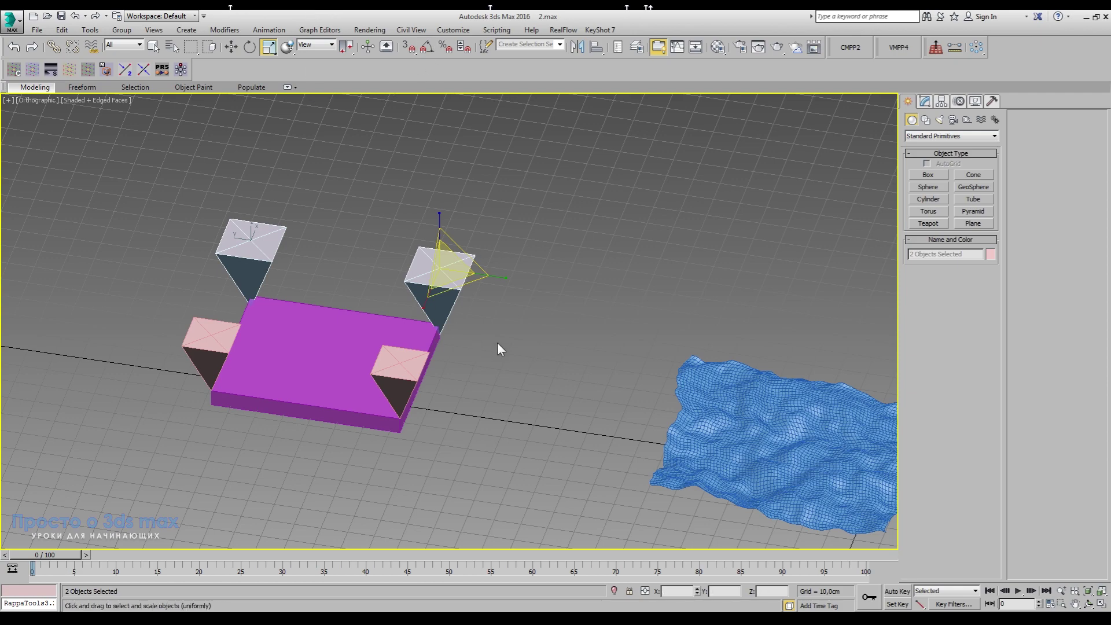
Step: Shrink the two enlarged pyramids slightly, then bring up the Hierarchy panel's Pivot settings
mouse_move(498, 342)
middle_mouse_down("alt")
mouse_move(481, 355)
mouse_move(424, 331)
mouse_move(511, 335)
middle_mouse_up("alt")
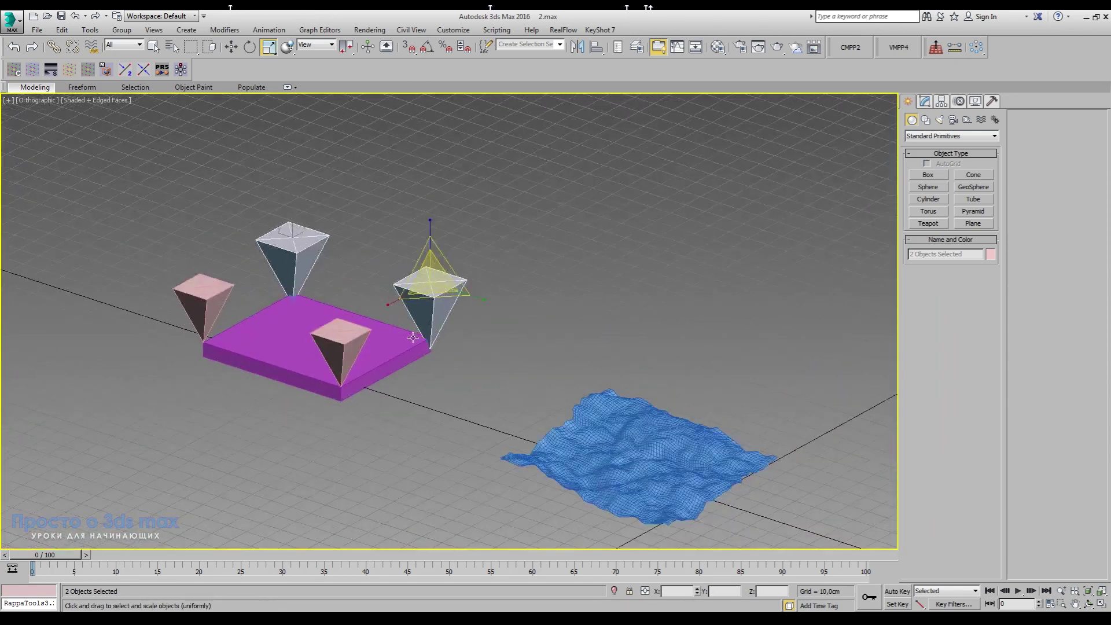
scroll(436, 351, "up", 5)
scroll(450, 360, "down", 2)
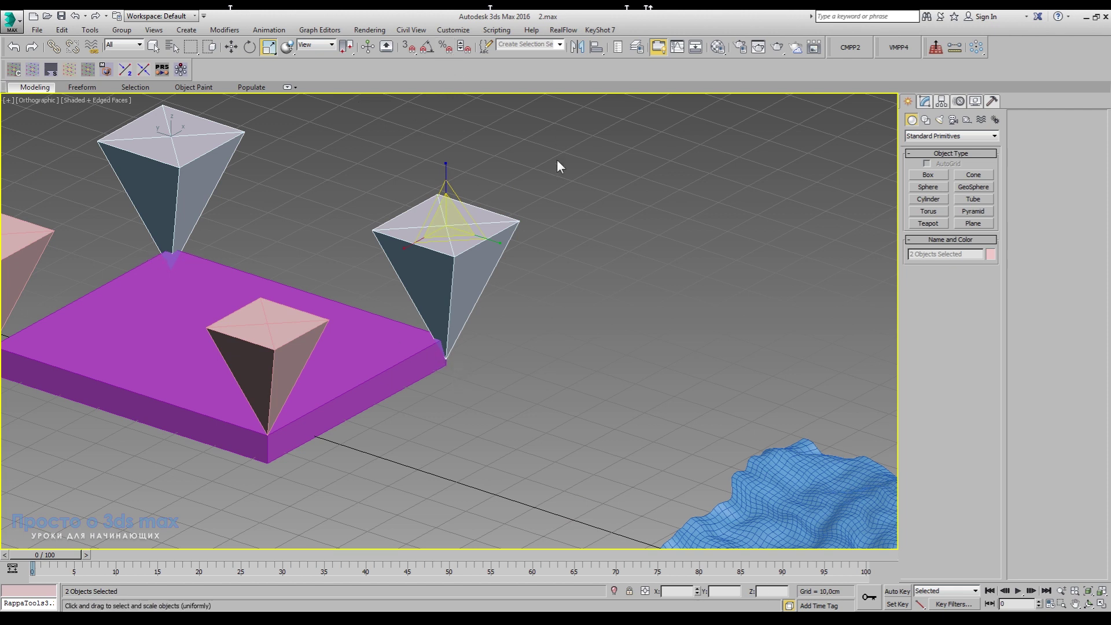
left_click_drag(575, 199, 578, 208)
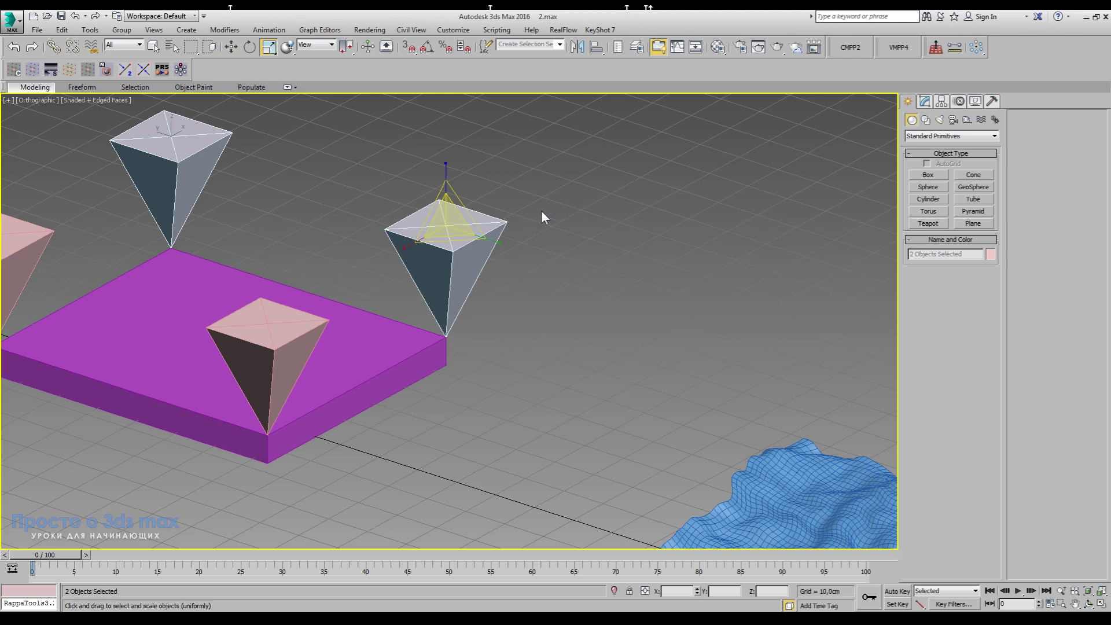
left_click(236, 51)
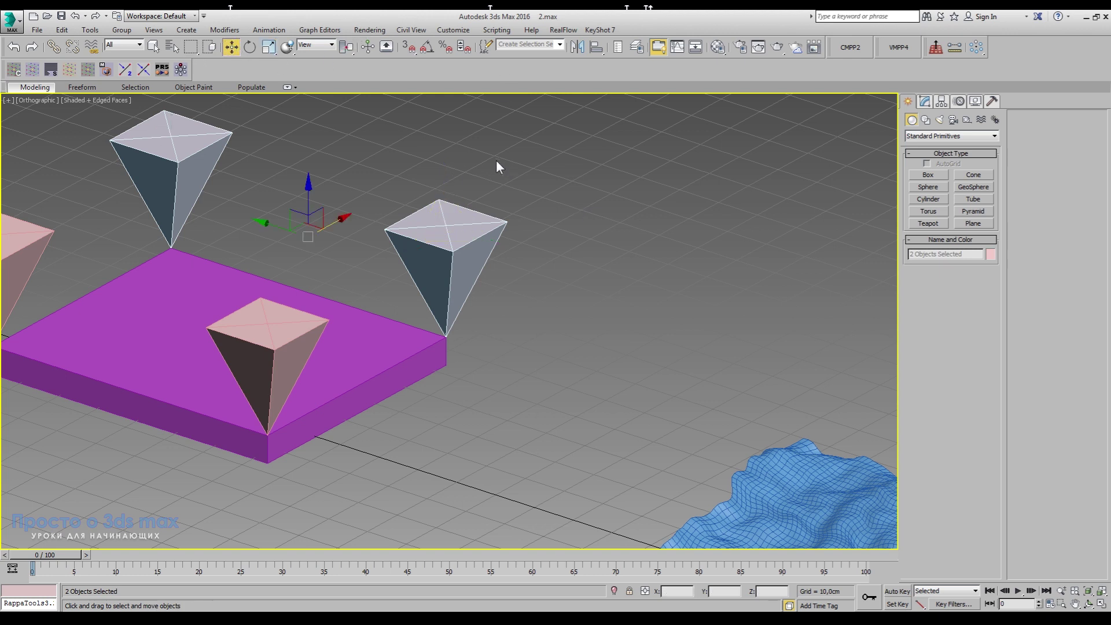
left_click(942, 102)
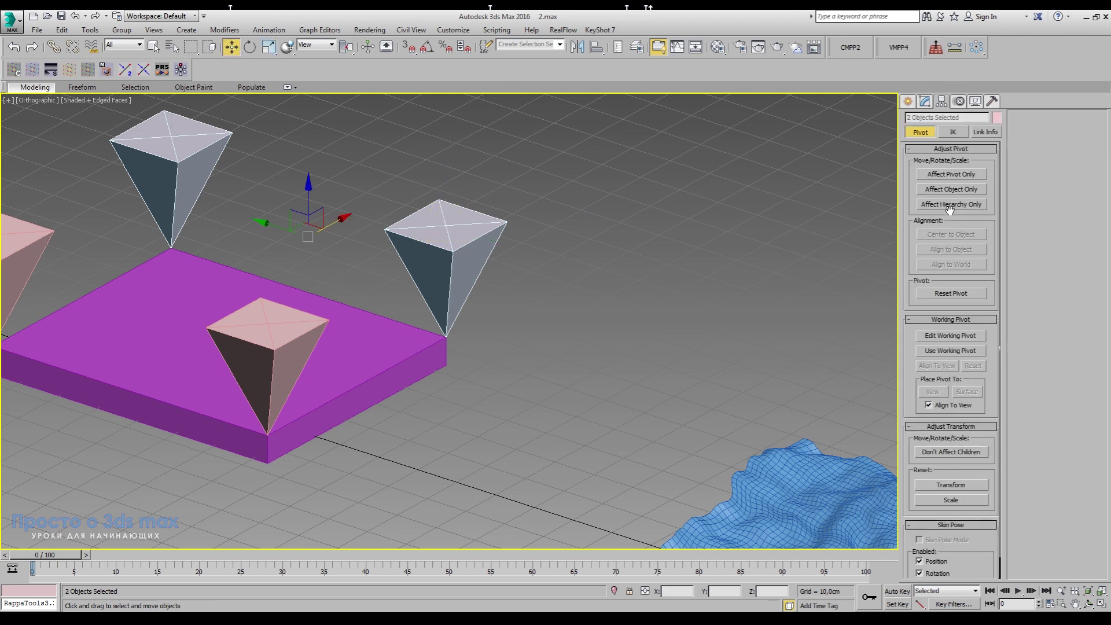
Step: Snap the right pyramid's pivot down to its tip at the slab corner
left_click(947, 176)
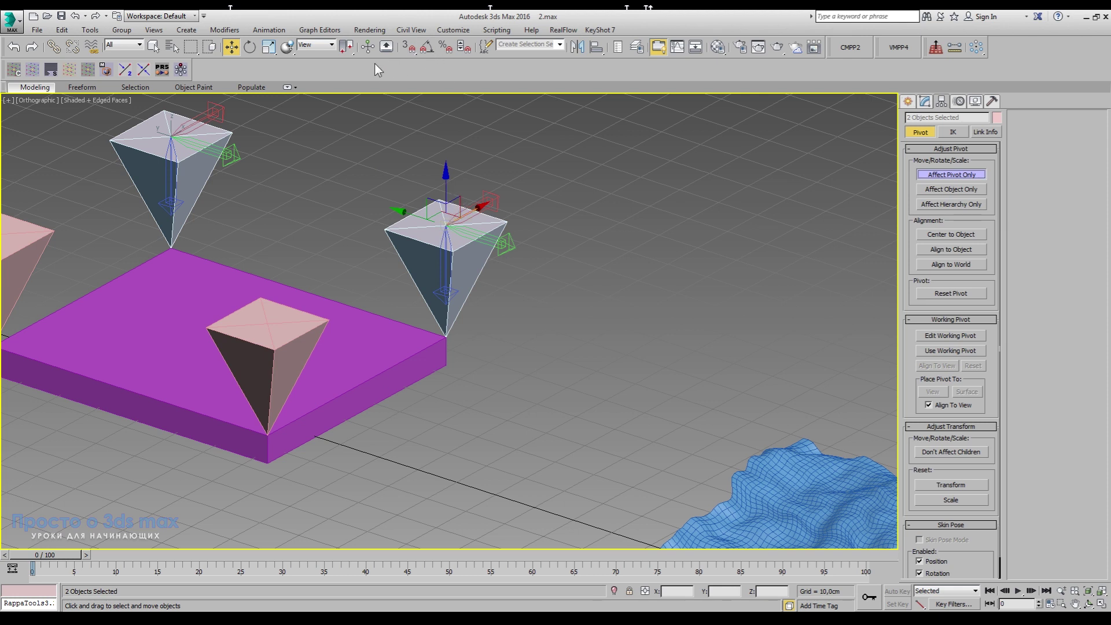
left_click(407, 46)
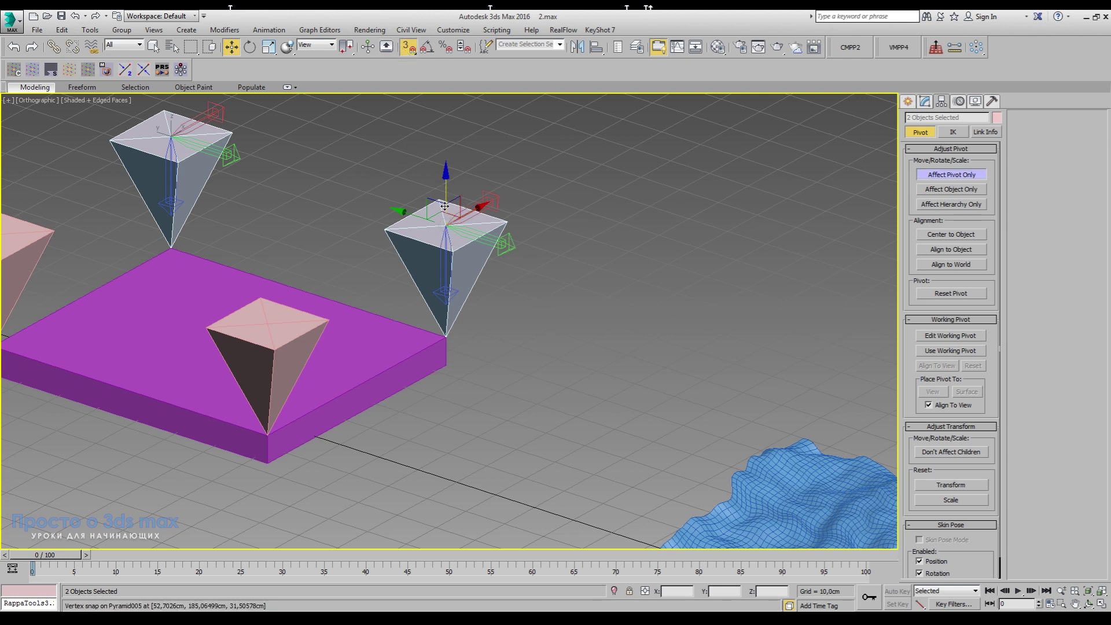
left_click(444, 228)
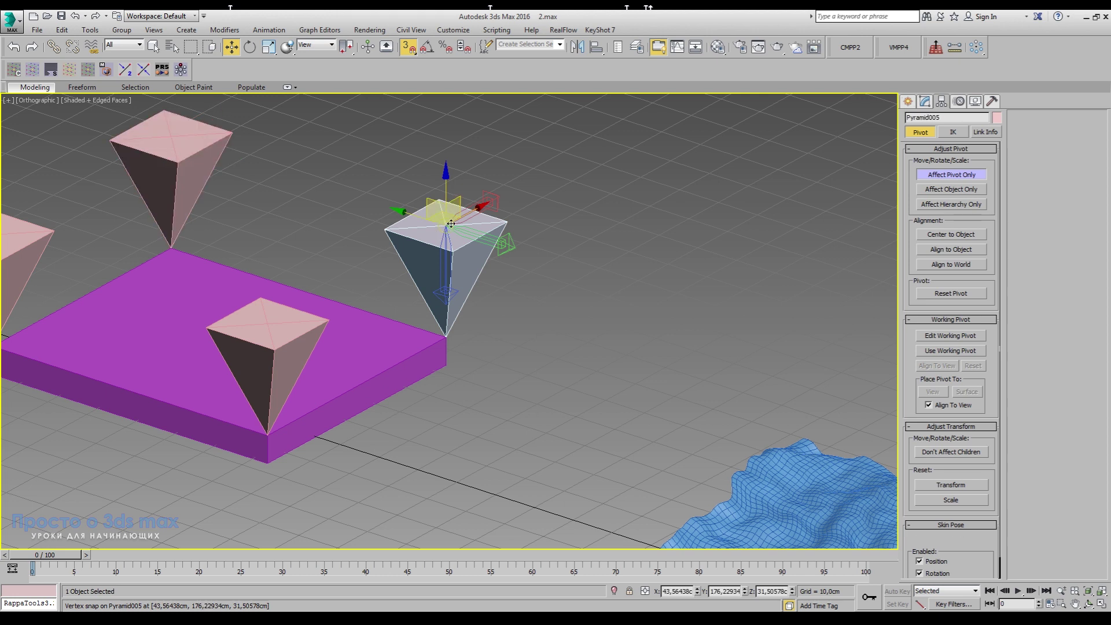
left_click_drag(444, 227, 445, 339)
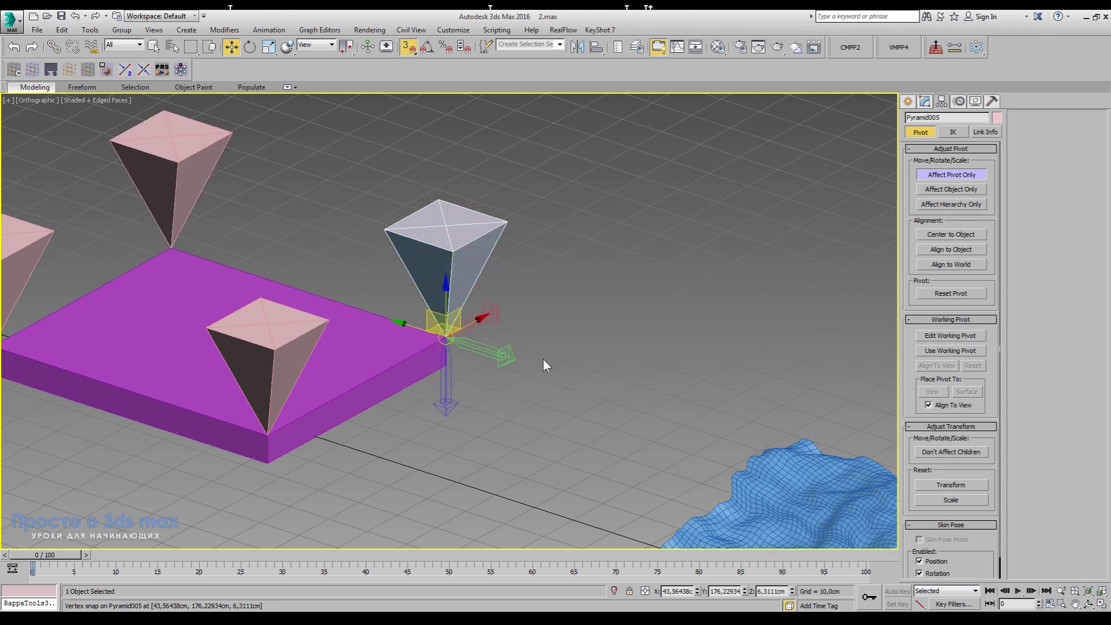
left_click(176, 137)
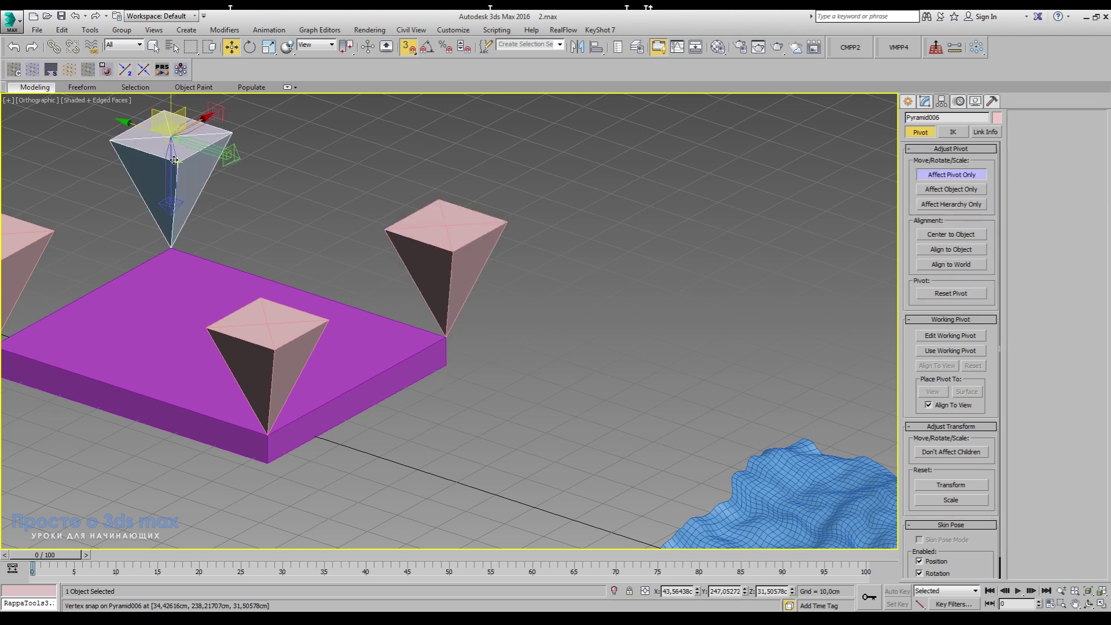
key("ctrl+z")
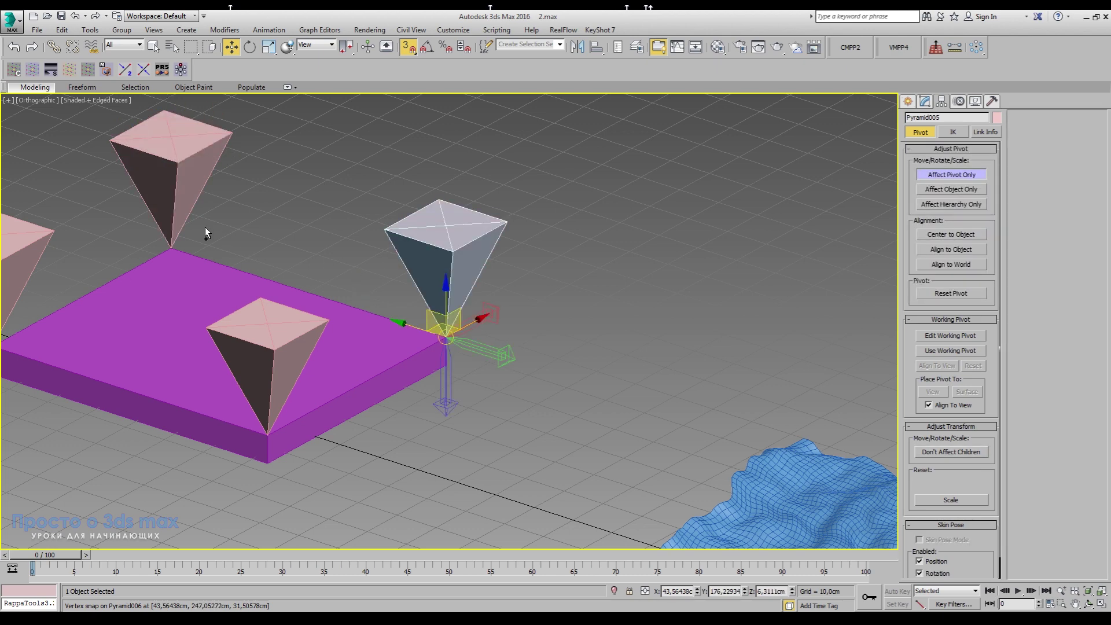
left_click(921, 174)
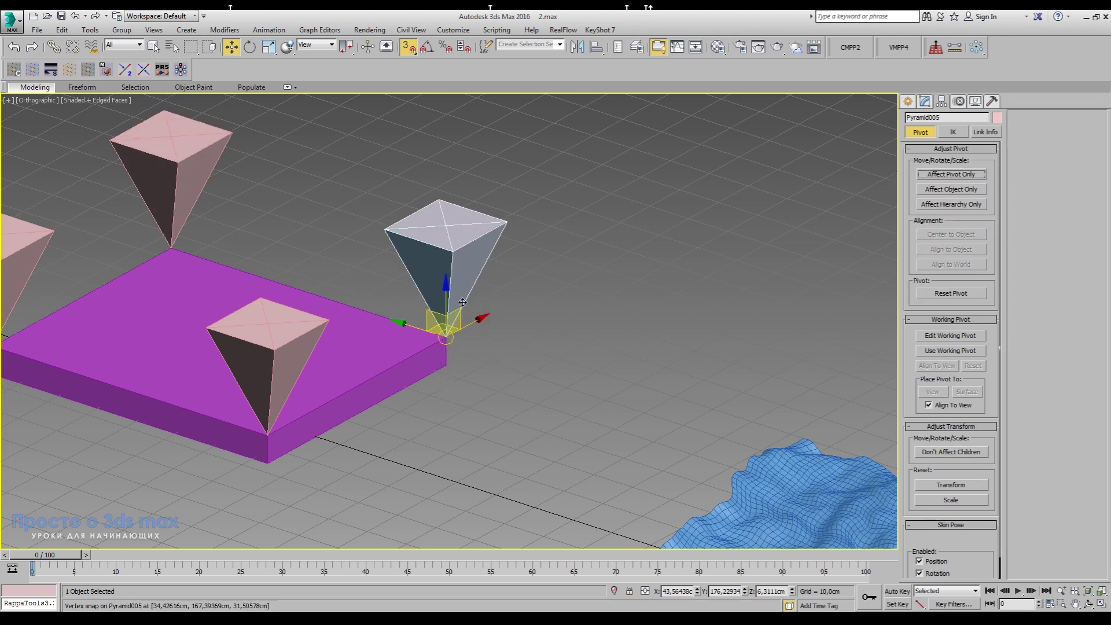
Step: Turn on Percent Snap with a 20% increment
right_click(445, 42)
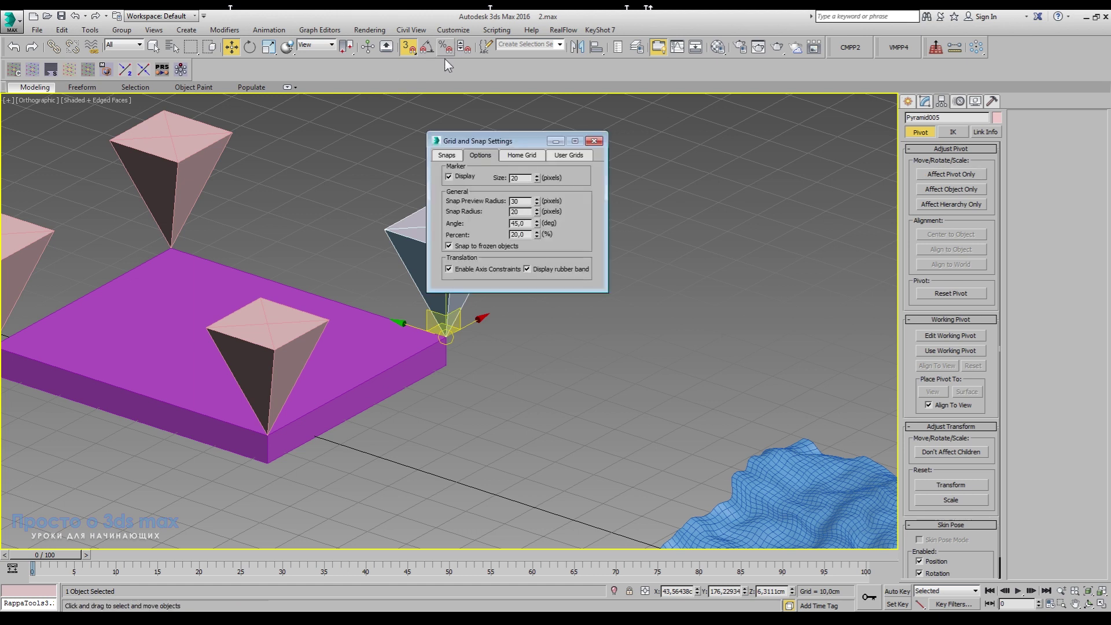
left_click(446, 47)
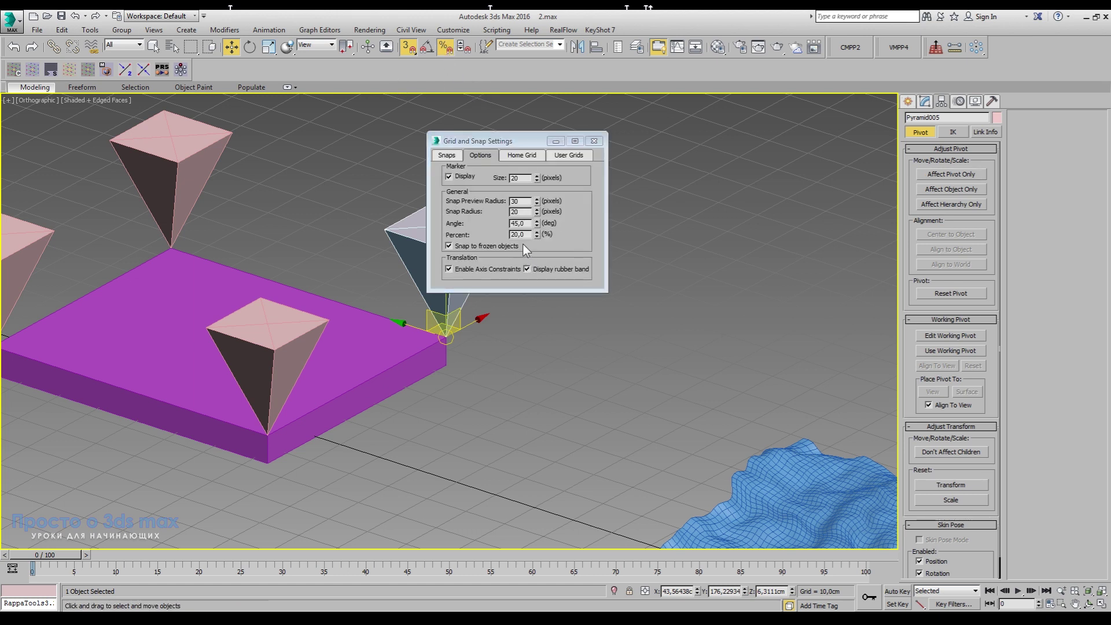
left_click(444, 260)
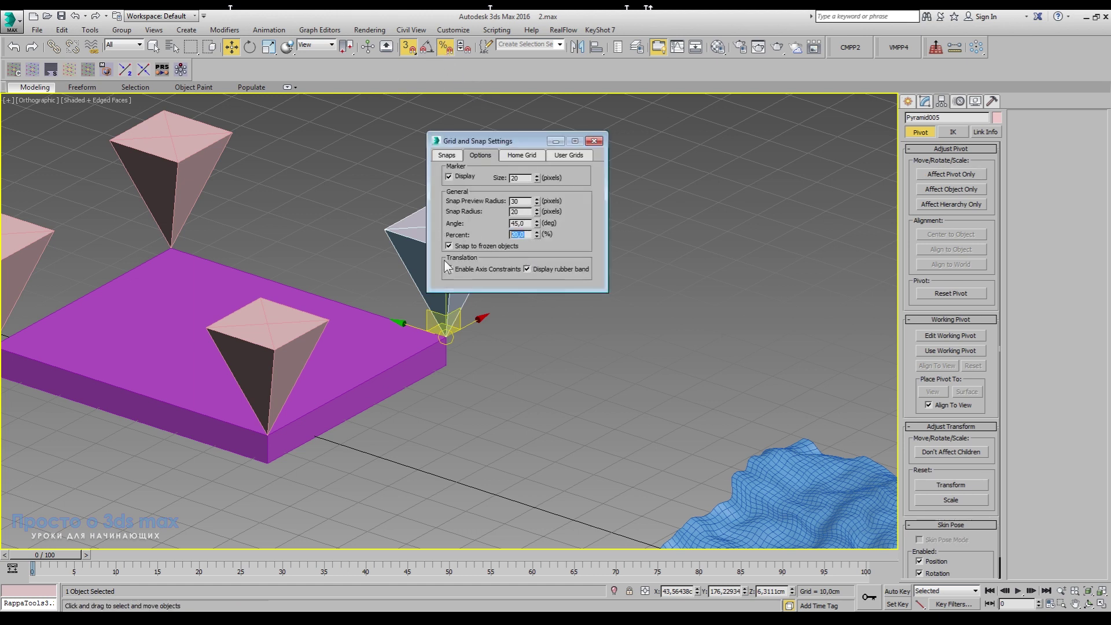
left_click(593, 141)
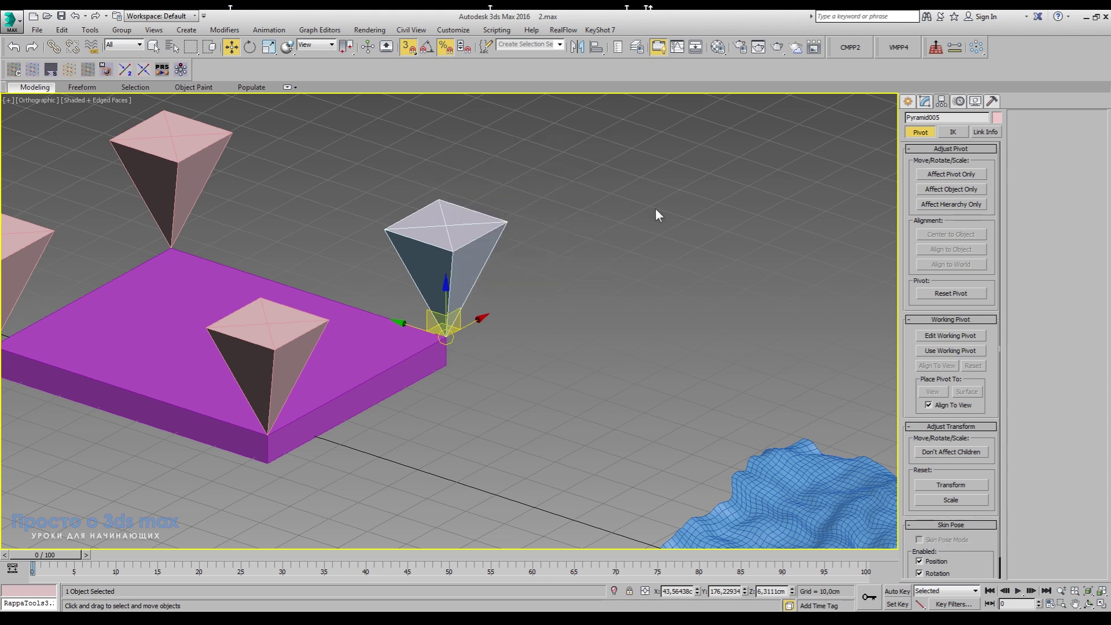
Step: Uniformly scale Pyramid005 with percent snapping, up to 180% then down to 160%
left_click(267, 51)
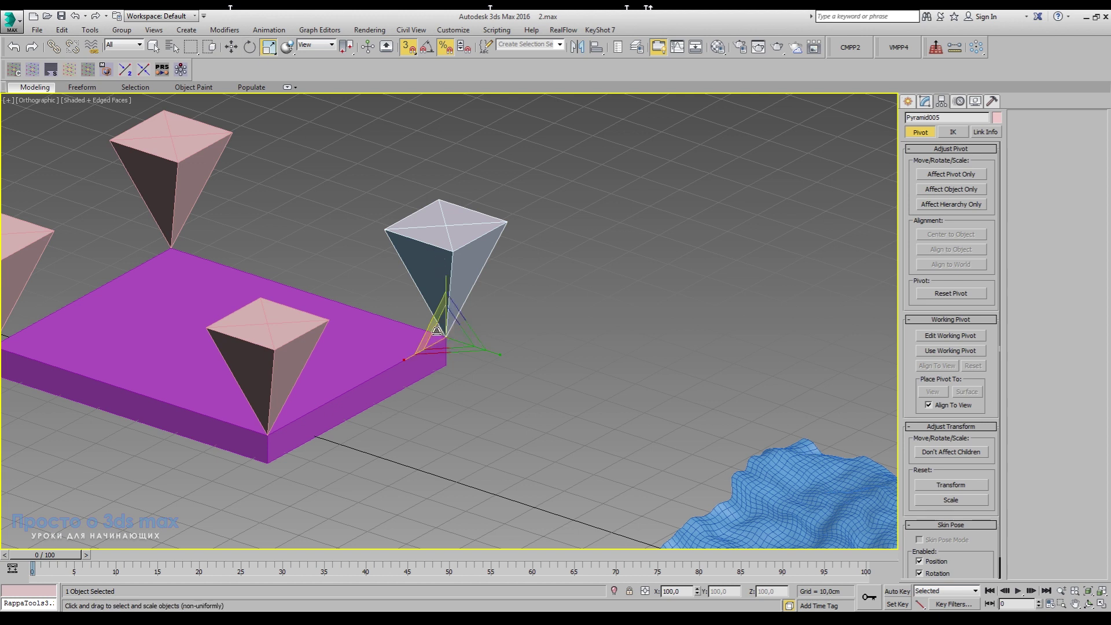
mouse_move(446, 337)
left_mouse_down()
mouse_move(453, 293)
mouse_move(452, 346)
mouse_move(466, 287)
left_mouse_up()
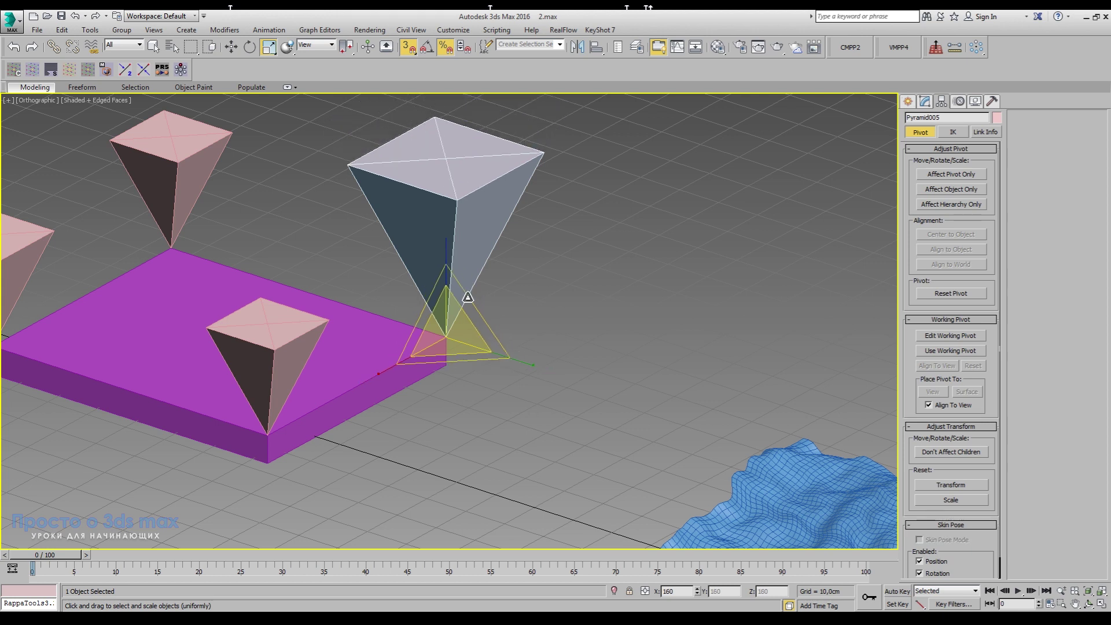
mouse_move(466, 287)
left_mouse_down()
mouse_move(466, 349)
mouse_move(462, 342)
left_mouse_up()
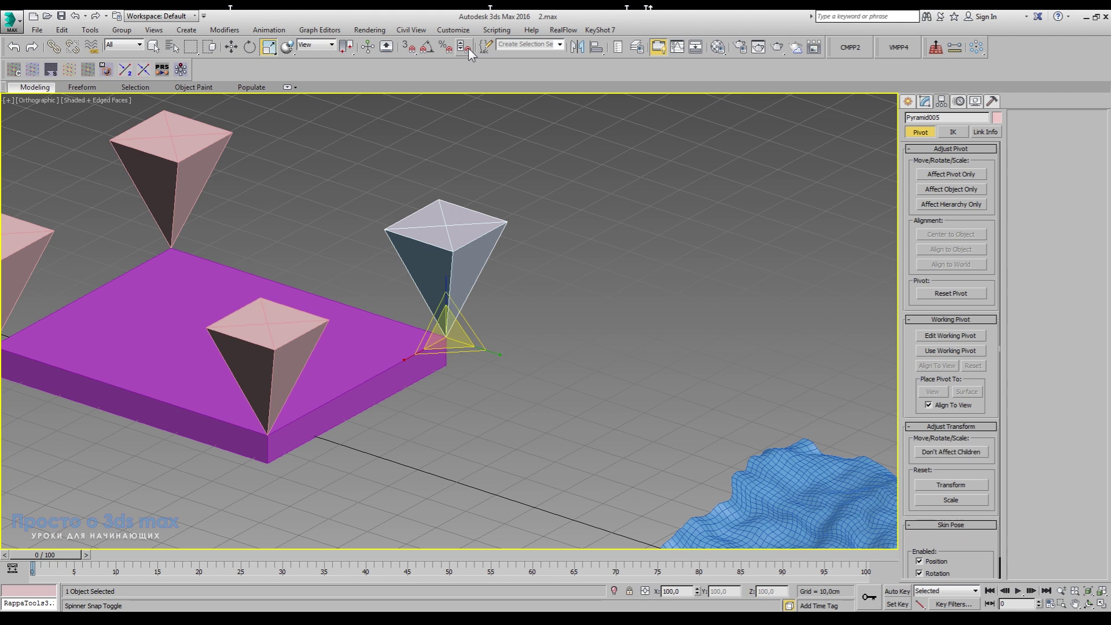
Step: Show Pyramid005's Move Transform Type-In values and keep spinner snap at 10
right_click(270, 51)
key("w")
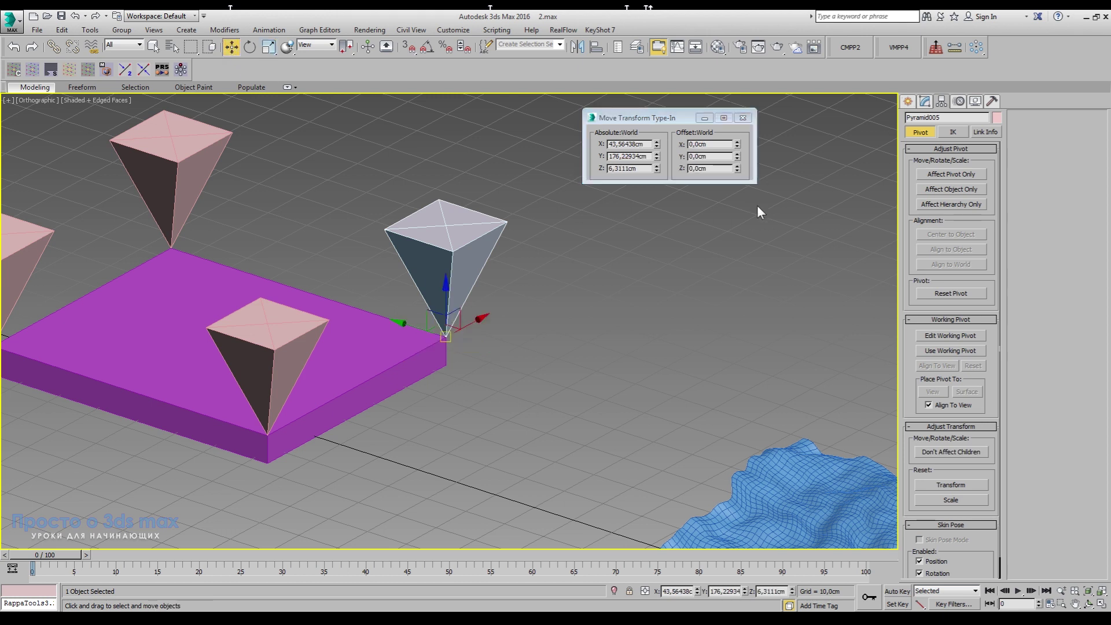
left_click_drag(676, 124, 669, 184)
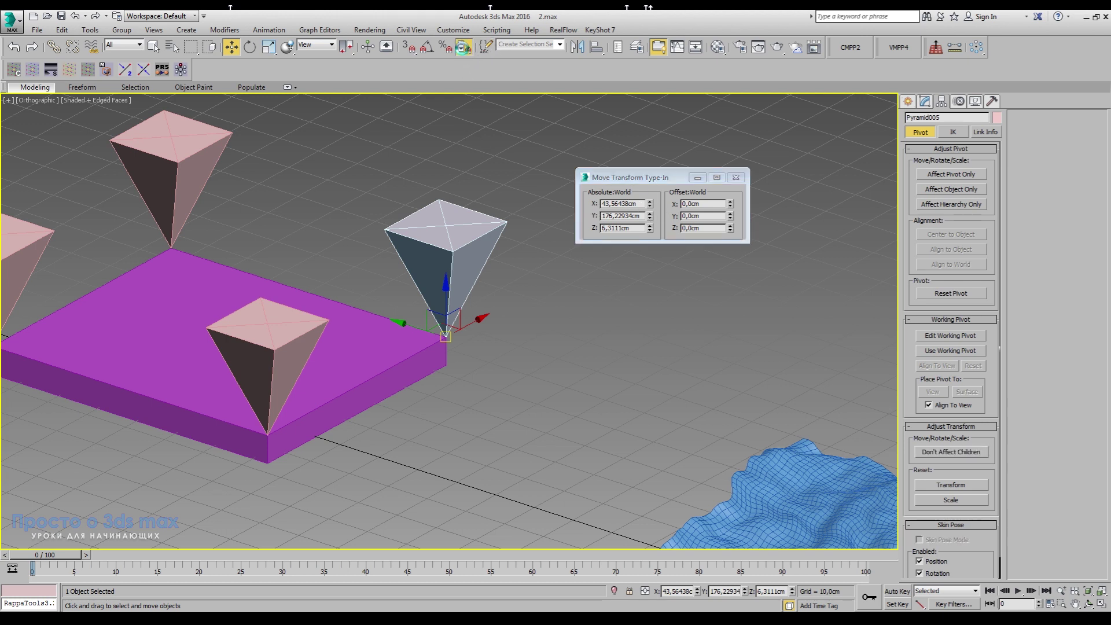
right_click(462, 47)
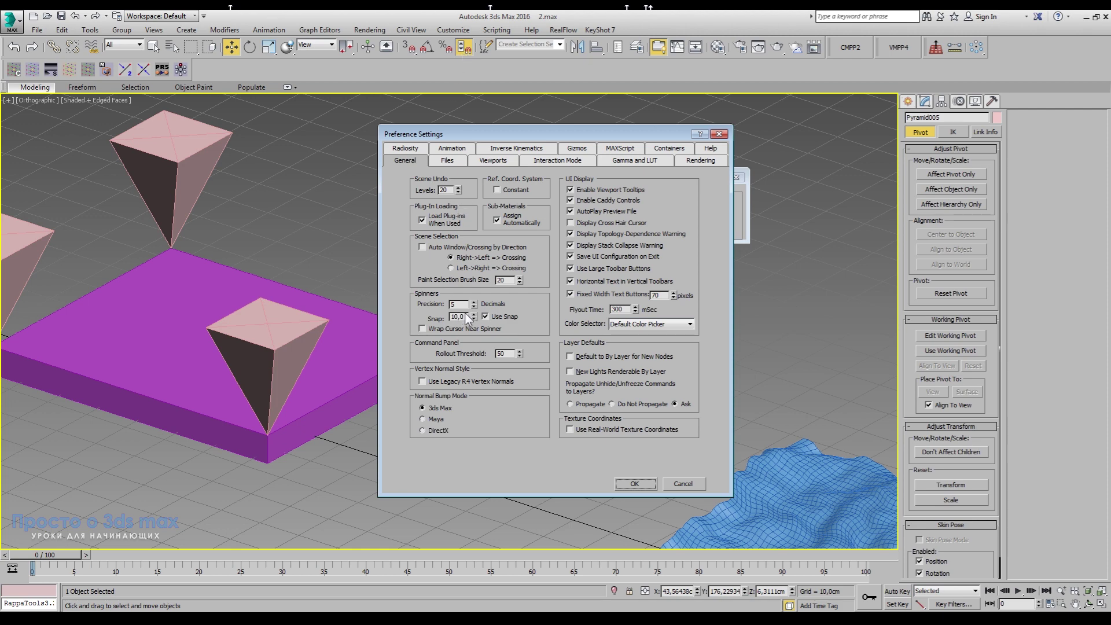
left_click(633, 483)
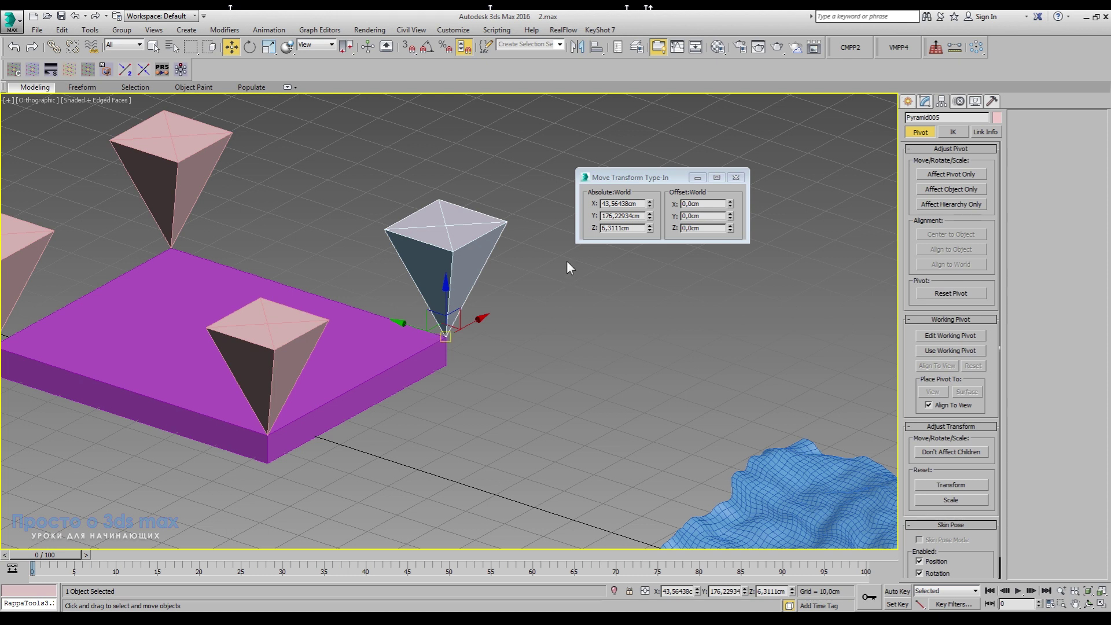
Step: Step Pyramid005 along X in 10 cm increments, then return it to X 43.56438 cm
left_click(650, 201)
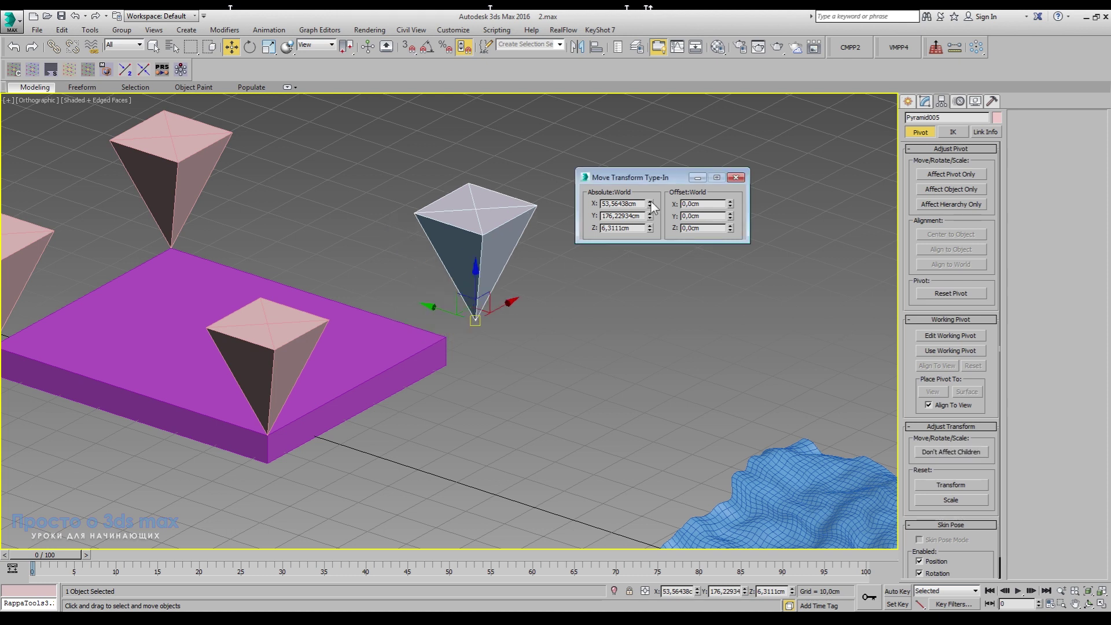
left_click(651, 202)
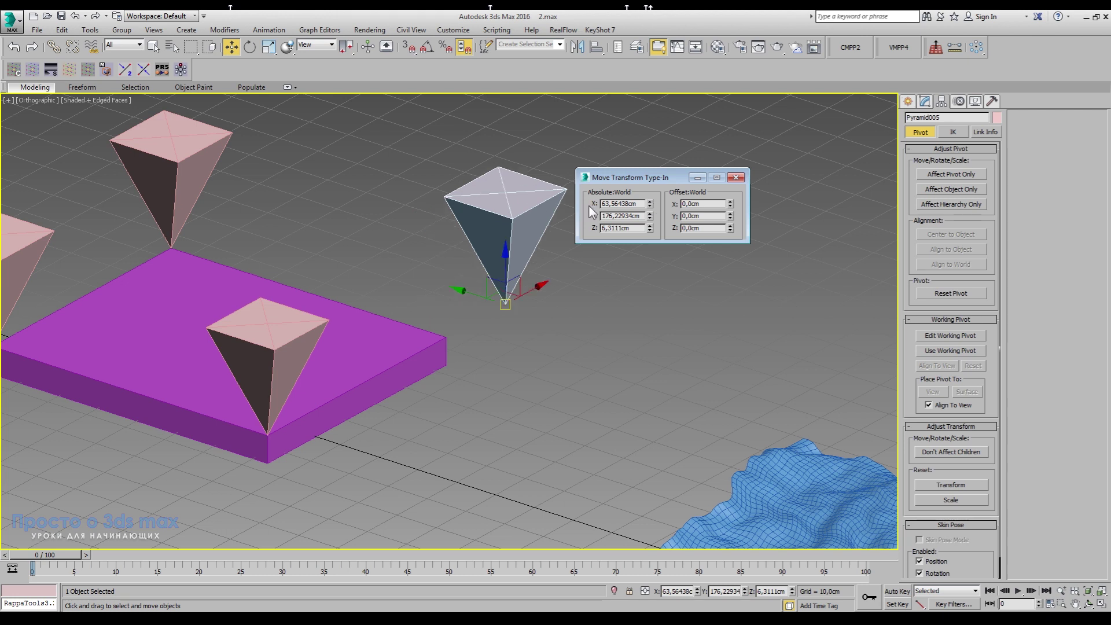
left_click(650, 201)
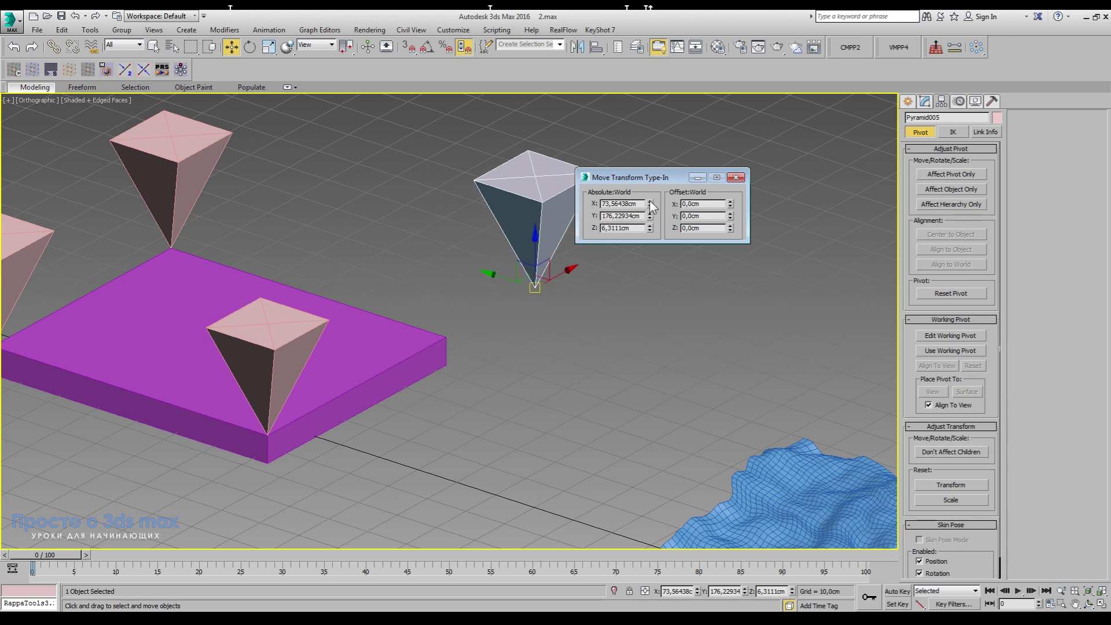
left_click(651, 202)
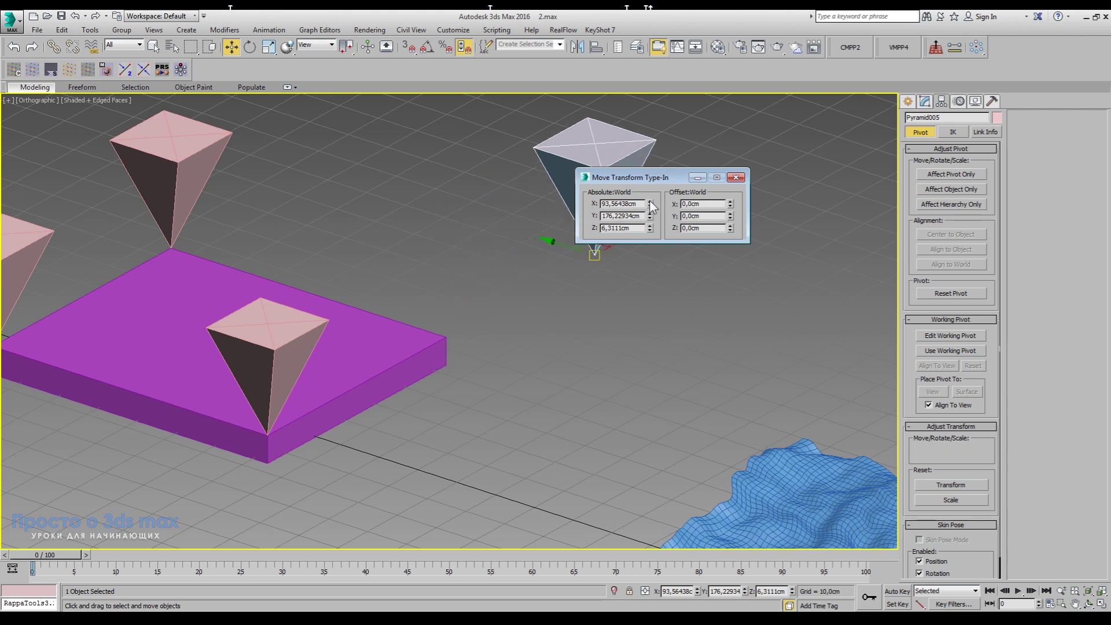
left_click(650, 202)
left_click(650, 206)
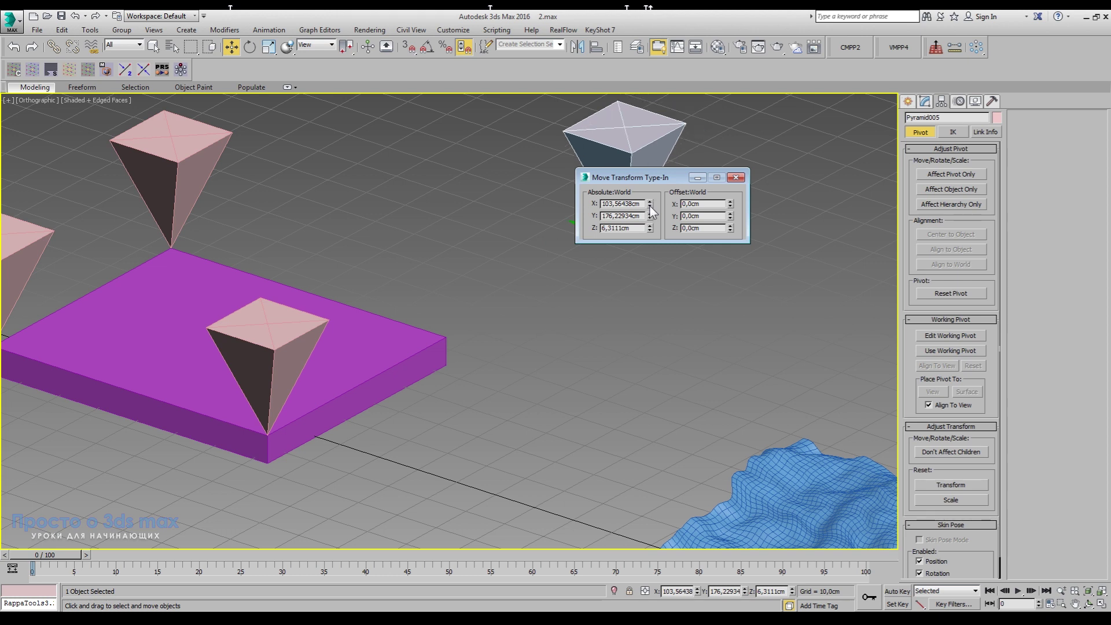
left_click(650, 206)
left_click(651, 206)
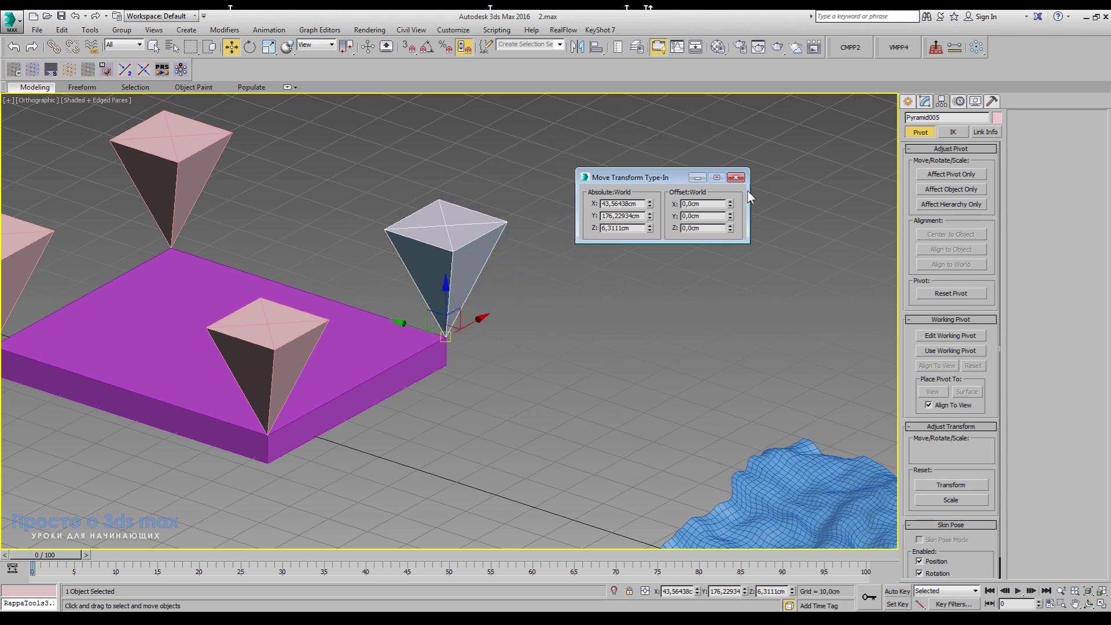
left_click(736, 178)
Step: Frame the wavy blue mesh and turn on 3D vertex snapping
scroll(550, 436, "down", 5)
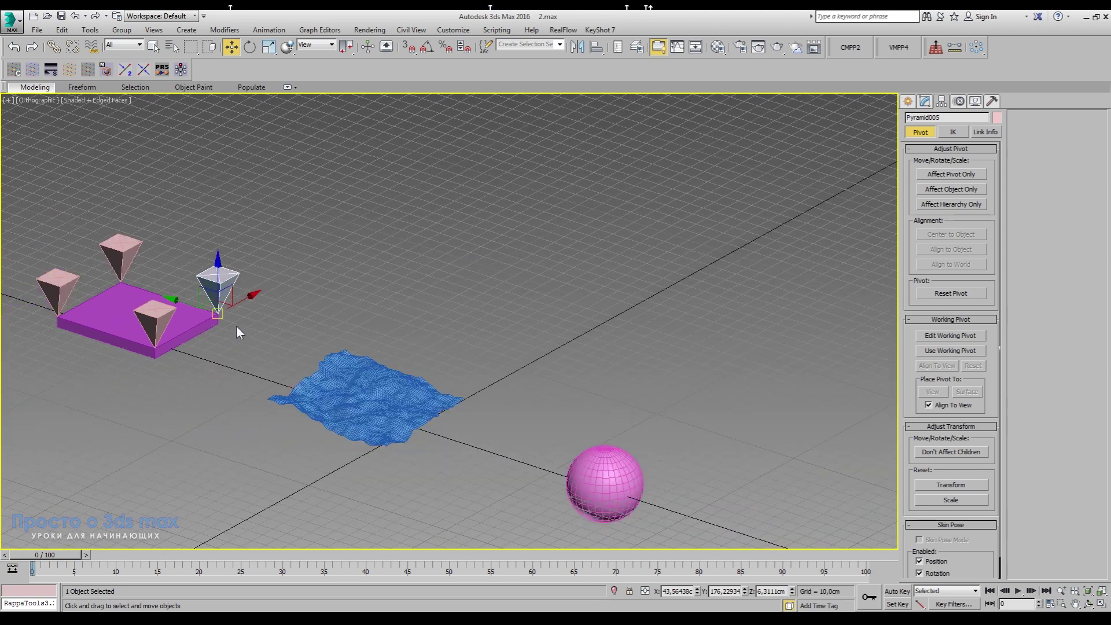
middle_click_drag(236, 325, 419, 429, "alt")
scroll(455, 305, "up", 5)
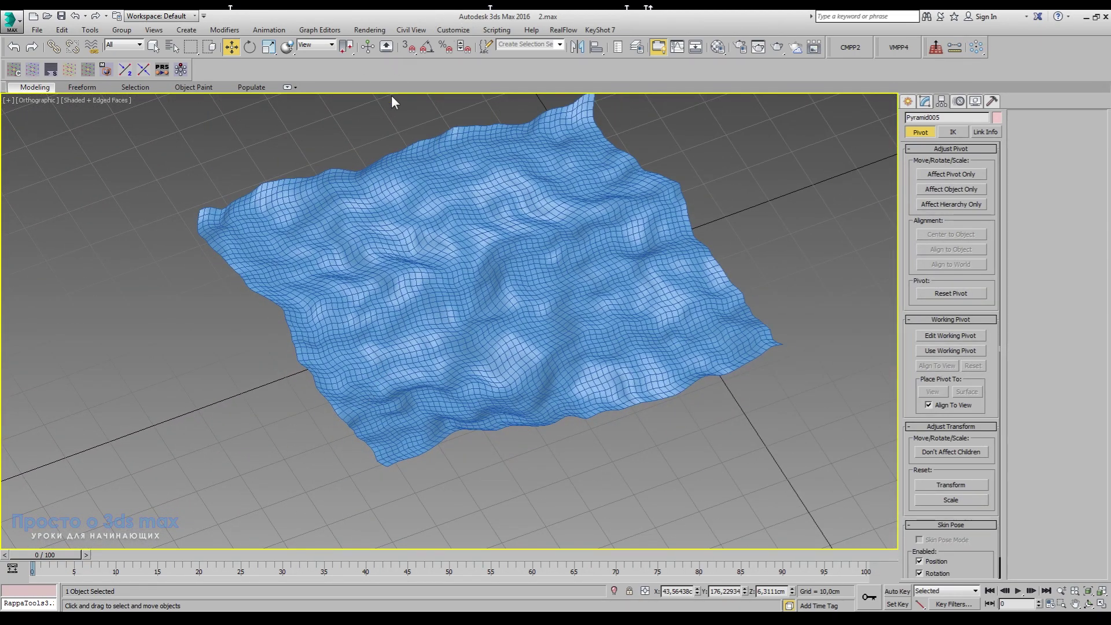
left_click(408, 47)
scroll(428, 372, "down", 3)
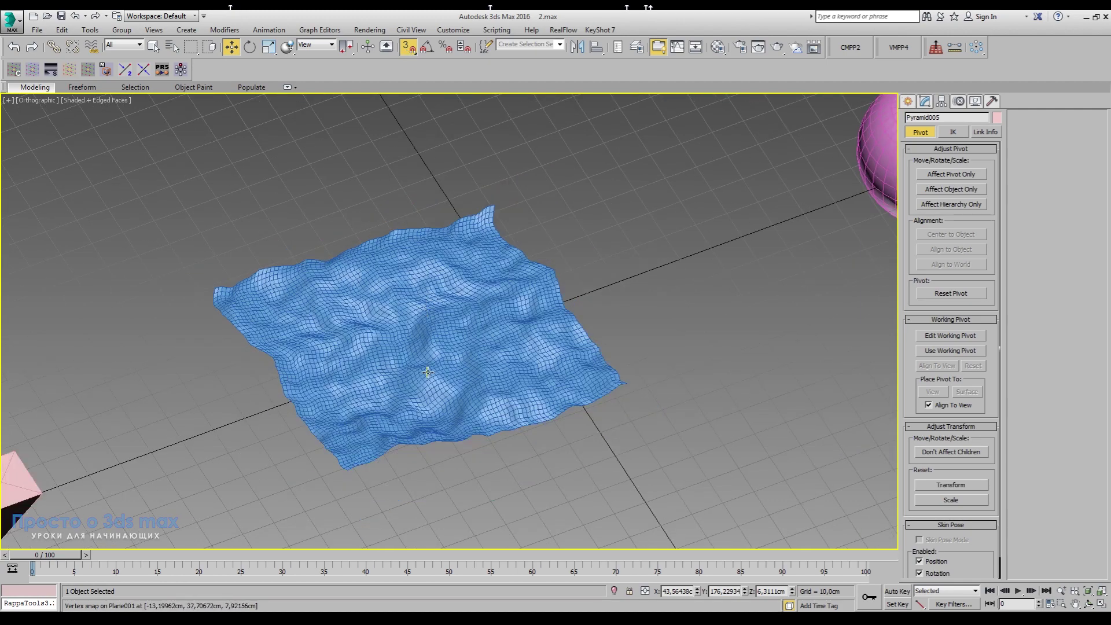
mouse_move(428, 372)
middle_mouse_down("alt")
mouse_move(466, 372)
mouse_move(432, 348)
mouse_move(479, 372)
mouse_move(384, 333)
middle_mouse_up("alt")
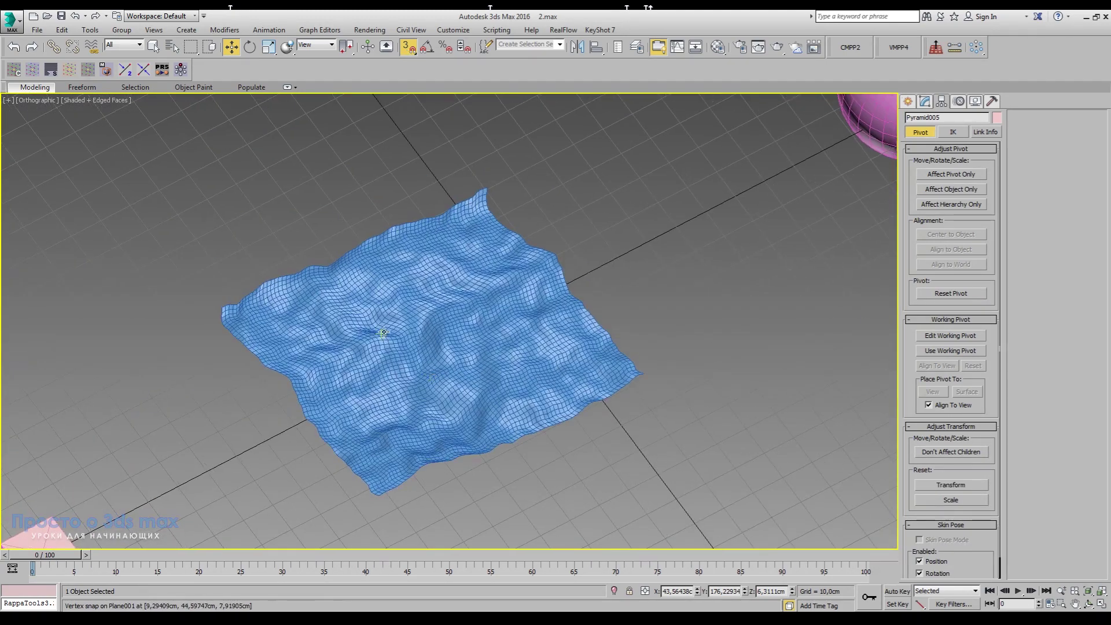
scroll(393, 332, "up", 2)
Step: Start the Line spline tool and zoom in on the wavy mesh
left_click(909, 102)
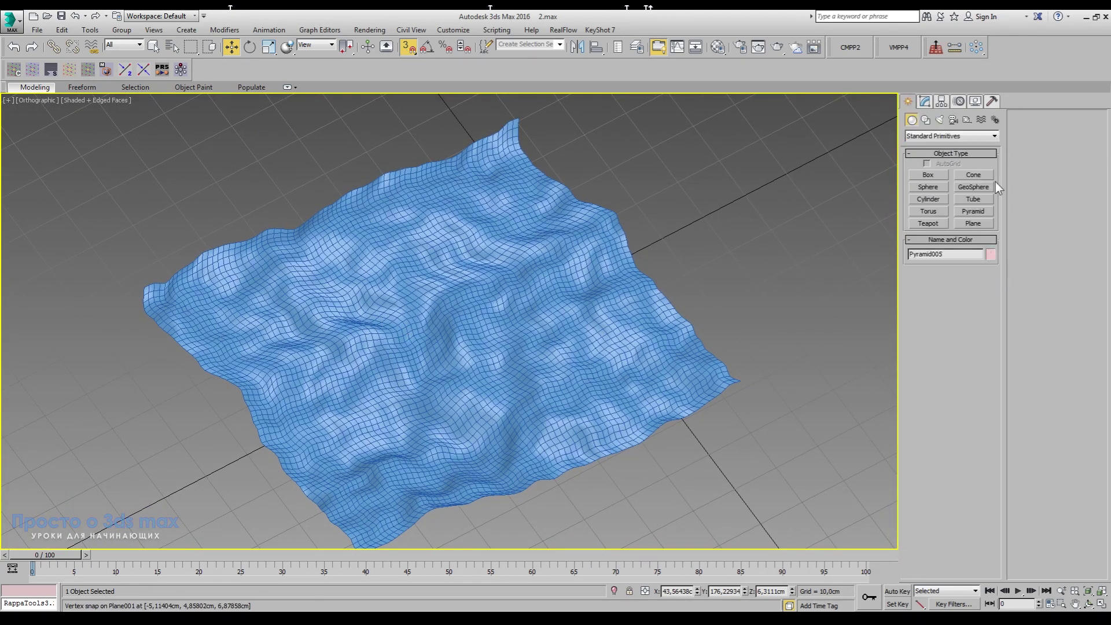
left_click(926, 121)
left_click(924, 190)
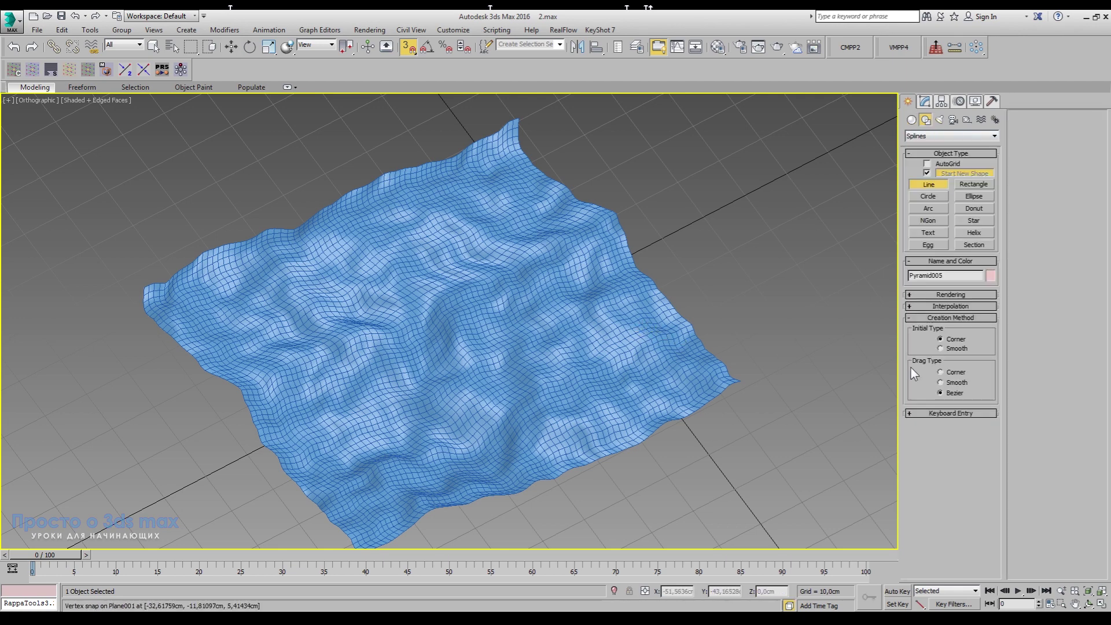
middle_click_drag(737, 345, 711, 330)
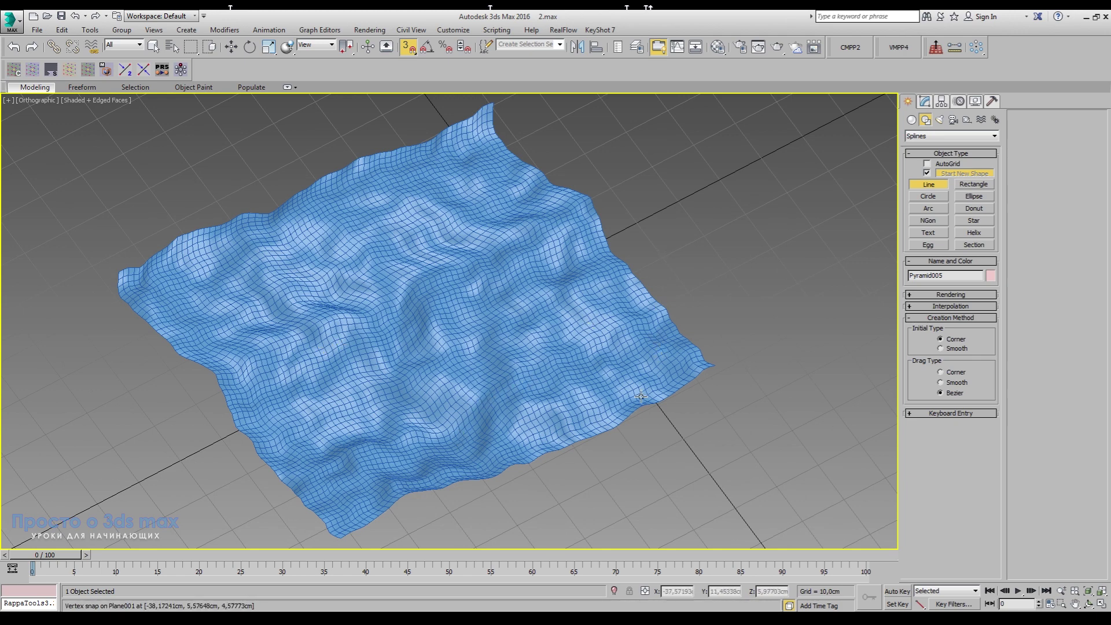
scroll(491, 436, "down", 3)
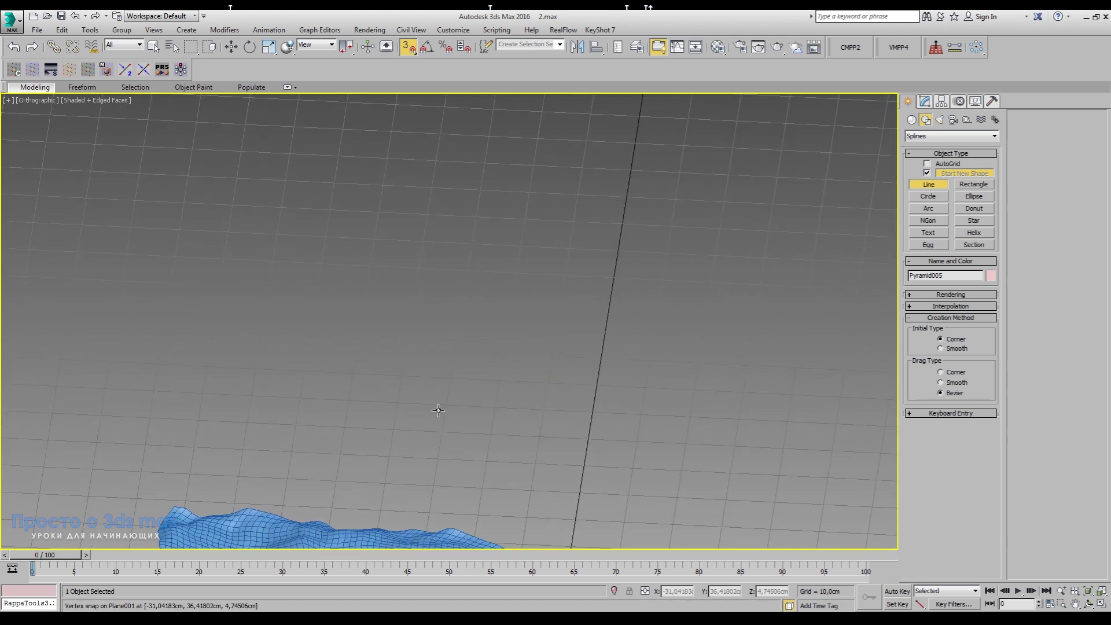
scroll(450, 260, "up", 2)
scroll(461, 247, "up", 3)
scroll(460, 247, "up", 2)
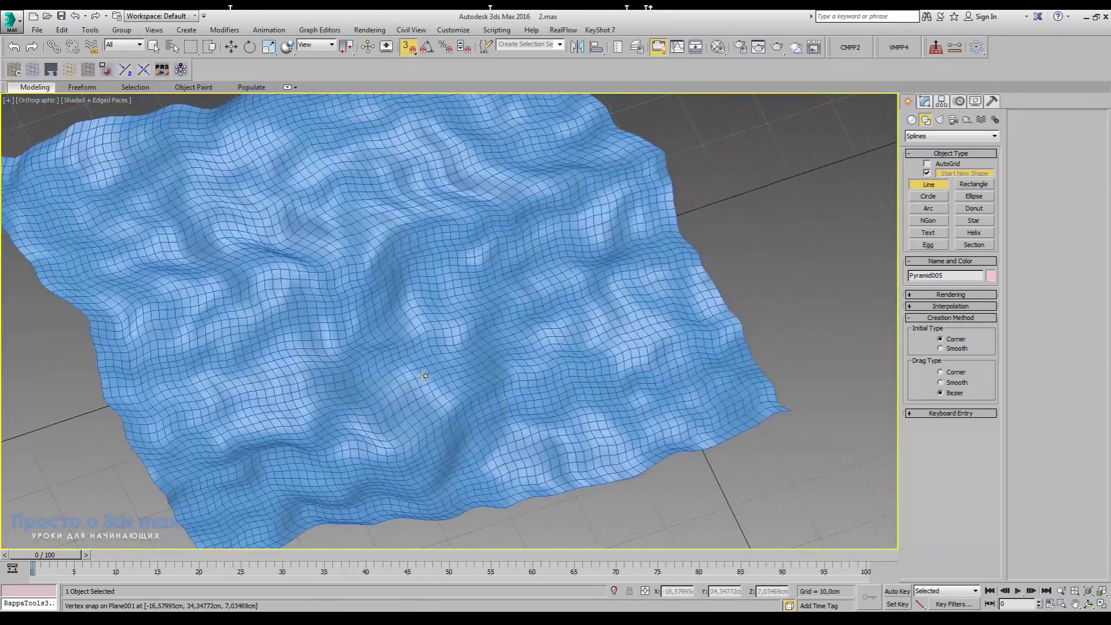
scroll(578, 290, "up", 2)
scroll(712, 334, "up", 2)
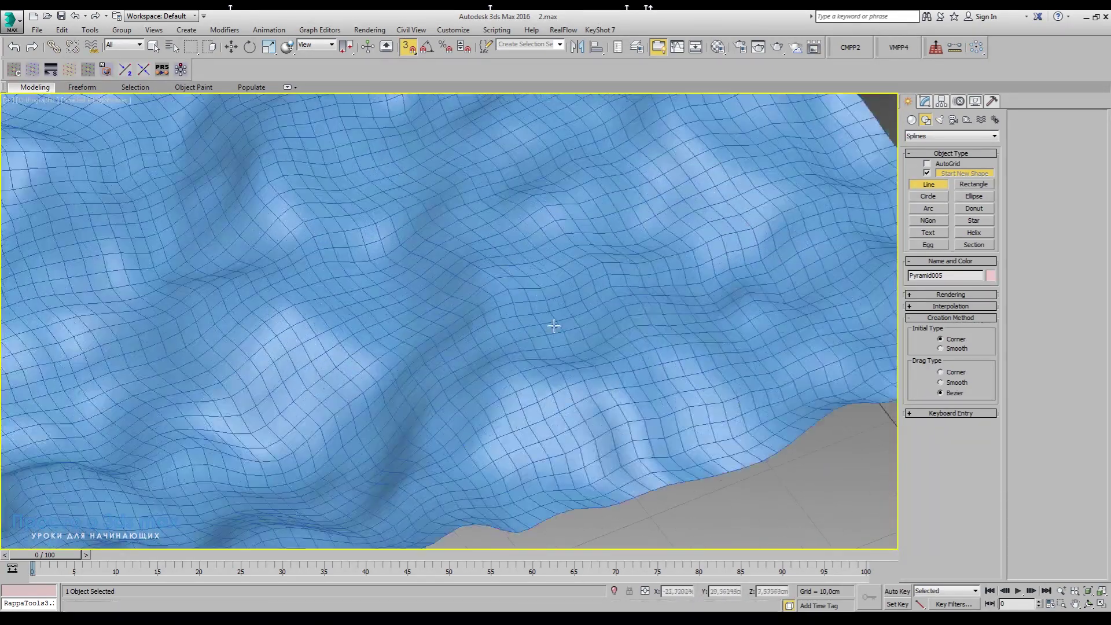
Step: Draw a seven-vertex zigzag line snapped to the mesh vertices and bring up its modify settings
left_click(717, 342)
left_click(703, 342)
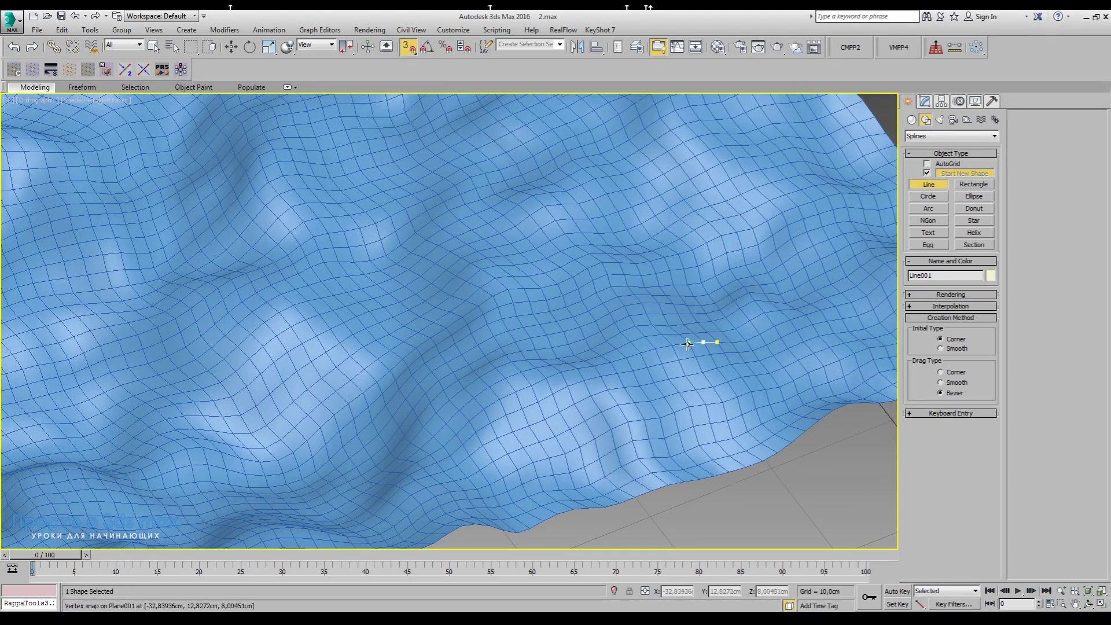
left_click(671, 344)
scroll(675, 342, "up", 2)
left_click(648, 327)
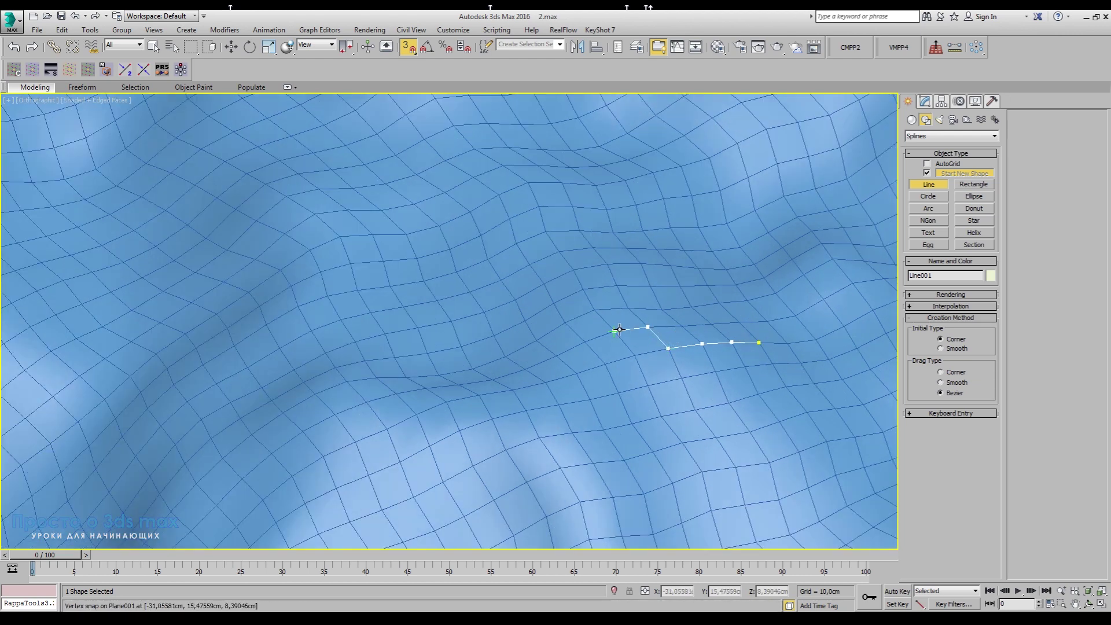
left_click(615, 331)
left_click(585, 341)
left_click(561, 326)
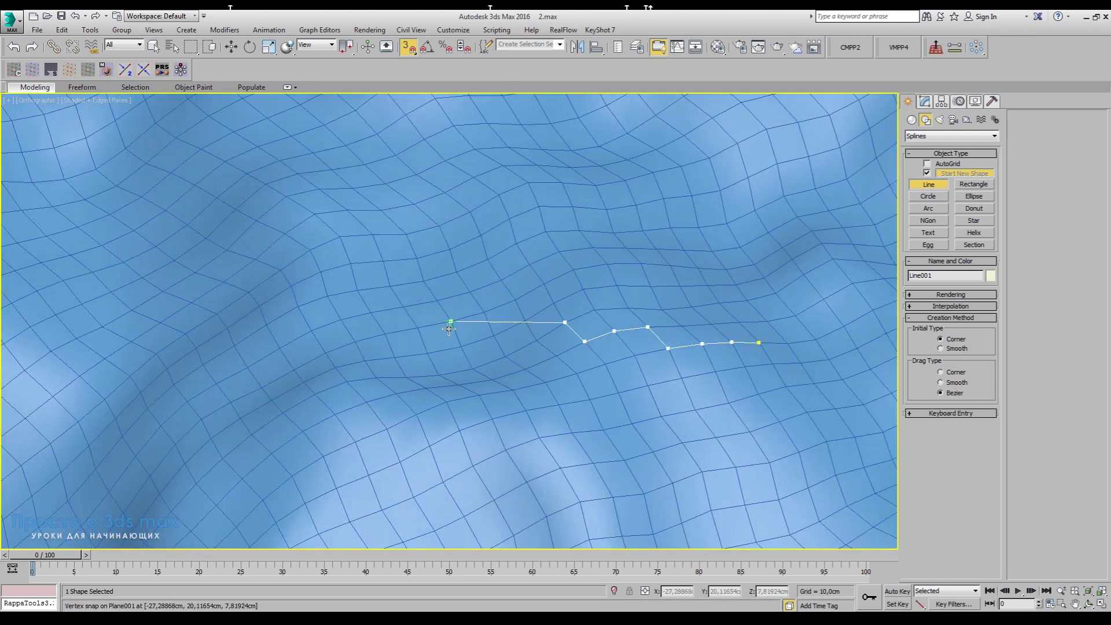
right_click(448, 323)
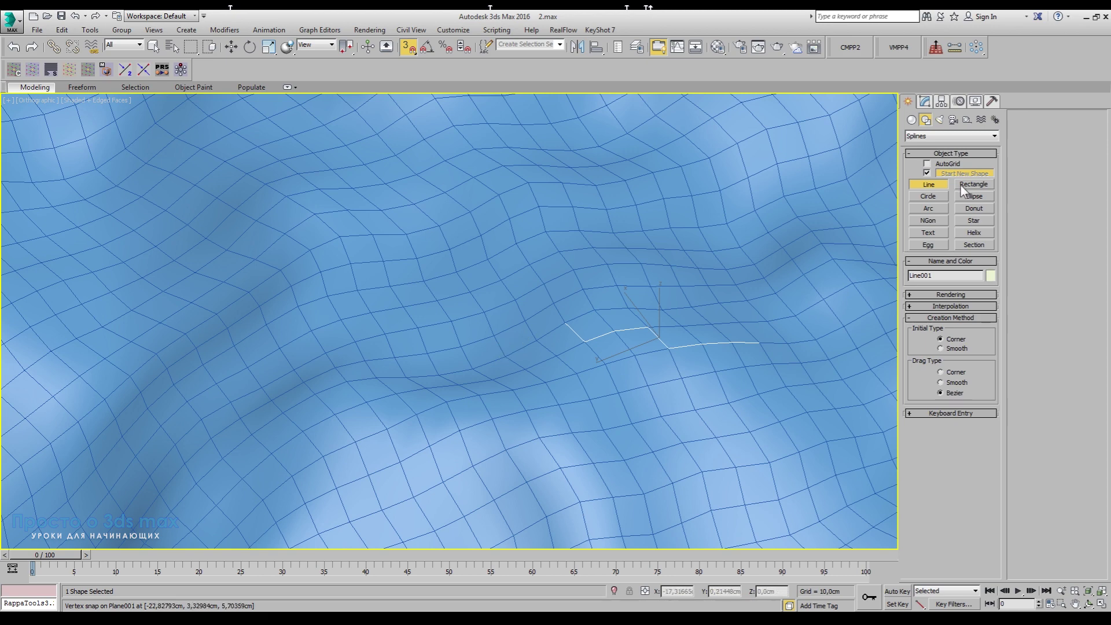
left_click(925, 100)
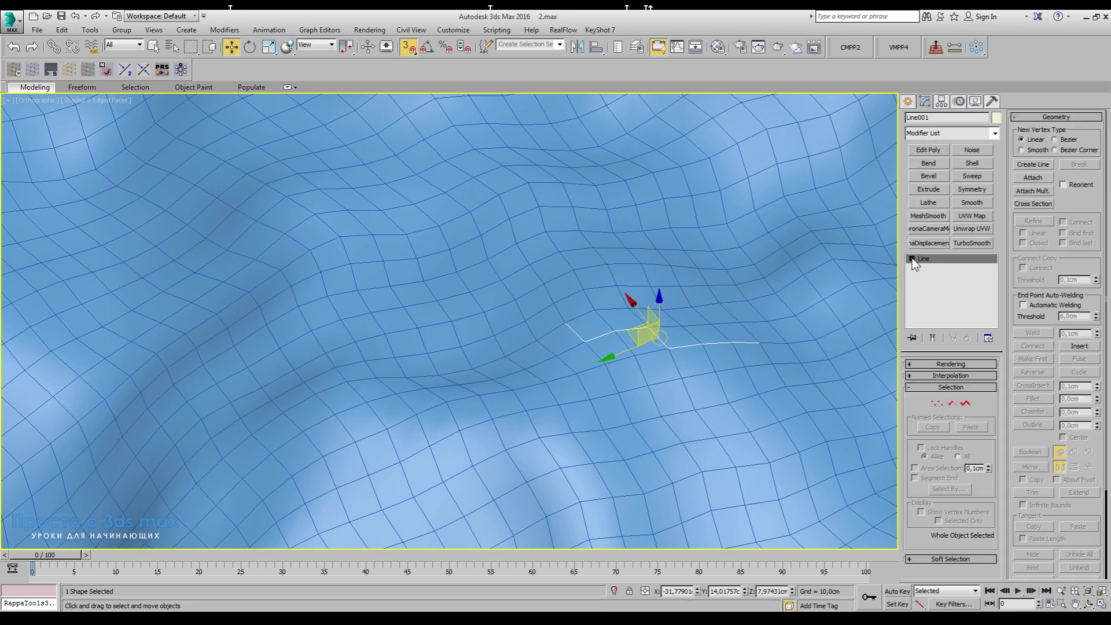
Step: Enable Line001 in the viewport with a rectangular 0.36 cm by 0.5 cm section
left_click(916, 364)
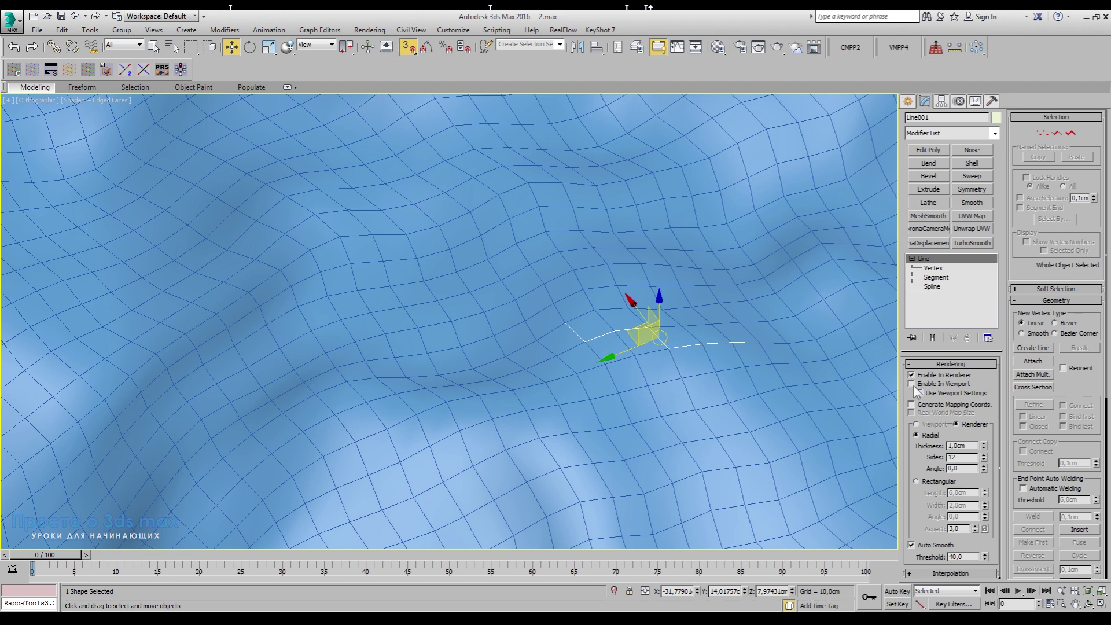
left_click(913, 384)
left_click(916, 481)
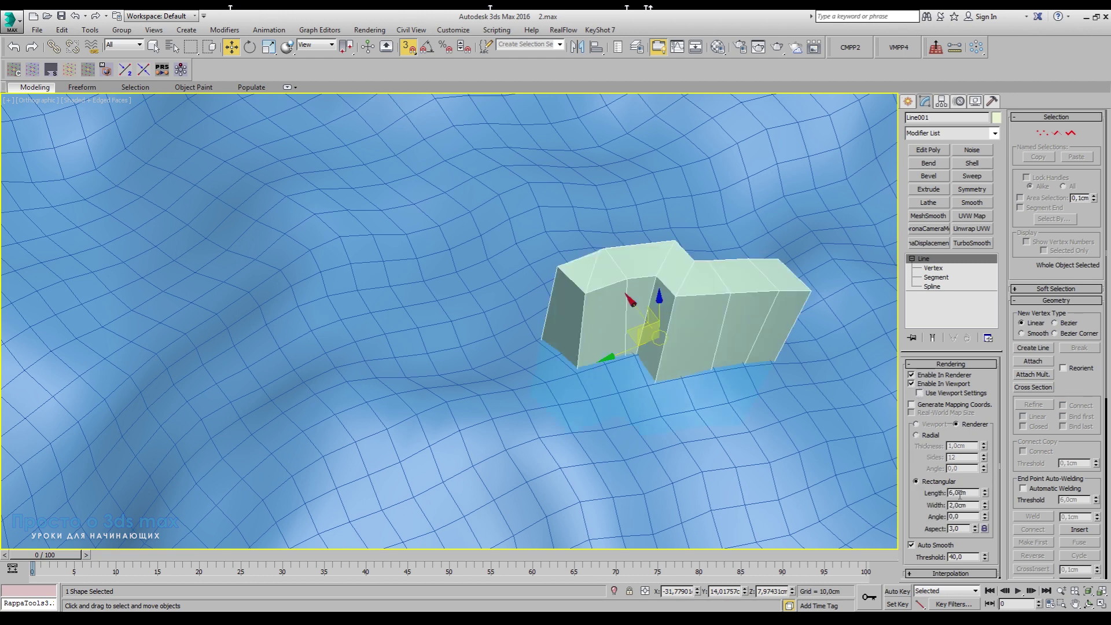
left_click_drag(986, 493, 987, 542)
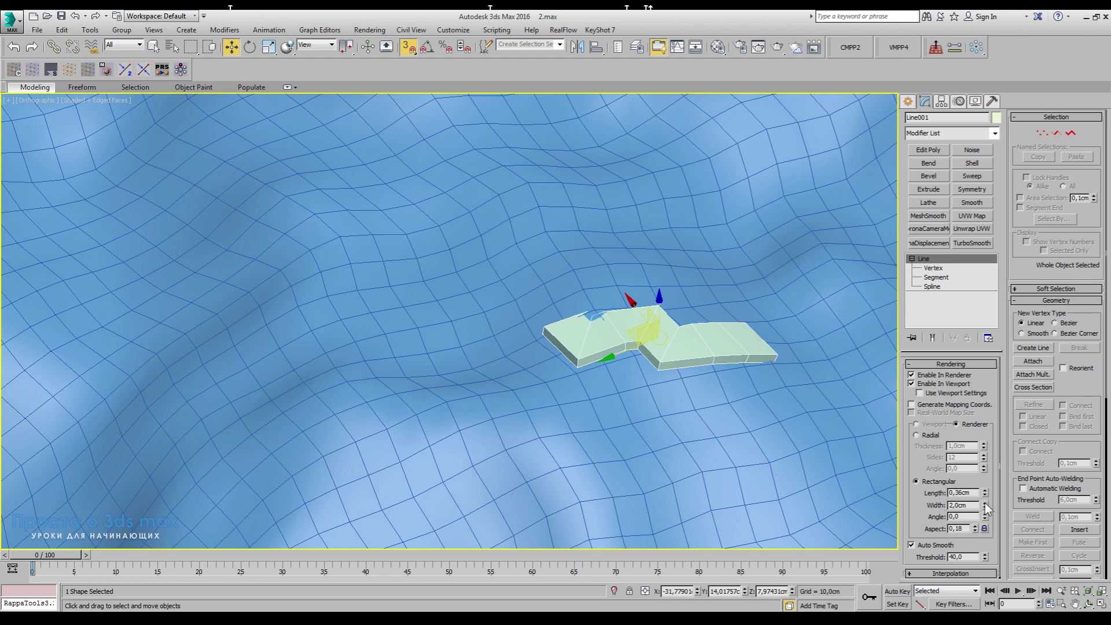
left_click_drag(986, 506, 988, 538)
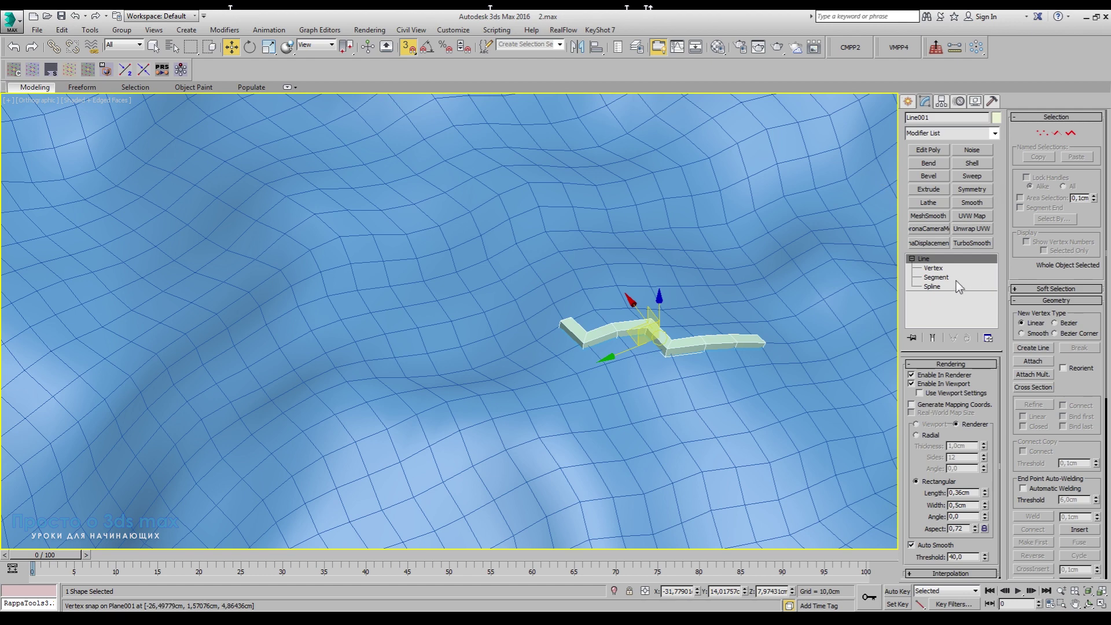
left_click(913, 258)
Step: Switch snapping to the plane's faces in Grid and Snap Settings, then start a new Line
right_click(404, 50)
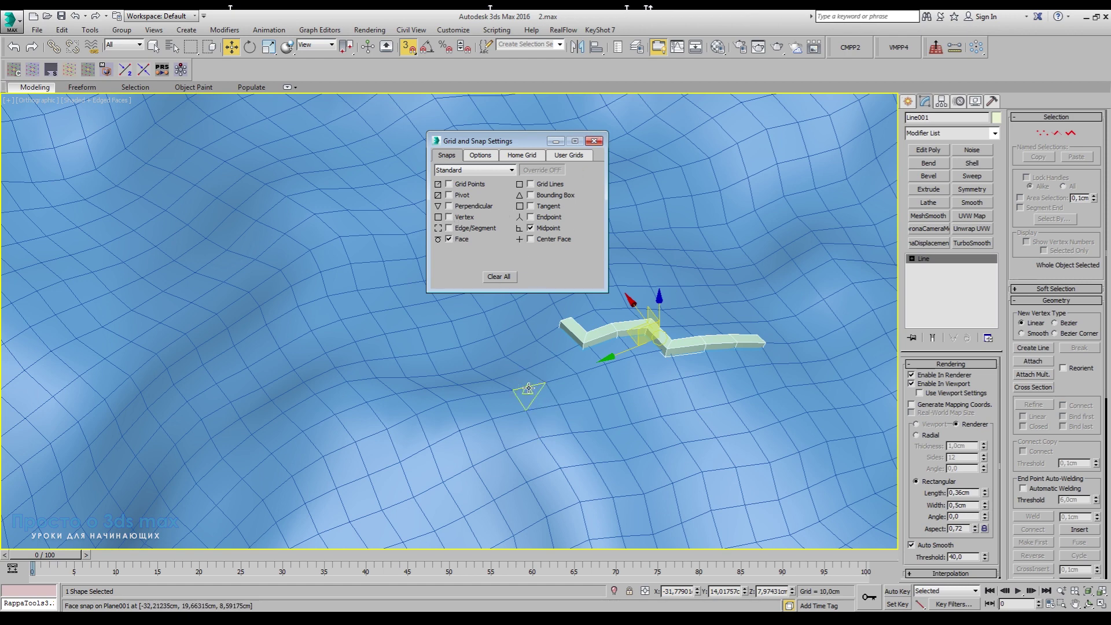
left_click(593, 142)
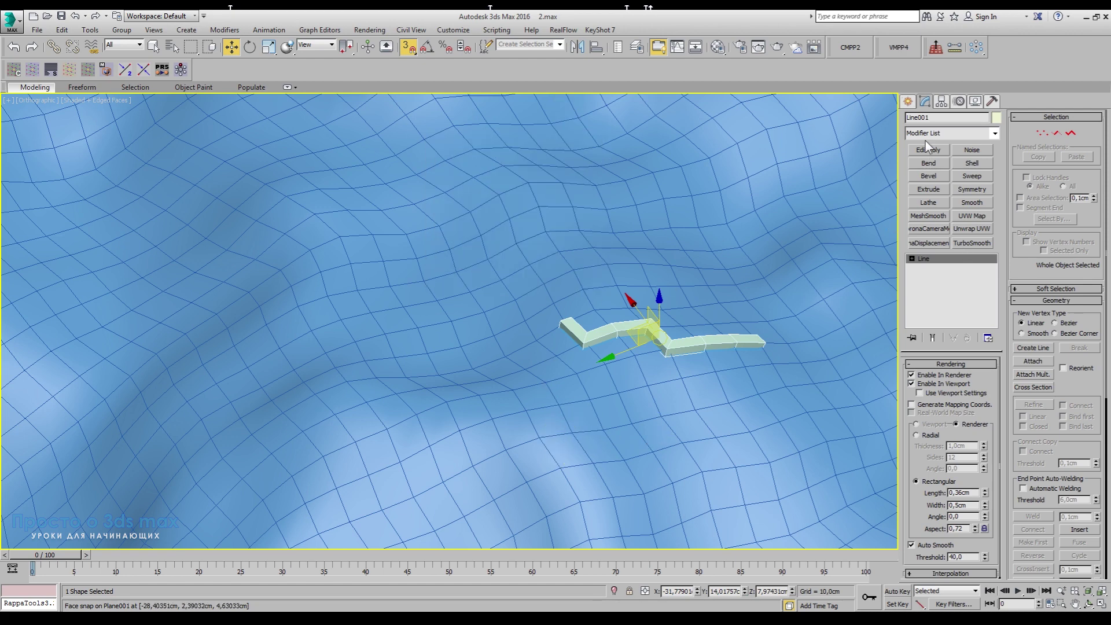
left_click(908, 102)
left_click(928, 185)
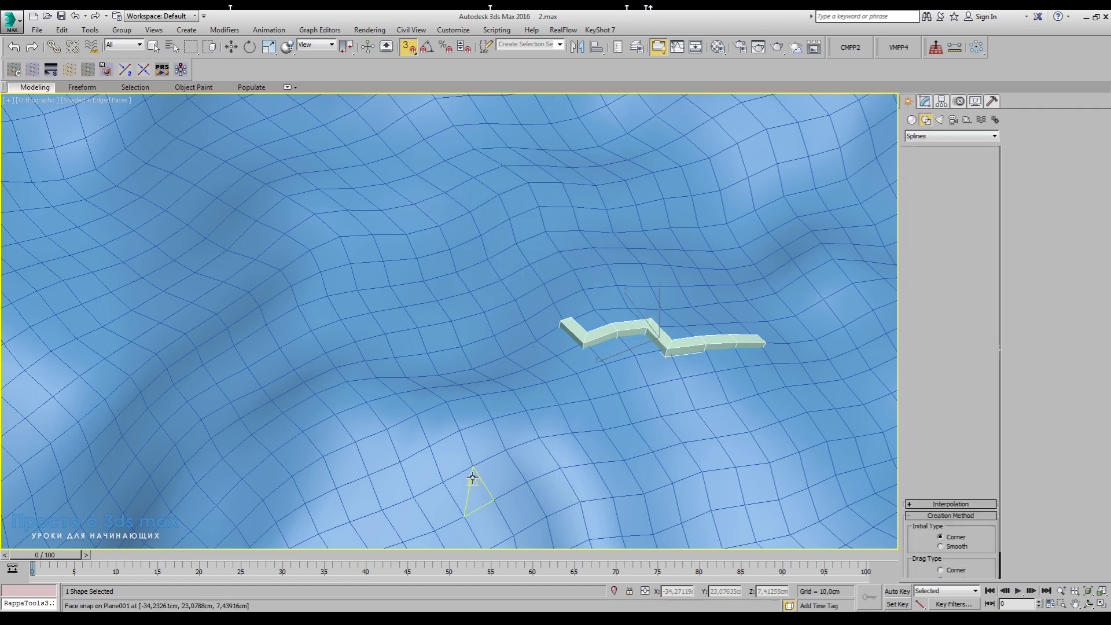
Step: Start Line002 on the wavy plane and place its first five snapped corners
left_click(523, 430)
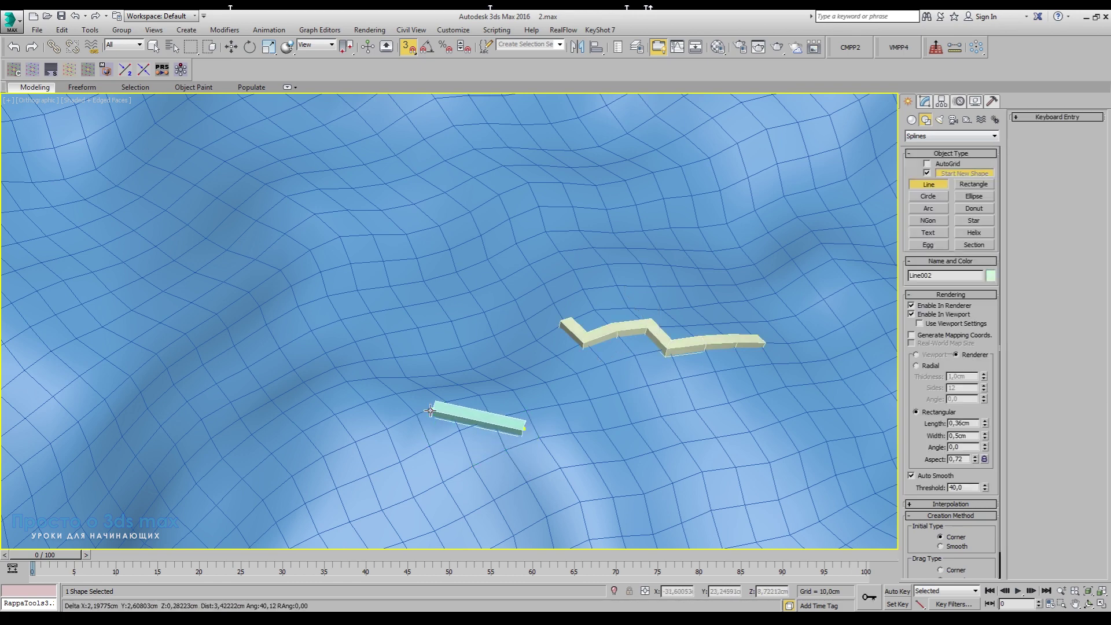
middle_click_drag(399, 480, 514, 439)
scroll(596, 422, "up", 3)
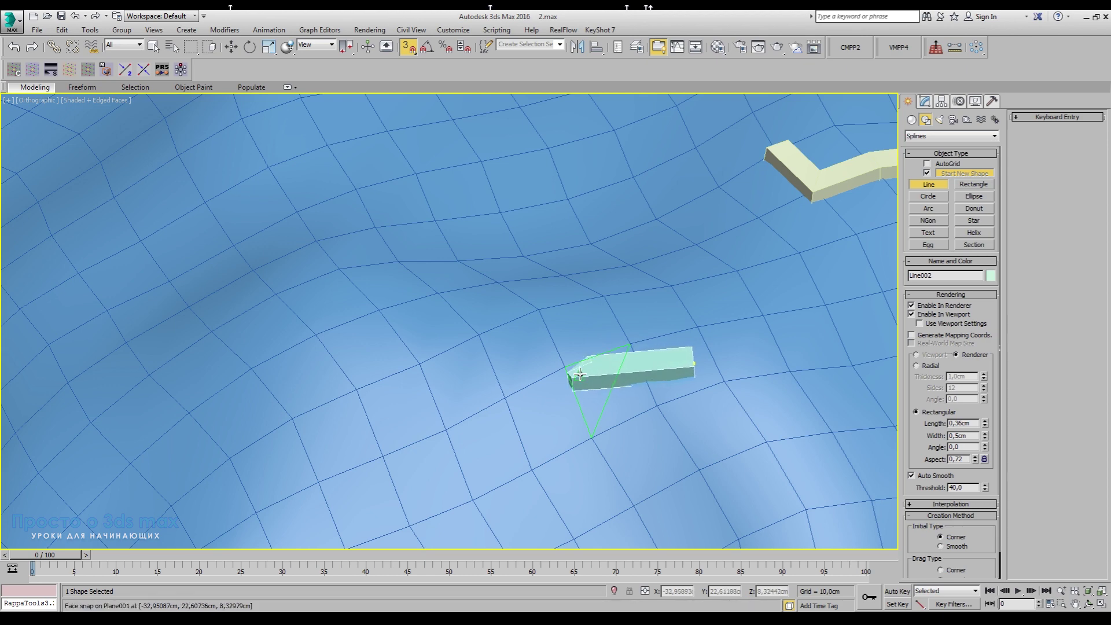
left_click(580, 374)
left_click(554, 422)
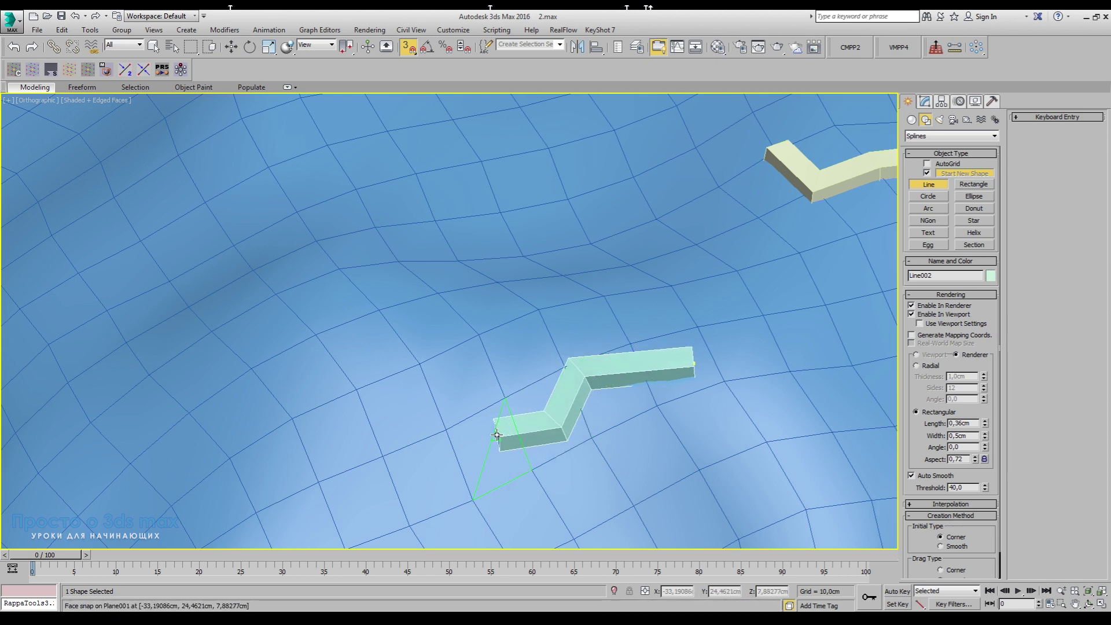
left_click(497, 434)
left_click(426, 396)
left_click(347, 359)
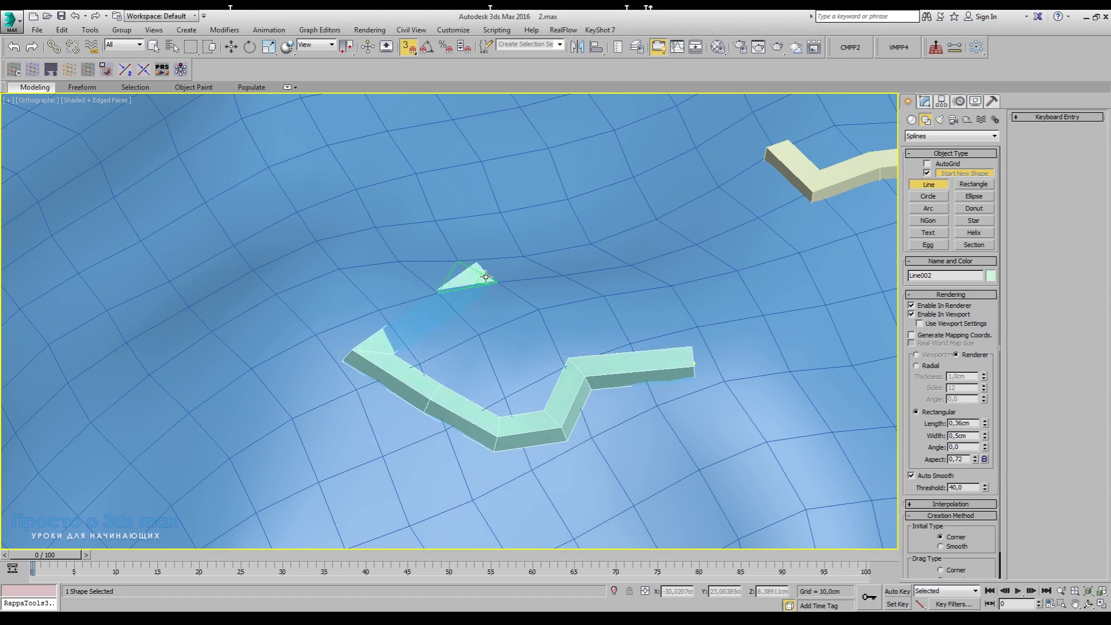
scroll(486, 277, "down", 5)
Step: Reorient the view and extend the strip with four corners curving down and right
middle_click_drag(487, 277, 444, 329, "alt")
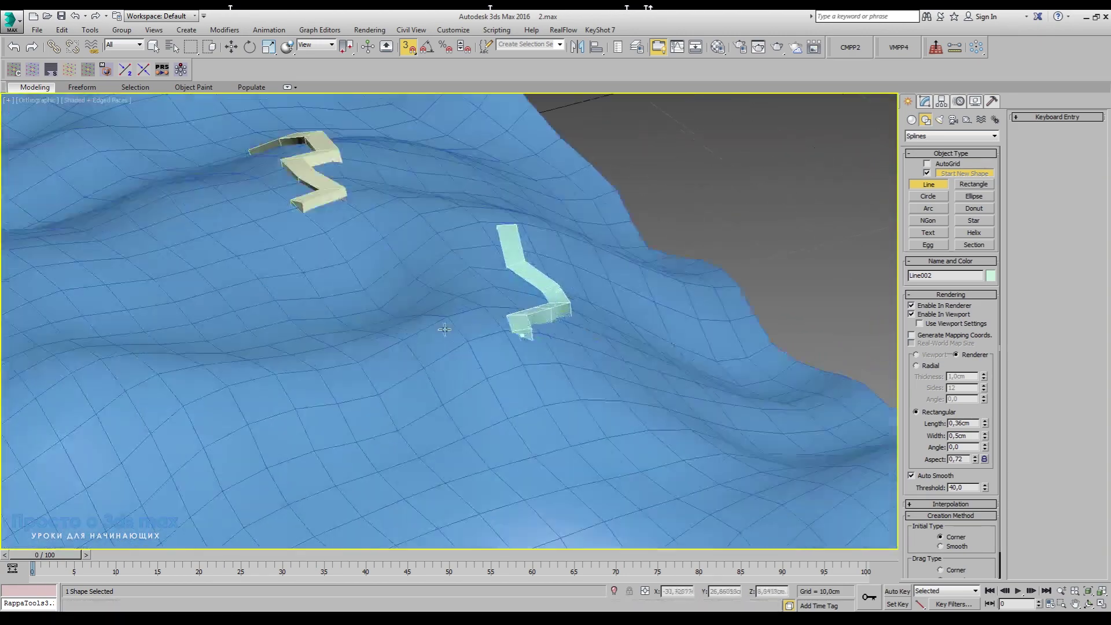
scroll(445, 329, "up", 5)
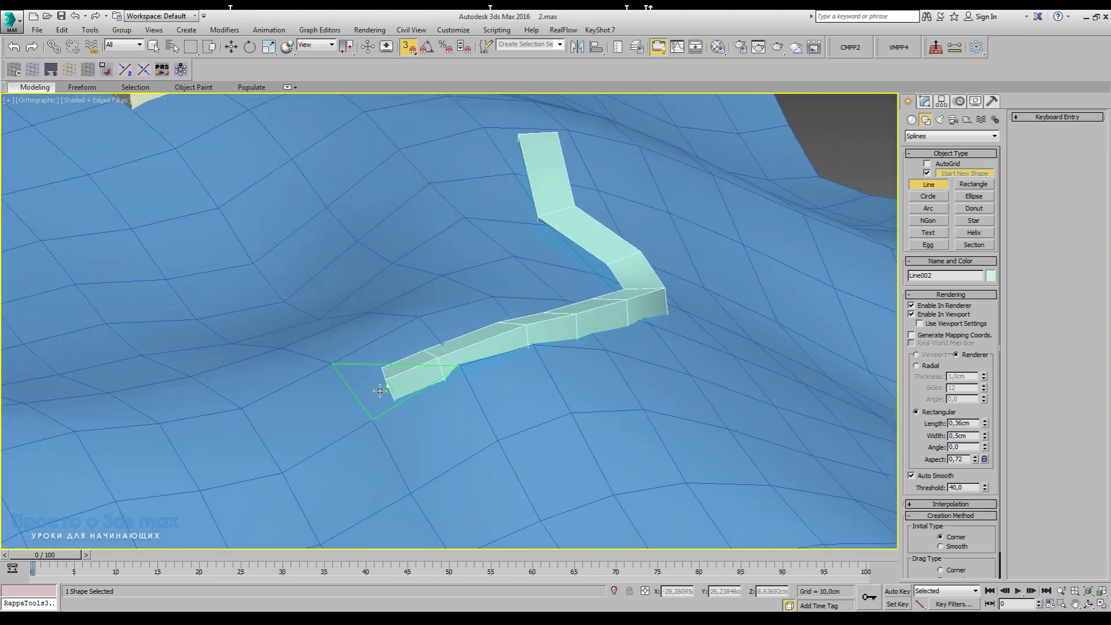
middle_click_drag(380, 391, 412, 413, "alt")
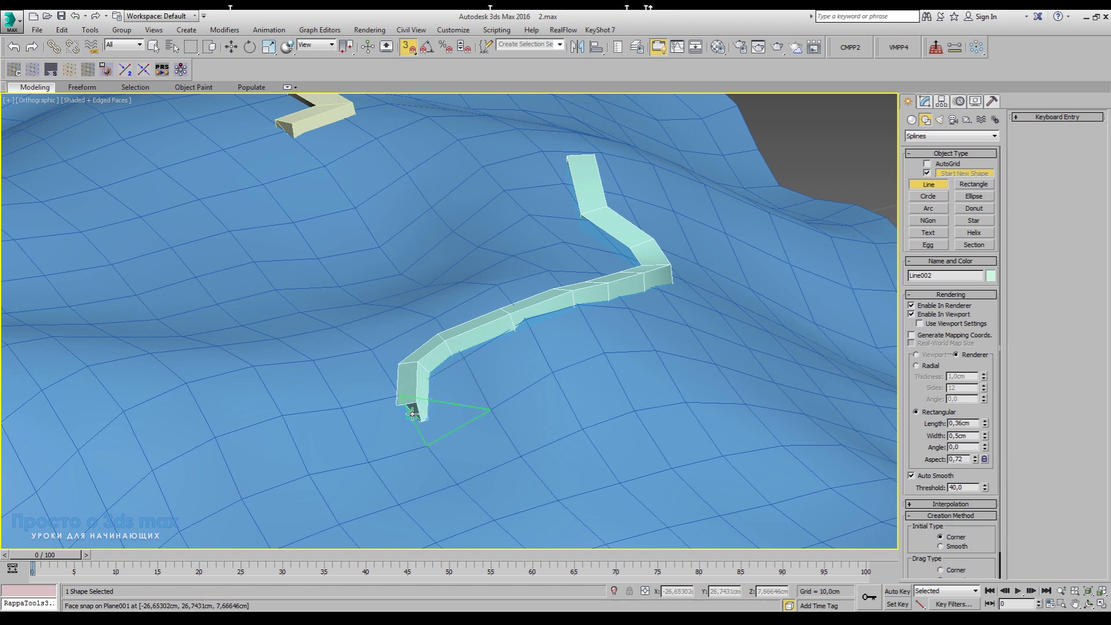
left_click(412, 413)
left_click(457, 463)
left_click(614, 460)
left_click(752, 420)
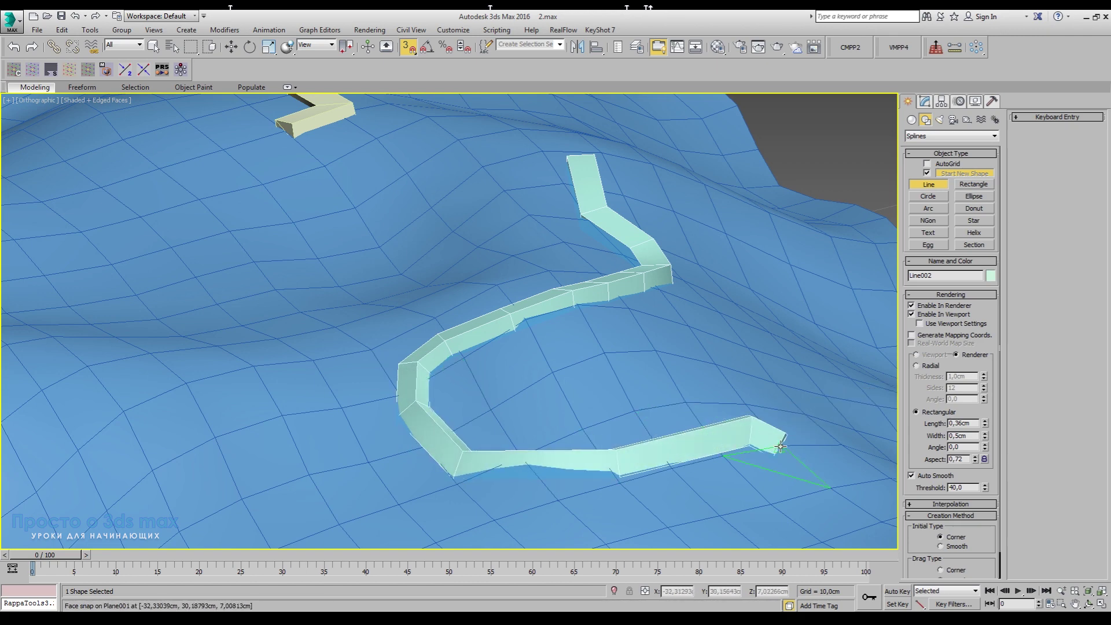
Step: Add five final corners curving the strip back left and end the line
middle_click_drag(780, 446, 651, 303, "alt")
left_click(652, 308)
left_click(660, 370)
left_click(544, 424)
left_click(489, 418)
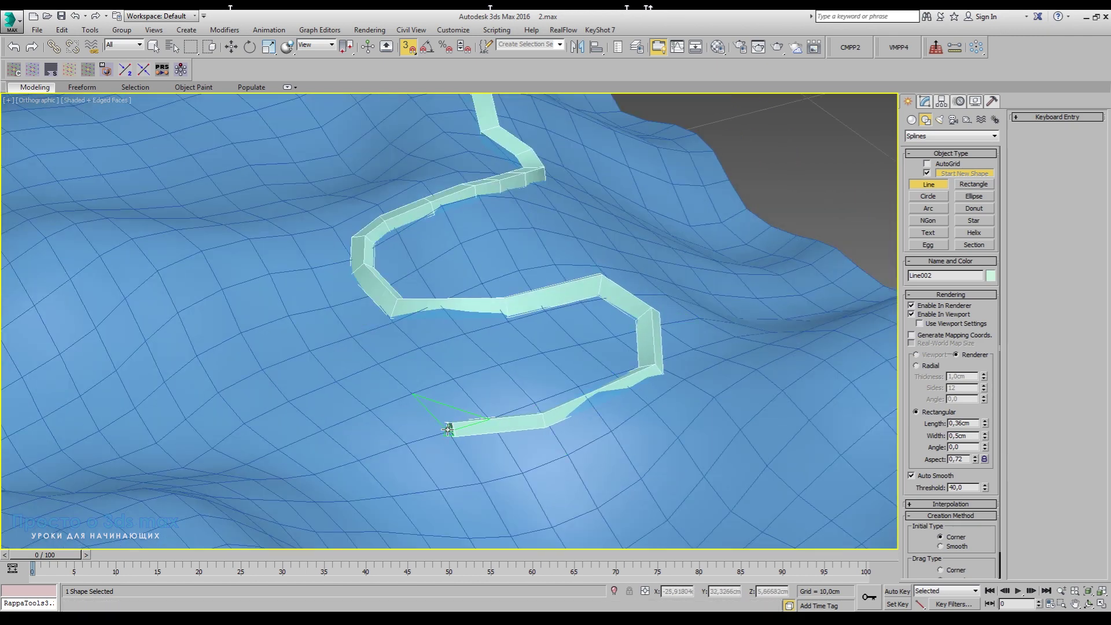
left_click(179, 372)
right_click(179, 372)
Step: Orbit to inspect the finished winding strip, then switch to the Move tool
scroll(449, 258, "down", 5)
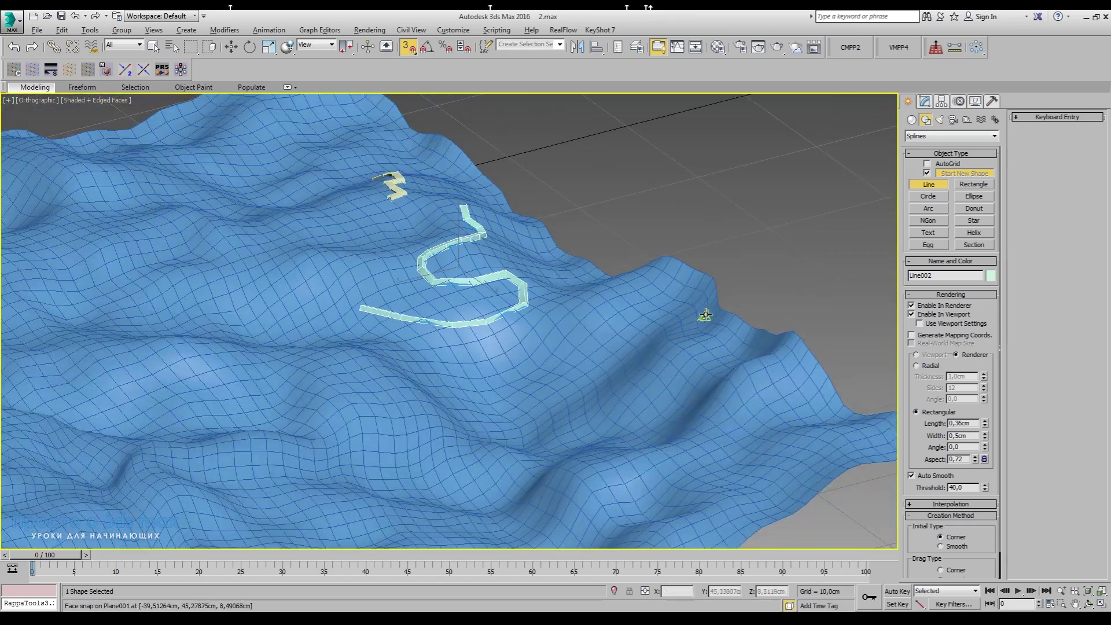
mouse_move(705, 316)
middle_mouse_down("alt")
mouse_move(521, 290)
mouse_move(463, 260)
middle_mouse_up("alt")
scroll(463, 260, "down", 3)
scroll(463, 260, "up", 5)
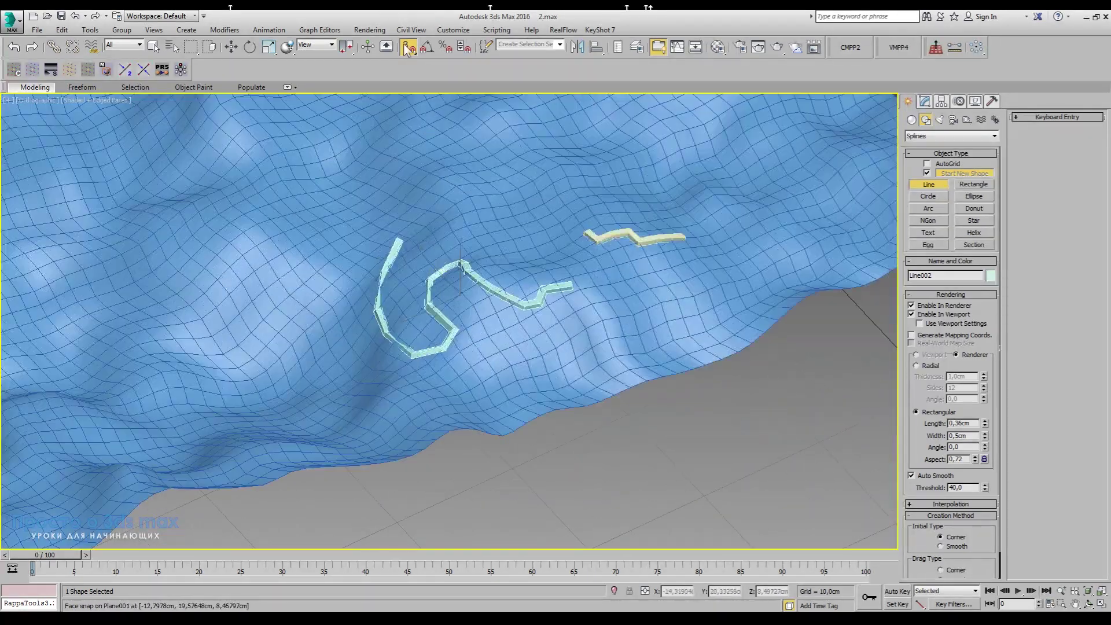
left_click(231, 46)
Step: Orbit and pan out to frame the sphere, wavy plane and slab, and toggle snapping off
mouse_move(379, 315)
middle_mouse_down("alt")
mouse_move(493, 392)
mouse_move(575, 397)
middle_mouse_up("alt")
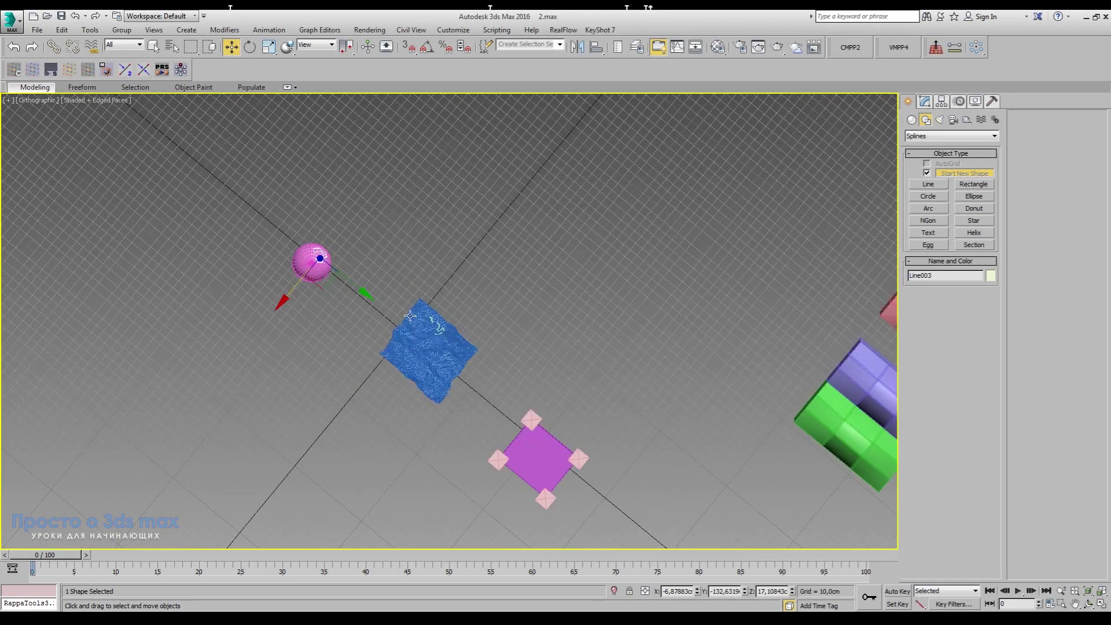
middle_click_drag(477, 354, 474, 497)
key("s")
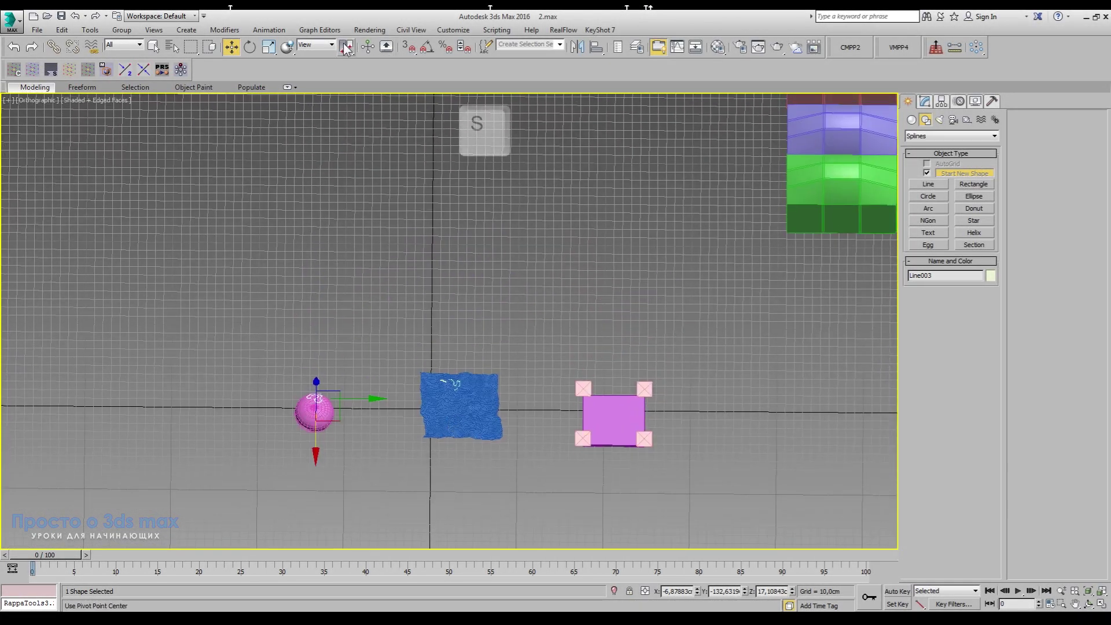
Step: Enable 3D object snapping, toggle angle snap, and turn percent snapping on
left_click(414, 52)
left_click(415, 53)
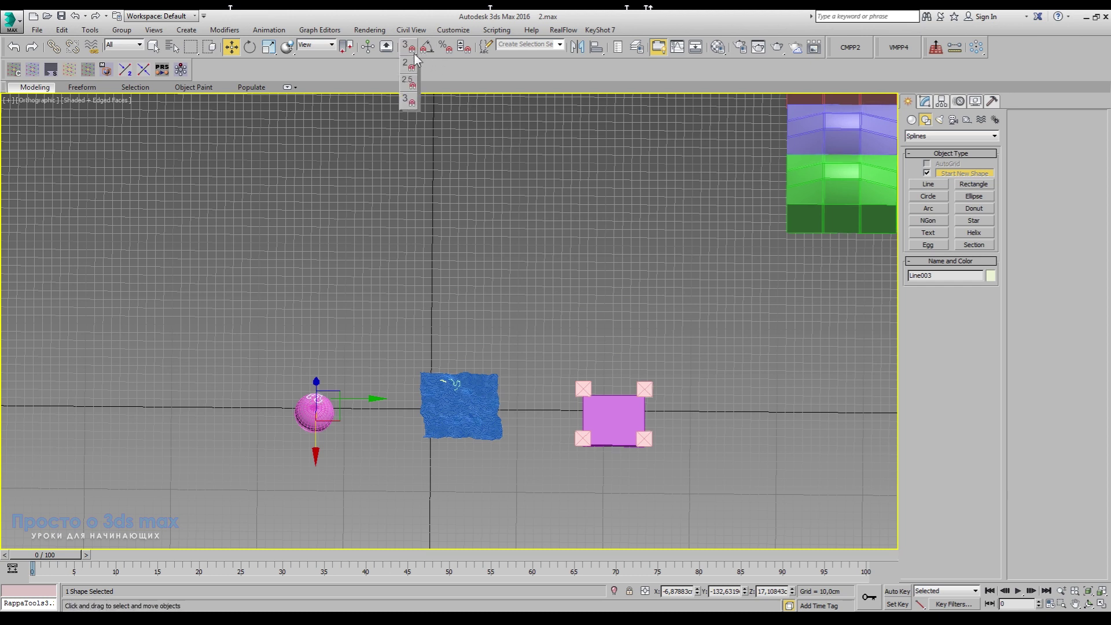
left_click(411, 101)
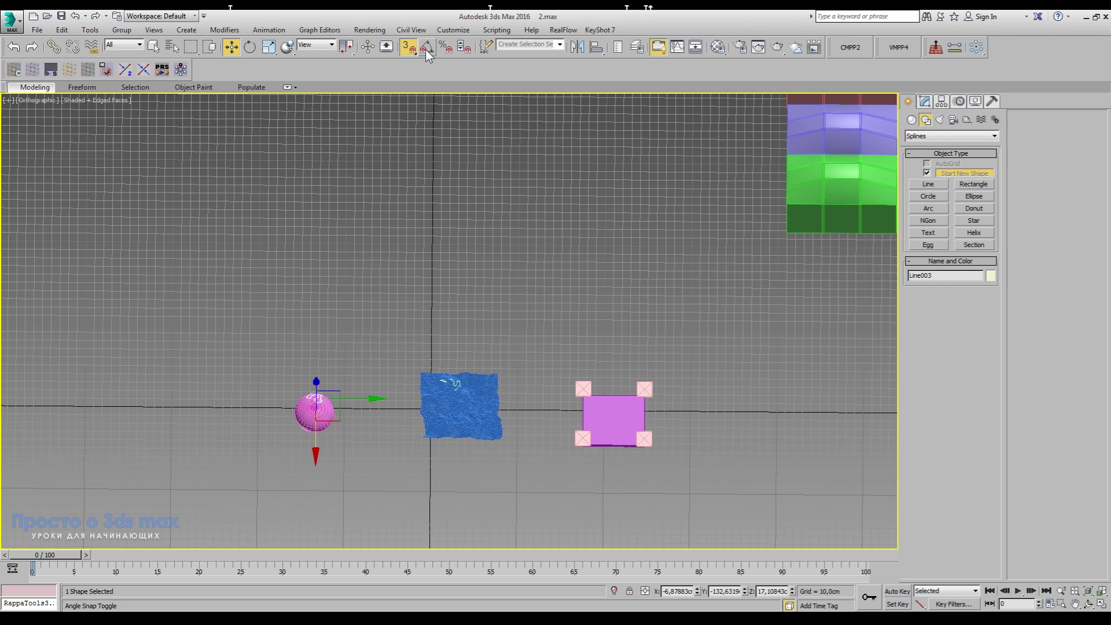
key("a")
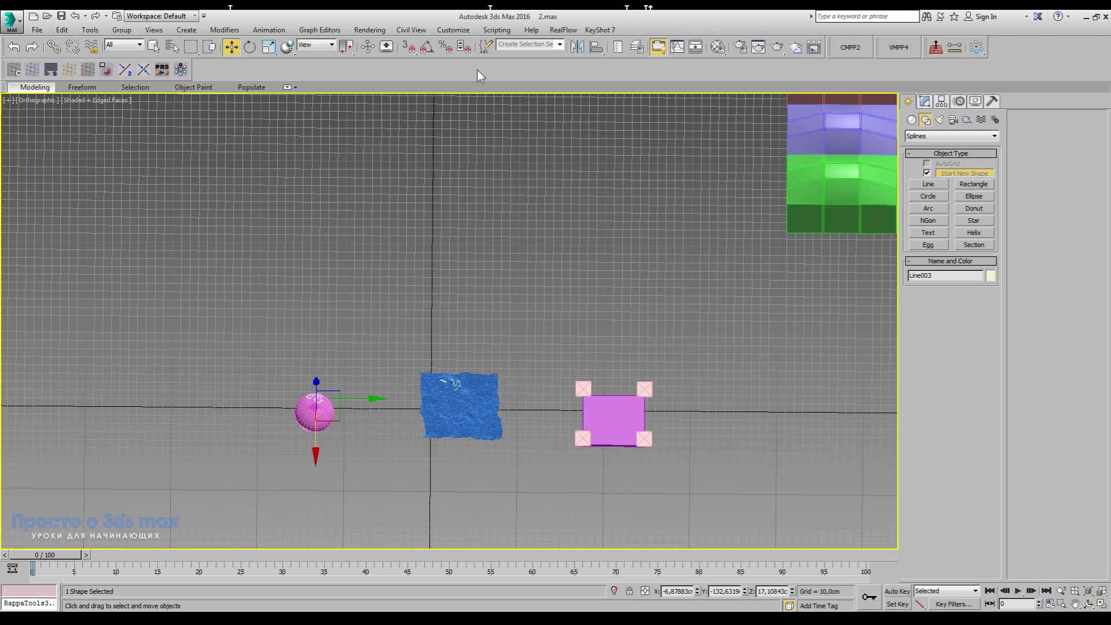
key("ctrl+shift+p")
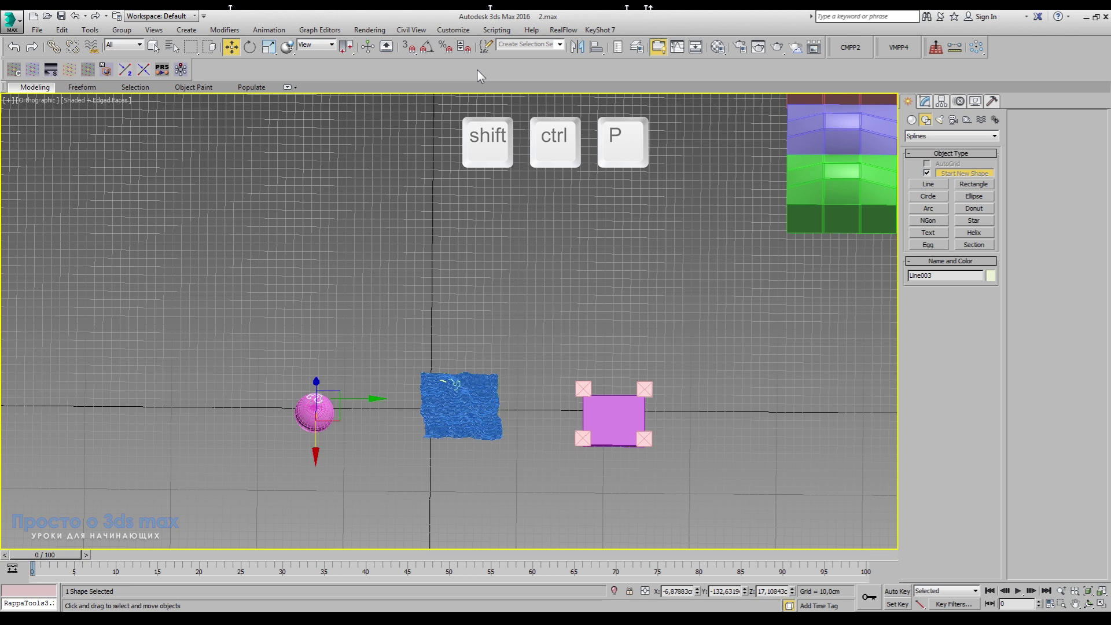
key("ctrl+shift+p")
key("ctrl+shift+p")
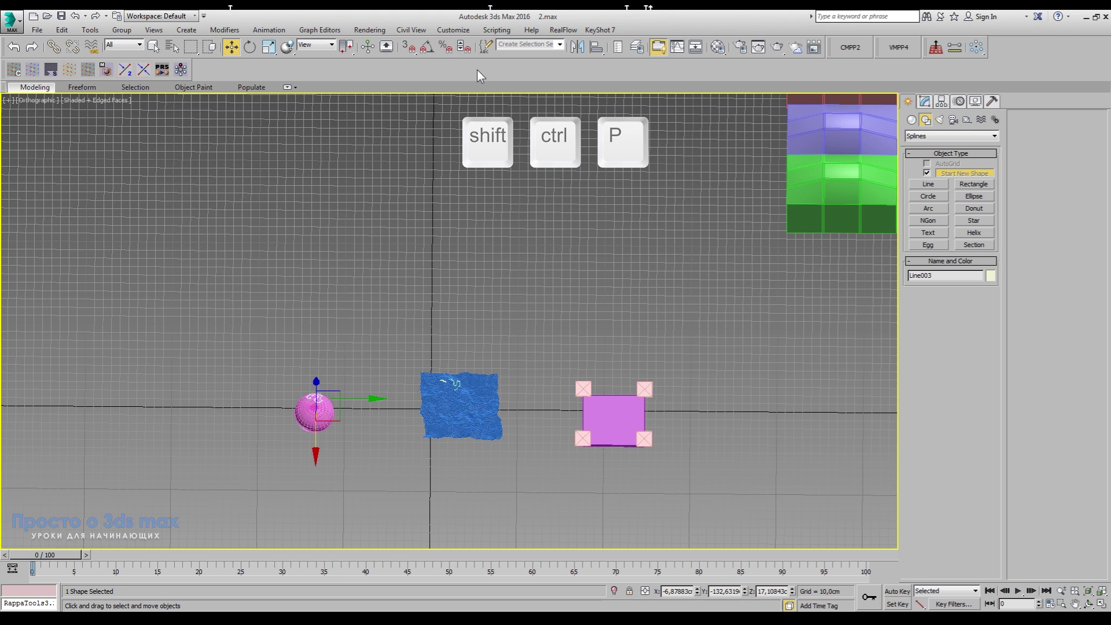